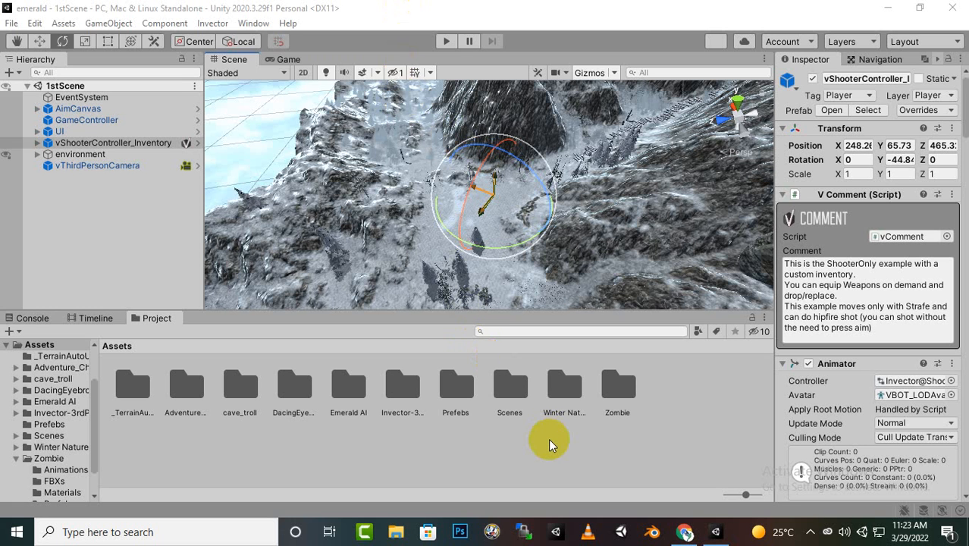
# - Look through the Prefabs and Animations subfolders of the Zombie asset folder
pyautogui.doubleClick(619, 387)
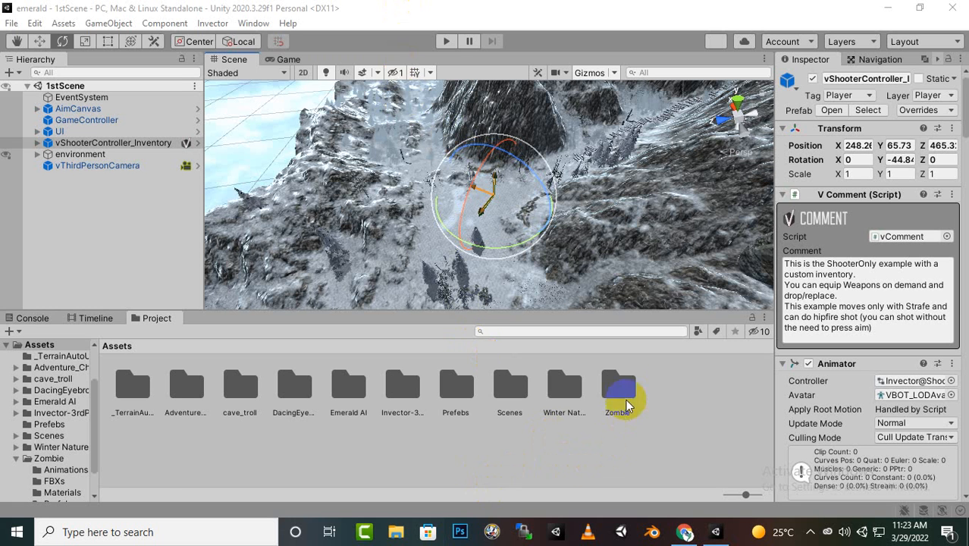
pyautogui.doubleClick(294, 387)
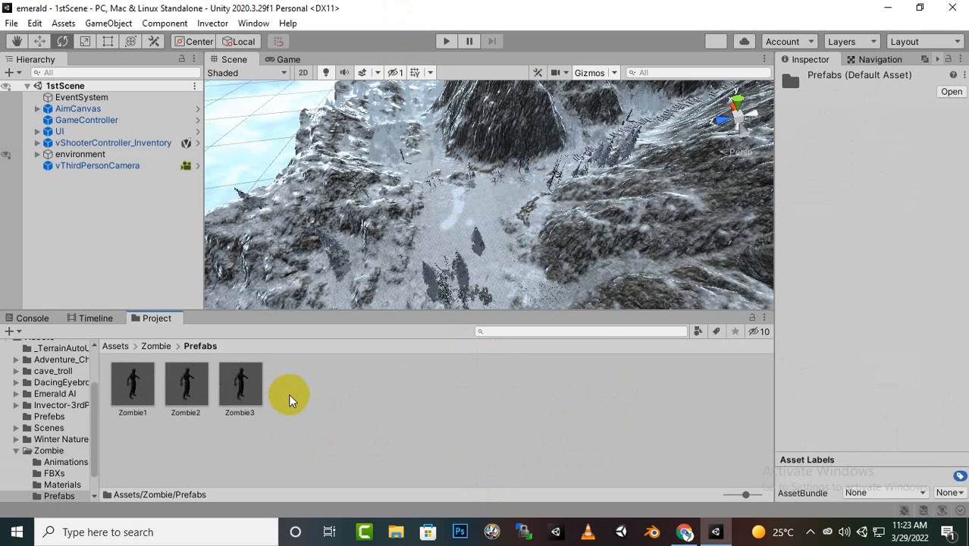
pyautogui.click(150, 346)
pyautogui.doubleClick(141, 374)
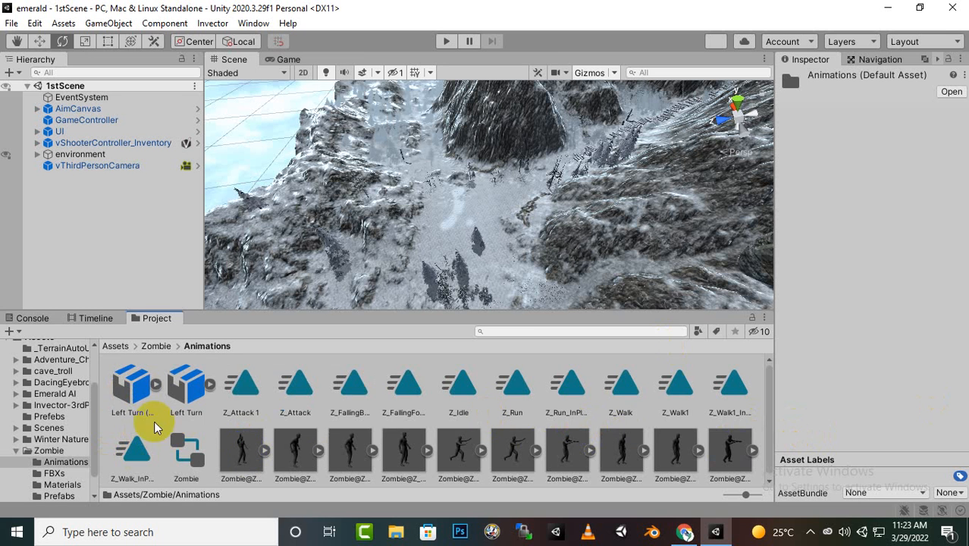
pyautogui.click(156, 347)
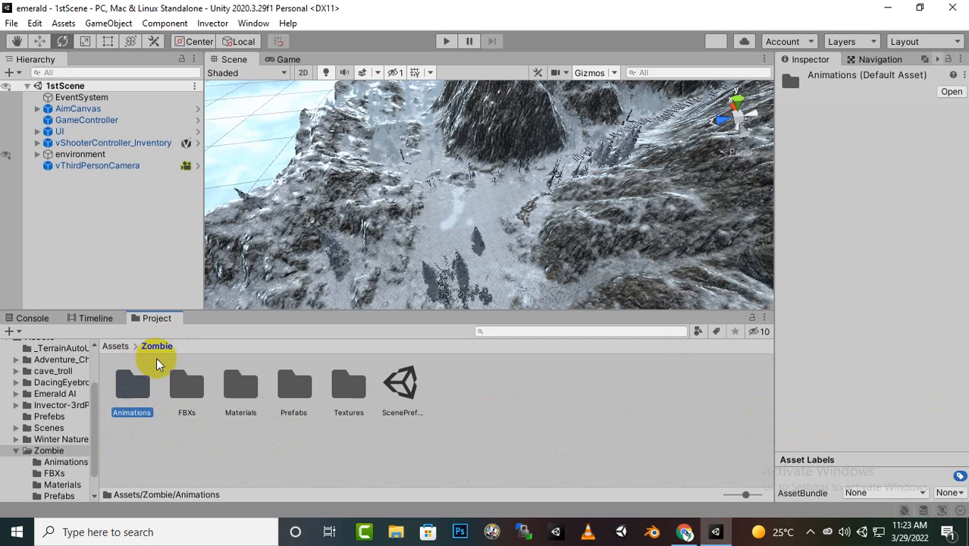
# - Preview the Zombie1, Zombie2 and Zombie3 prefabs in the Zombie asset's Prefabs folder
pyautogui.doubleClick(311, 402)
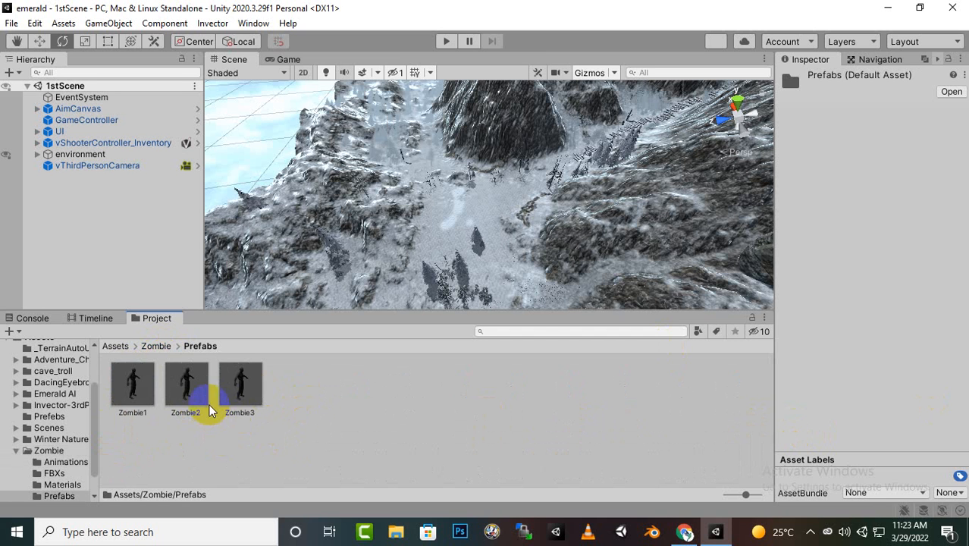
pyautogui.click(190, 390)
pyautogui.click(247, 389)
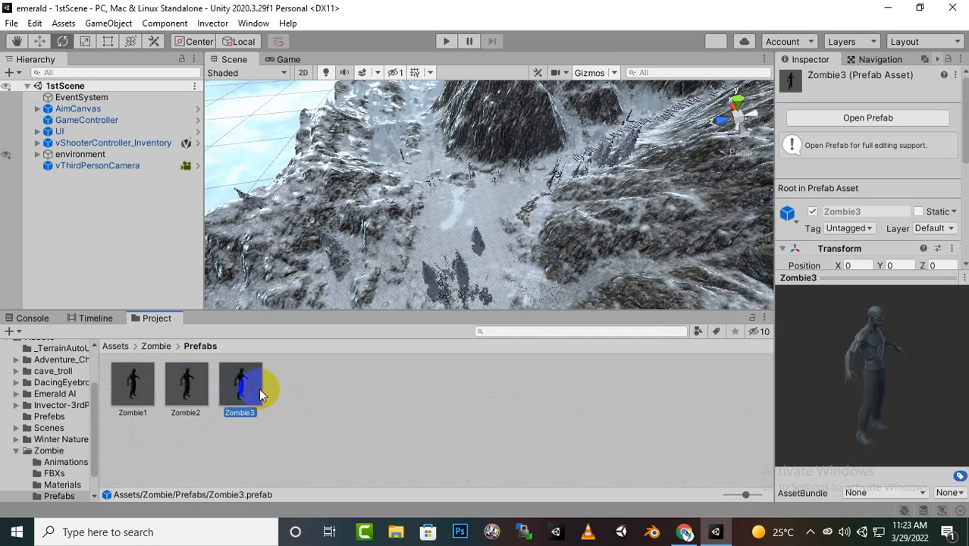
pyautogui.click(132, 385)
pyautogui.click(132, 391)
pyautogui.click(185, 391)
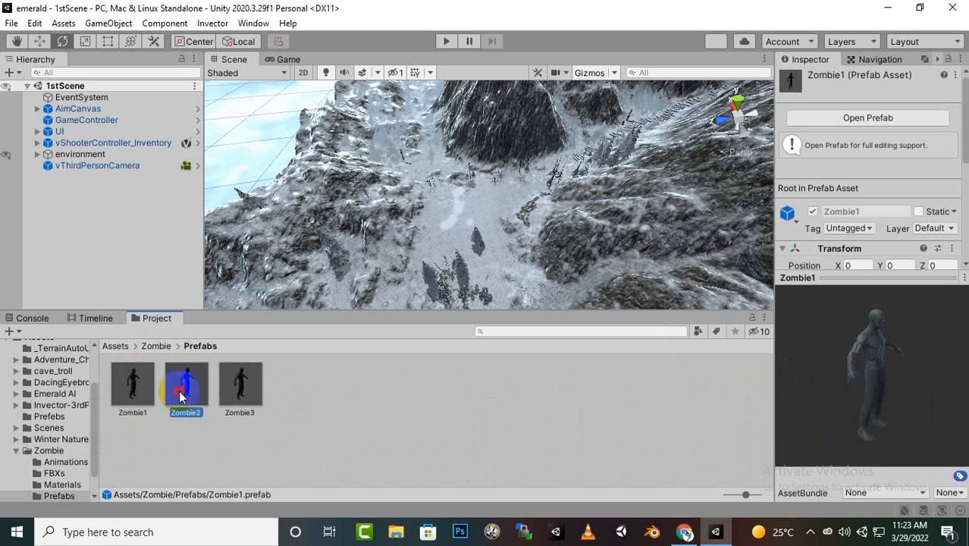
pyautogui.click(239, 394)
pyautogui.click(186, 386)
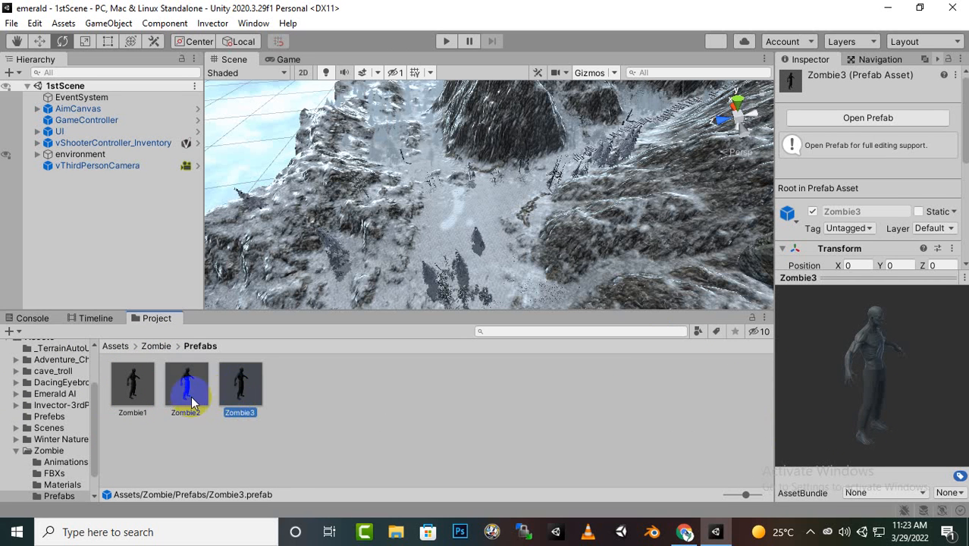
pyautogui.moveTo(944, 390); pyautogui.dragTo(865, 368)
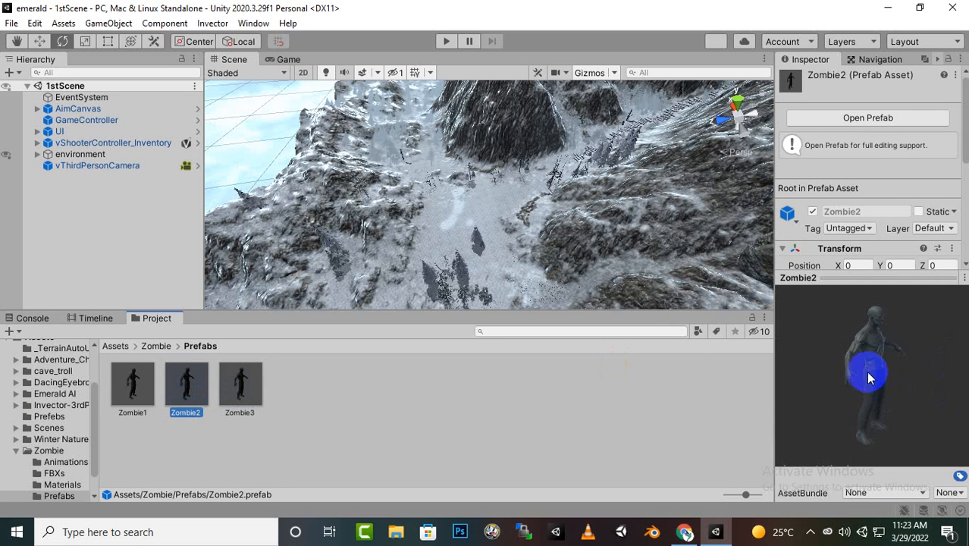
# - Bring the scene view in close to the player character on the snowy ground
pyautogui.scroll(3, 372, 243)
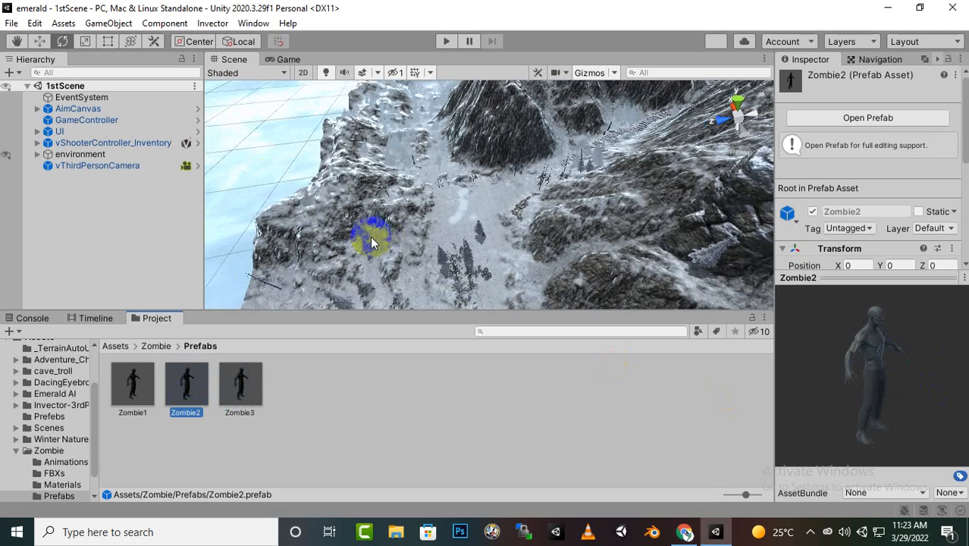
pyautogui.moveTo(471, 236); pyautogui.dragTo(447, 185, button='middle')
pyautogui.scroll(3, 395, 247)
pyautogui.scroll(5, 395, 250)
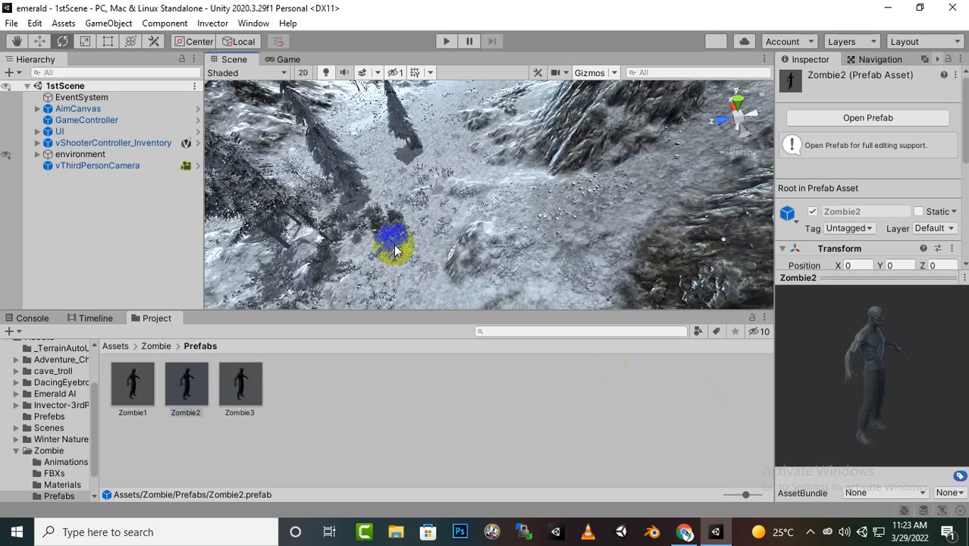
pyautogui.moveTo(369, 233); pyautogui.dragTo(407, 352, button='middle')
pyautogui.scroll(3, 511, 270)
pyautogui.scroll(10, 518, 222)
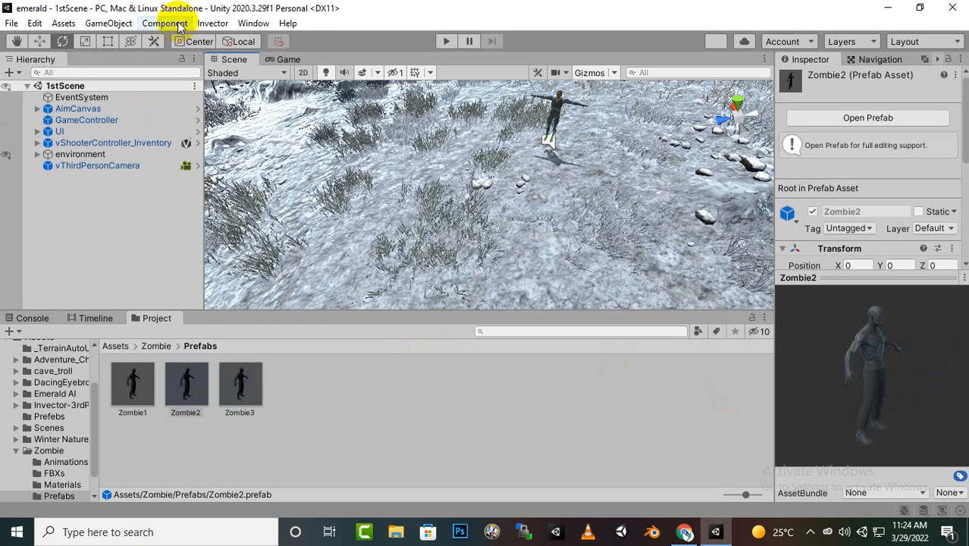
pyautogui.click(212, 24)
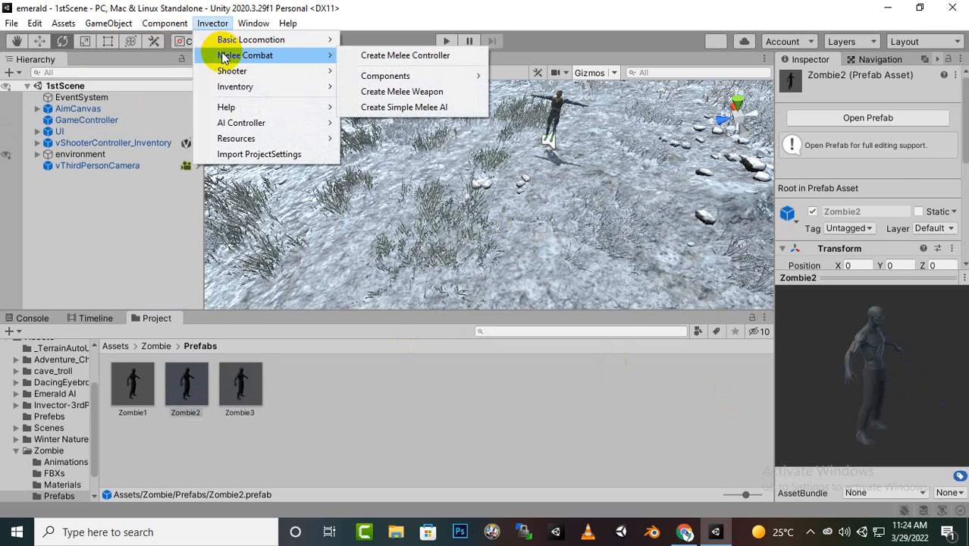
pyautogui.moveTo(231, 71)
pyautogui.click(414, 72)
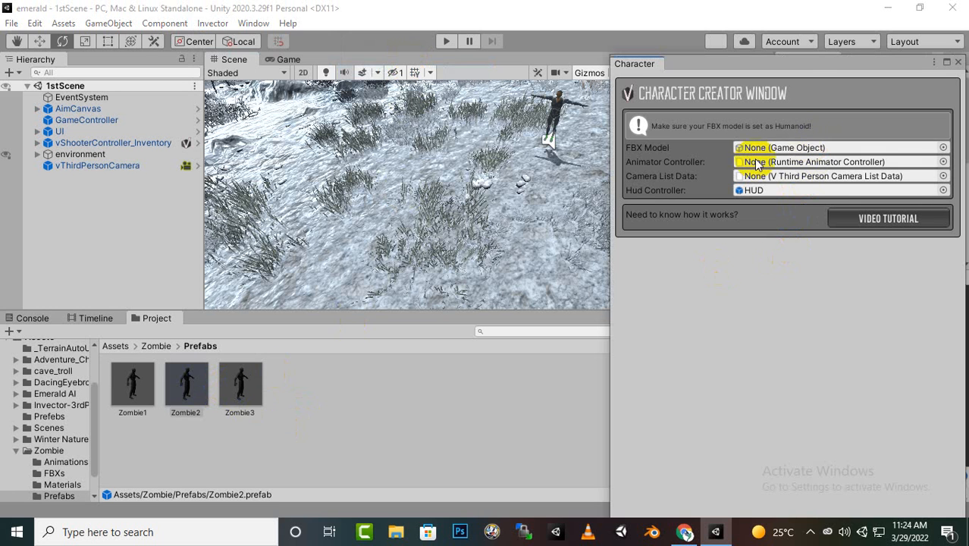
pyautogui.click(957, 62)
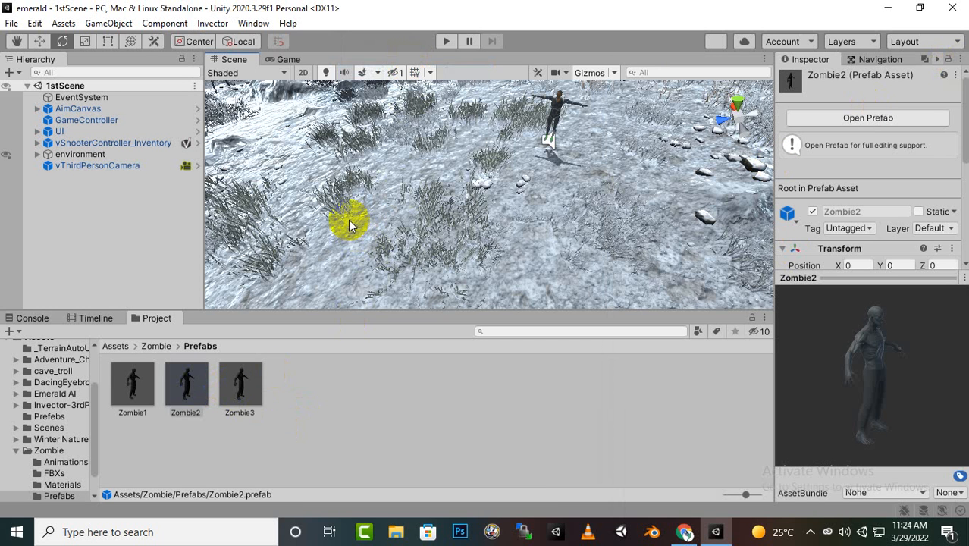
# - Place the Zombie2 prefab on the snowy ground near the player character and rotate it about 127 degrees around its Y axis
pyautogui.click(209, 389)
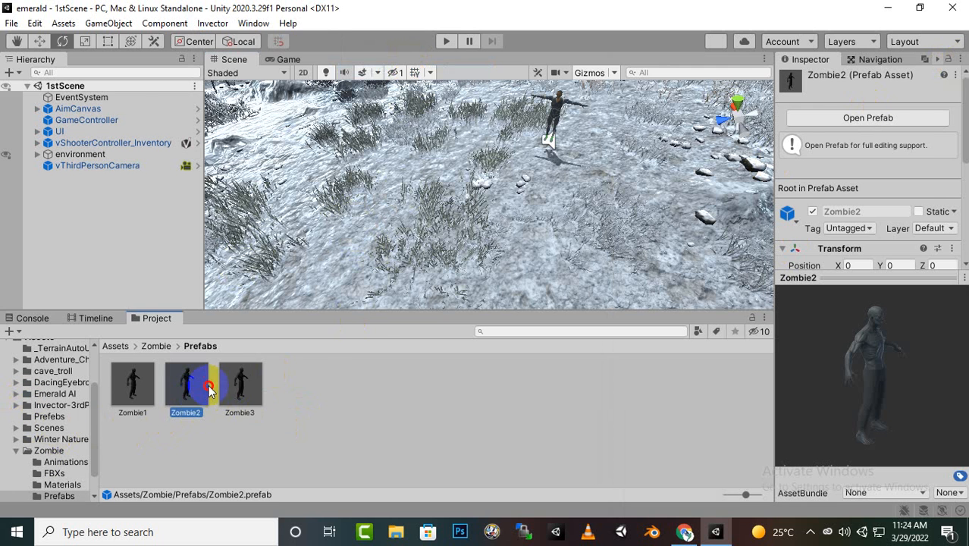
pyautogui.moveTo(210, 388); pyautogui.dragTo(487, 276)
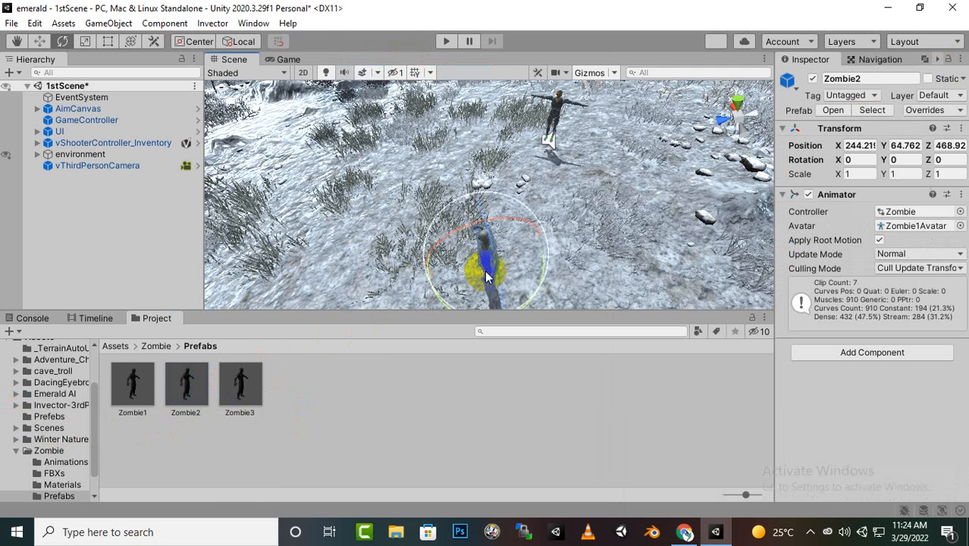
pyautogui.moveTo(596, 261); pyautogui.dragTo(588, 218, button='middle')
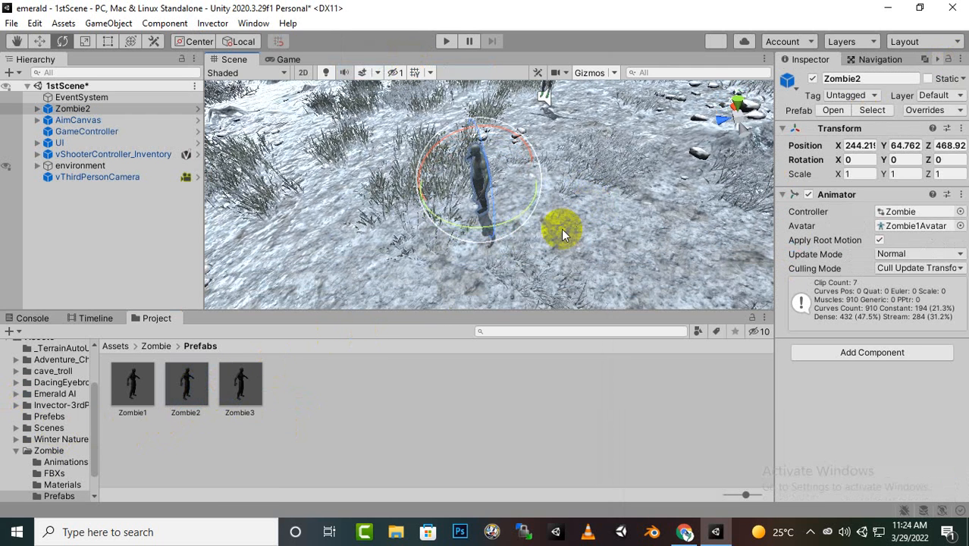
pyautogui.moveTo(524, 220); pyautogui.dragTo(253, 232)
pyautogui.moveTo(522, 253); pyautogui.dragTo(483, 273, button='middle')
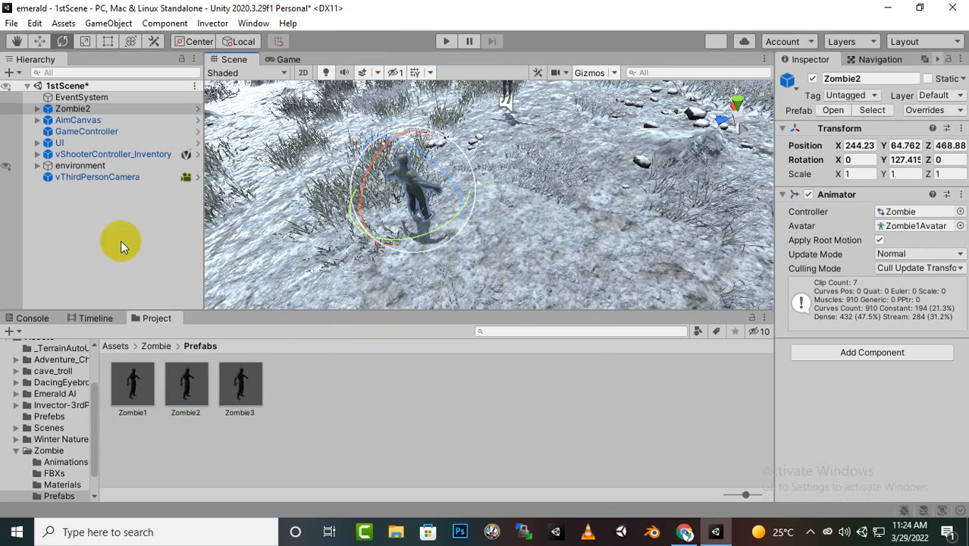
# - Completely unpack the Zombie2 prefab instance in the scene
pyautogui.rightClick(64, 112)
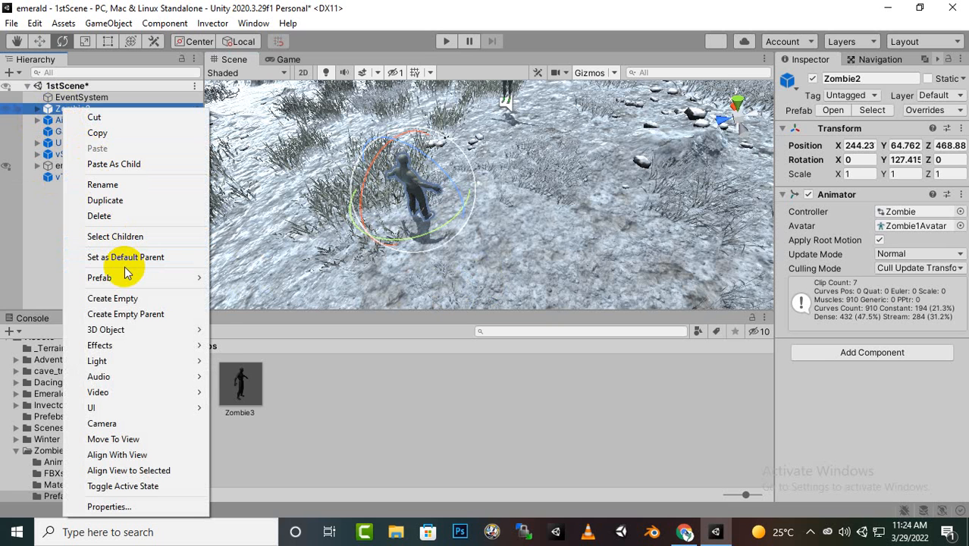
pyautogui.moveTo(124, 276)
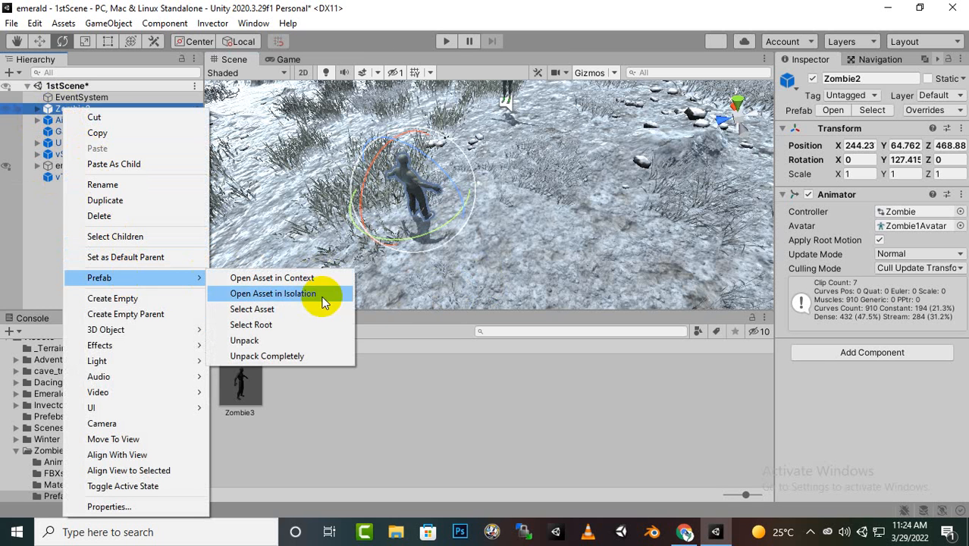
pyautogui.click(292, 358)
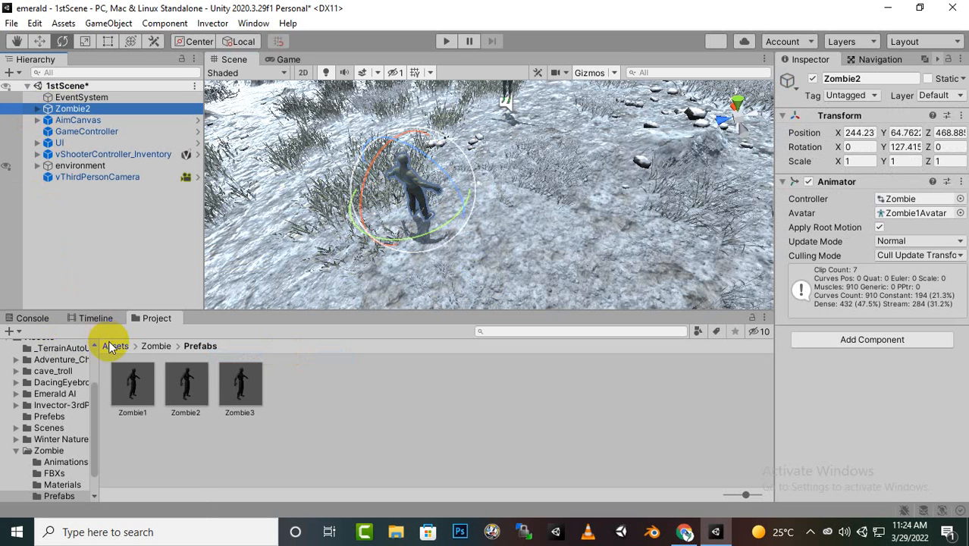
# - Open the Emerald AI Setup Manager and assign the scene's Zombie2 as the AI Object
pyautogui.click(253, 23)
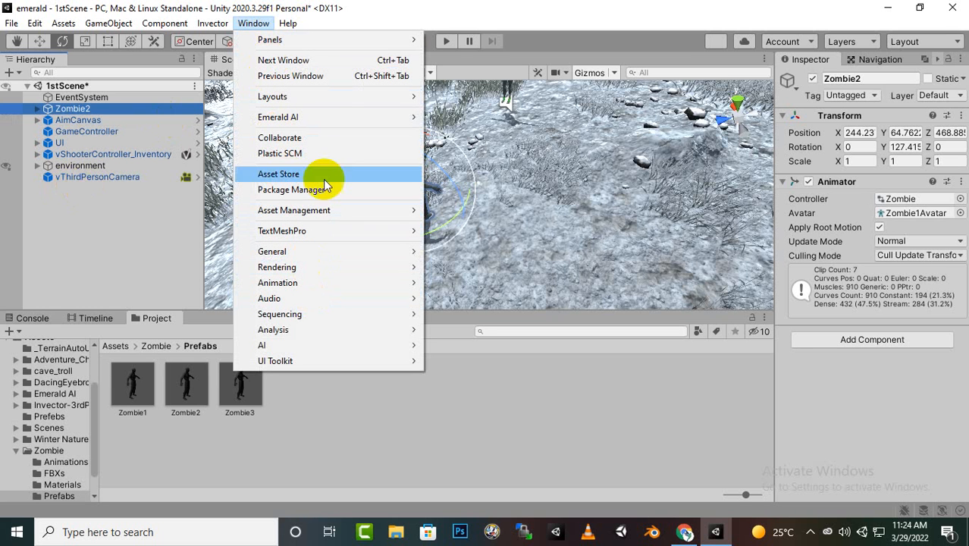
pyautogui.moveTo(339, 122)
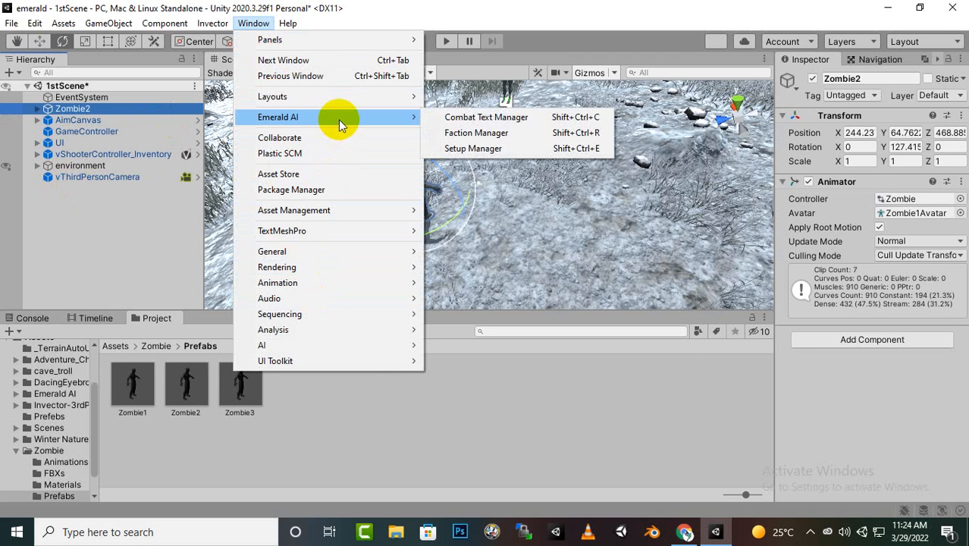
pyautogui.click(467, 151)
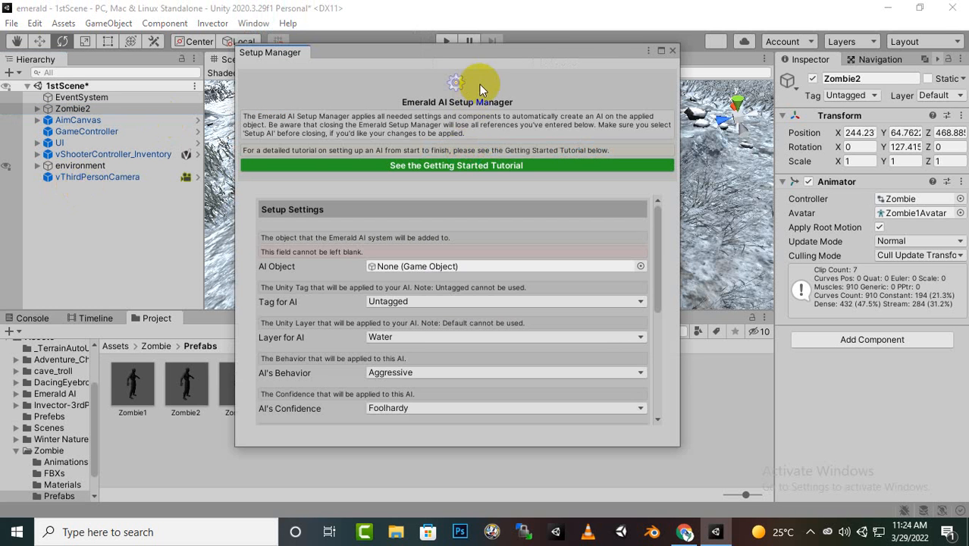
pyautogui.moveTo(500, 56); pyautogui.dragTo(550, 67)
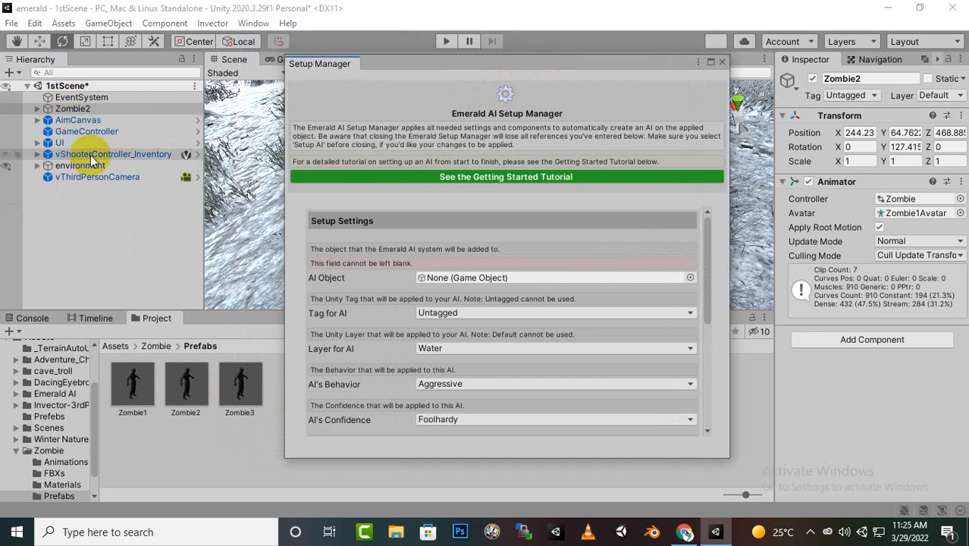
pyautogui.moveTo(73, 112); pyautogui.dragTo(502, 282)
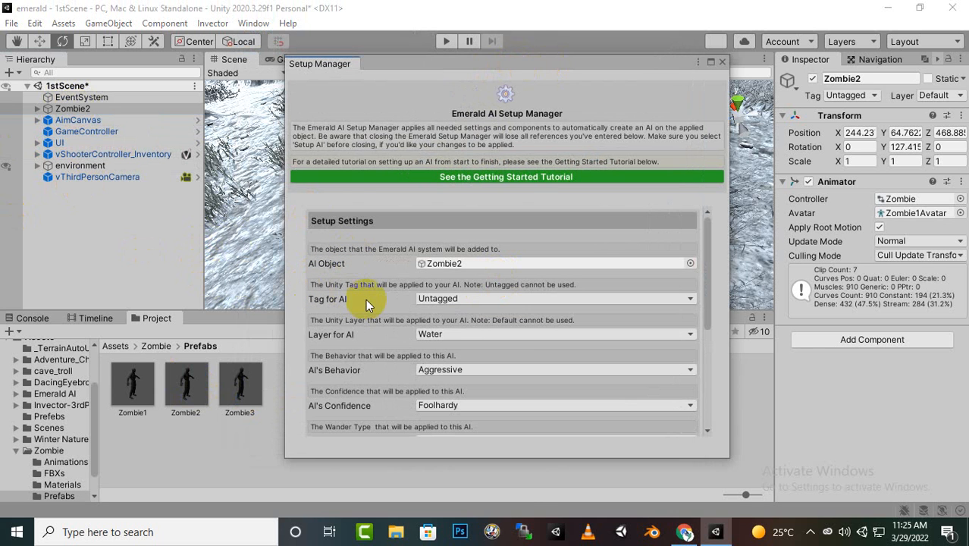
# - Set both the tag and the layer for the AI to Enemy
pyautogui.click(509, 300)
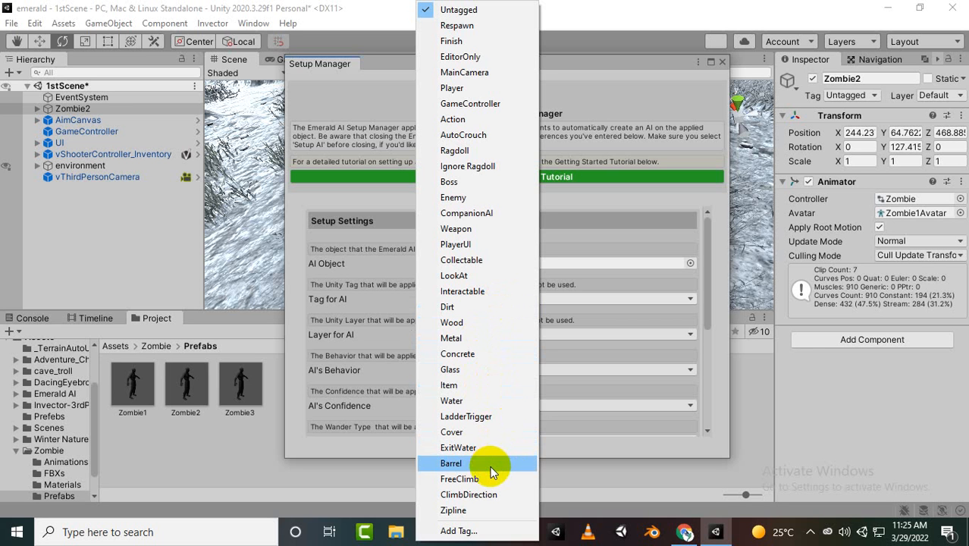
pyautogui.click(473, 201)
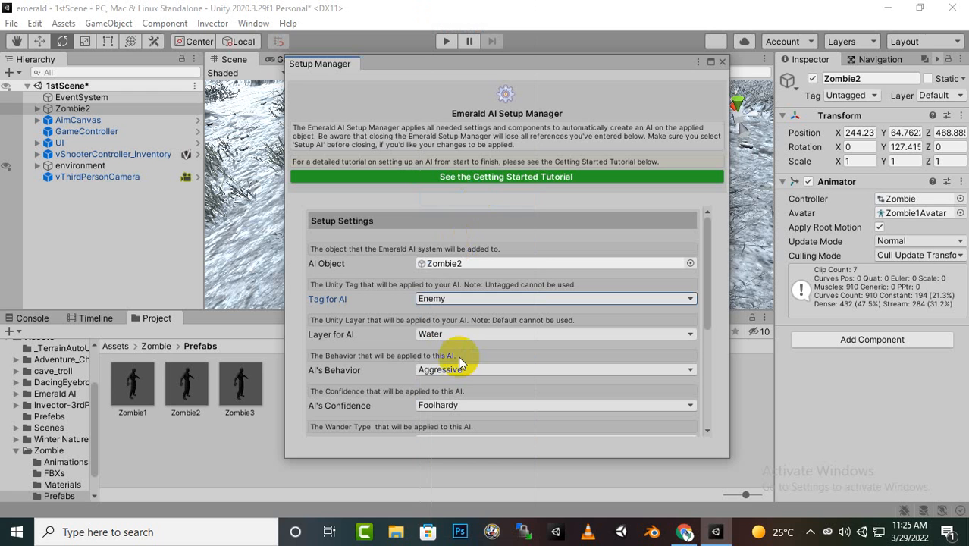
pyautogui.click(492, 333)
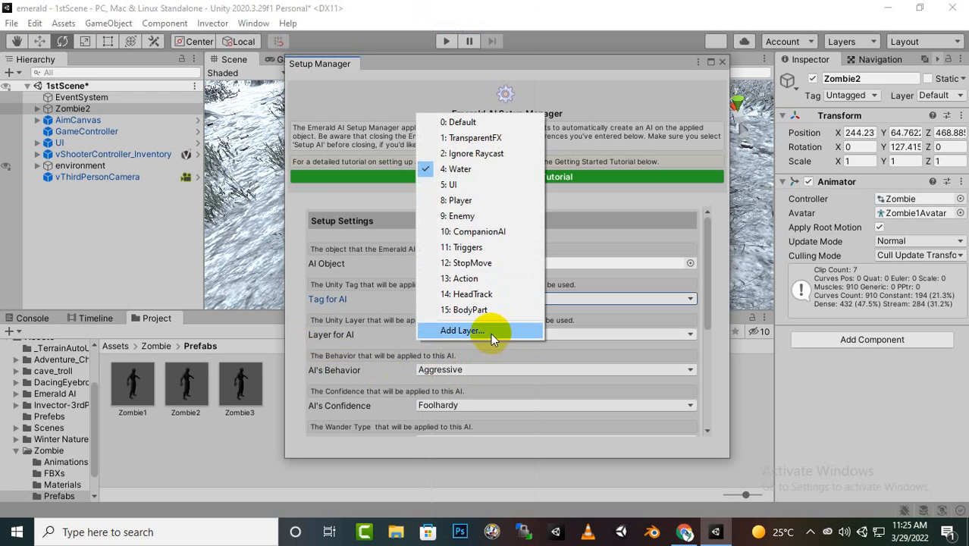
pyautogui.click(462, 220)
# - Set the AI's Confidence to Brave in the Emerald AI Setup Manager
pyautogui.scroll(-1, 491, 351)
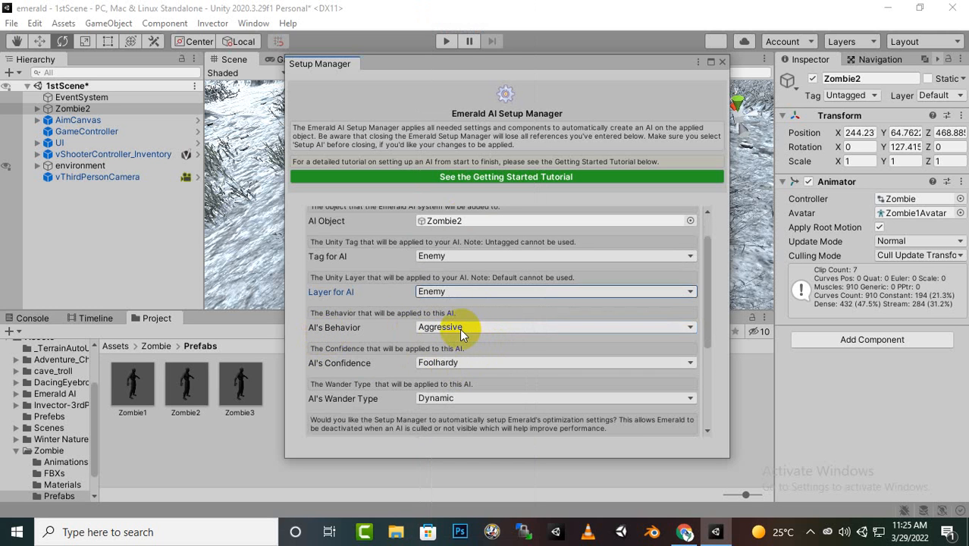
pyautogui.scroll(-1, 359, 319)
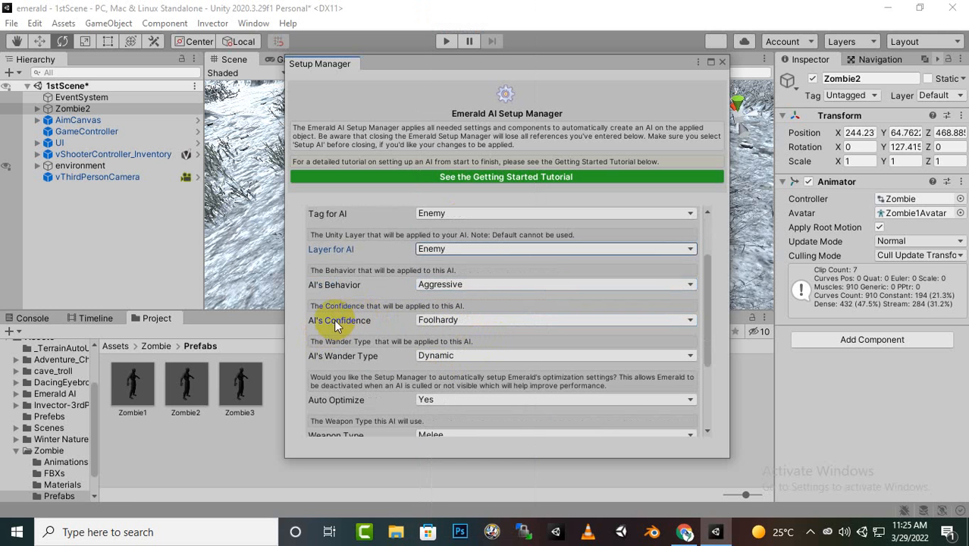
pyautogui.click(462, 321)
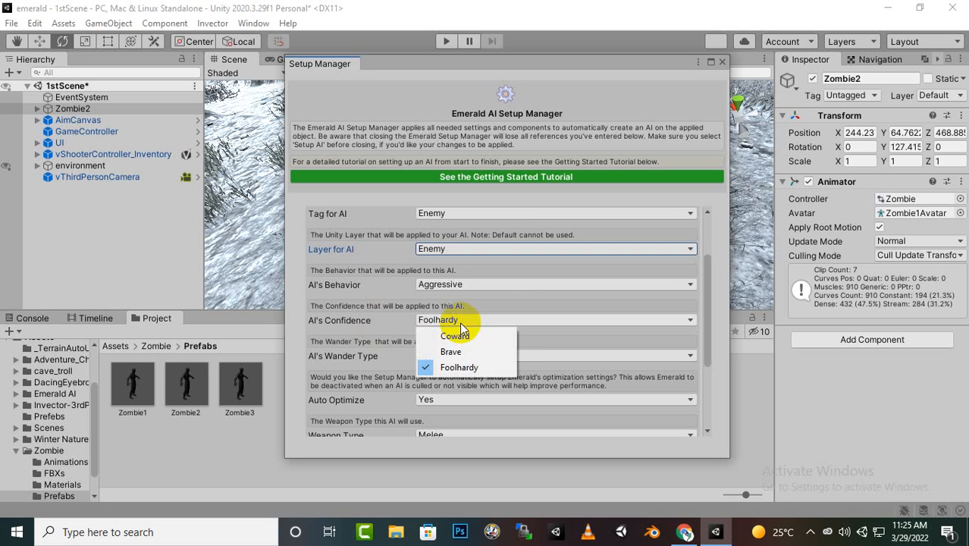
pyautogui.click(452, 352)
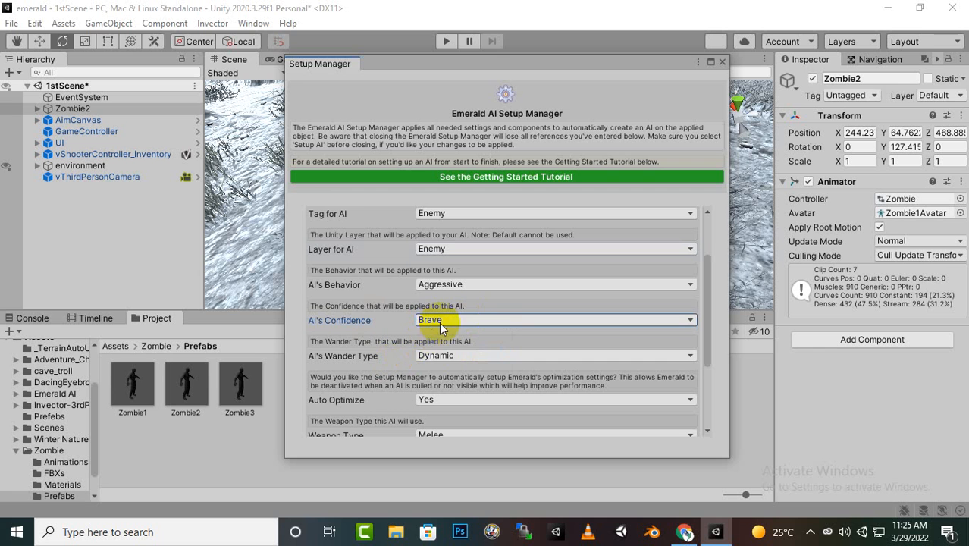
pyautogui.click(440, 323)
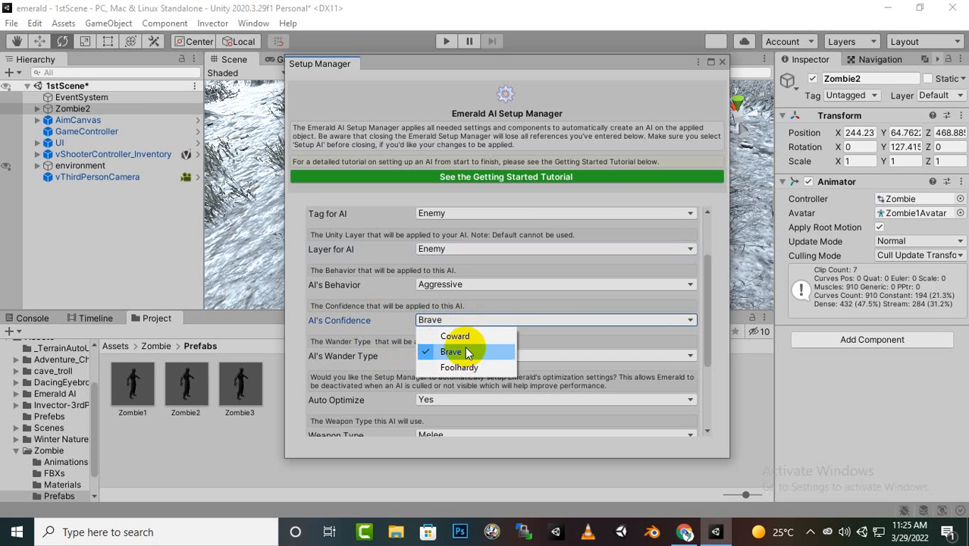
pyautogui.click(466, 352)
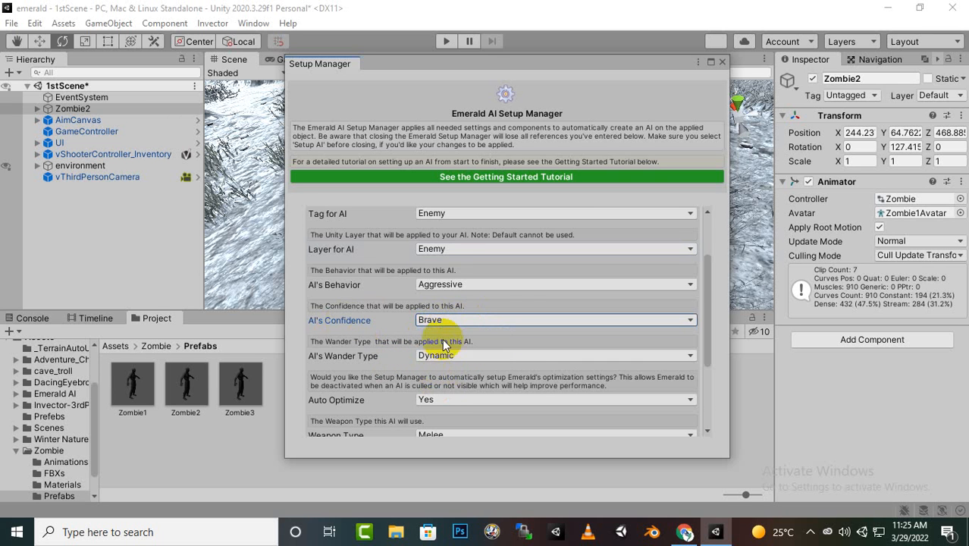
# - Run and confirm the AI setup on Zombie2, dismiss the success message permanently, and close the Setup Manager
pyautogui.scroll(-3, 444, 341)
pyautogui.scroll(-2, 498, 377)
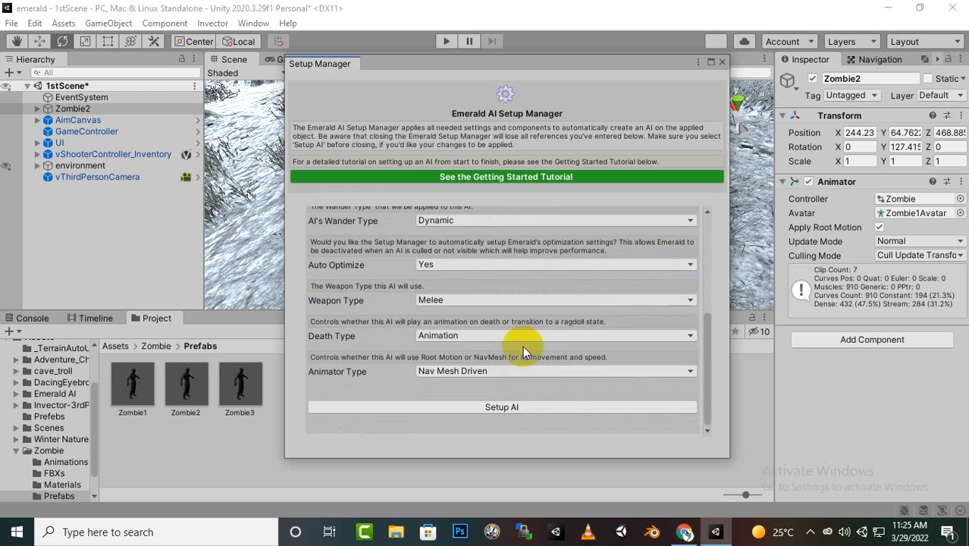
pyautogui.click(496, 407)
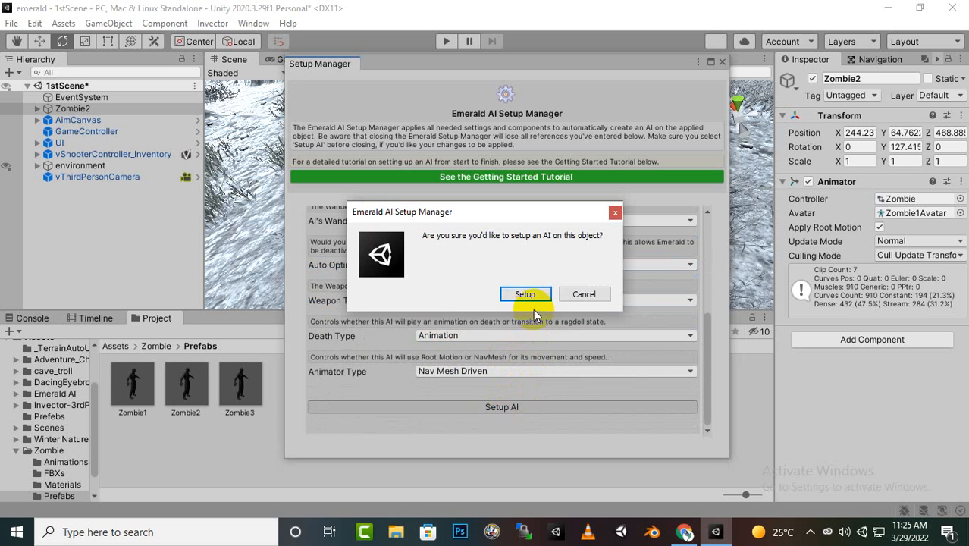
pyautogui.click(533, 294)
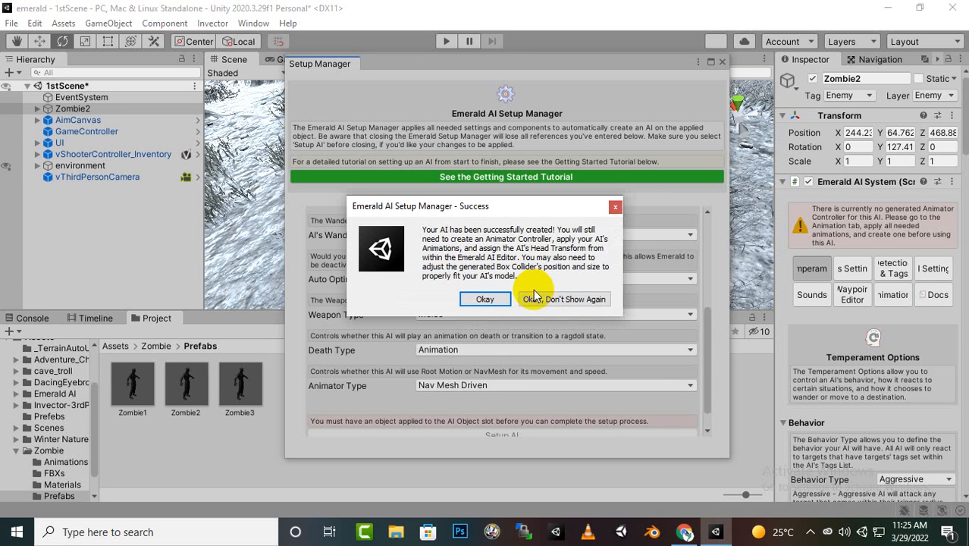
pyautogui.click(570, 299)
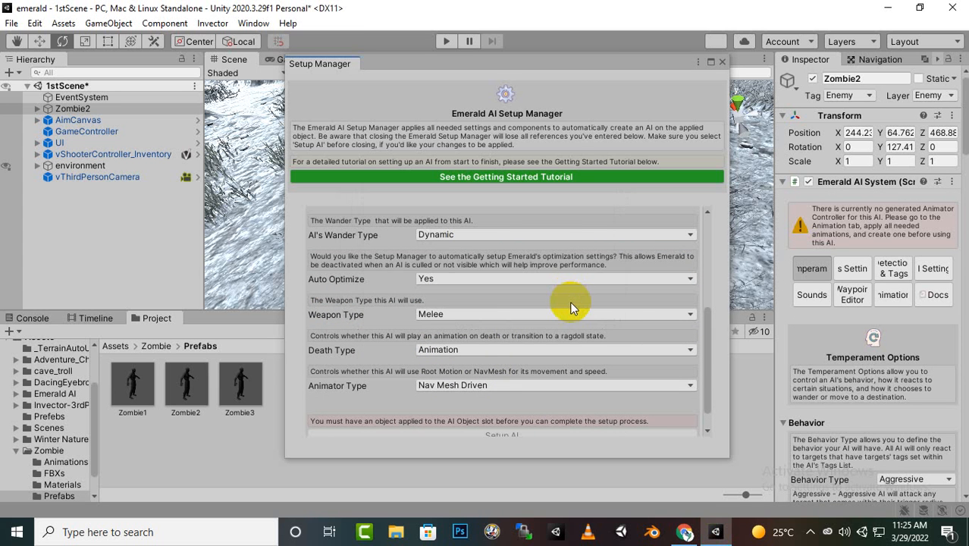
pyautogui.click(722, 63)
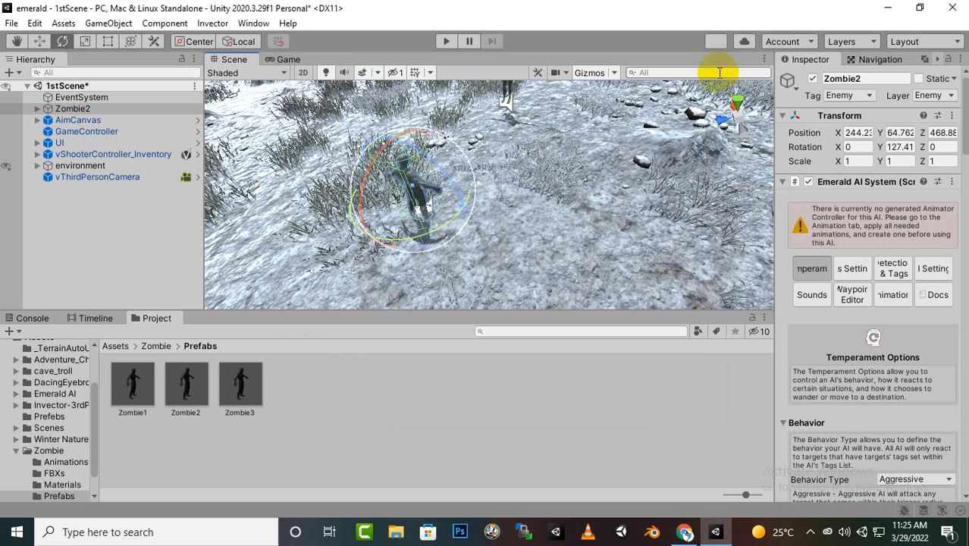
# - Widen the Inspector for the selected Zombie2 and turn off Apply Root Motion in its Animator component
pyautogui.click(73, 109)
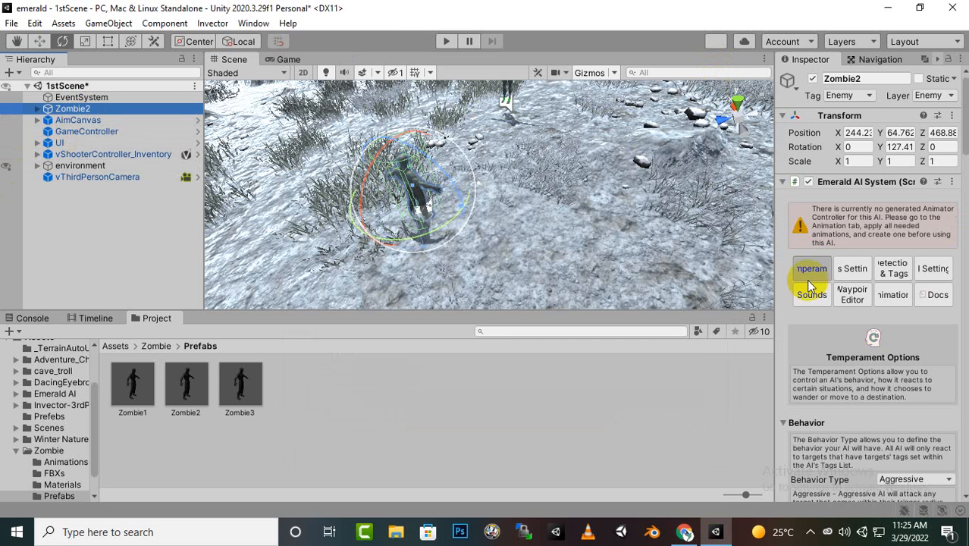
pyautogui.moveTo(774, 247); pyautogui.dragTo(624, 260)
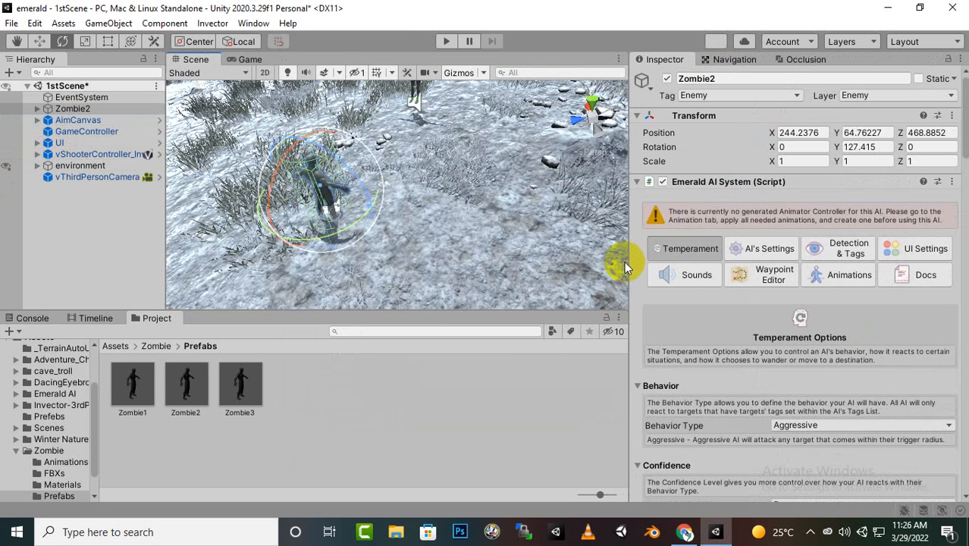
pyautogui.scroll(-5, 773, 455)
pyautogui.scroll(5, 773, 448)
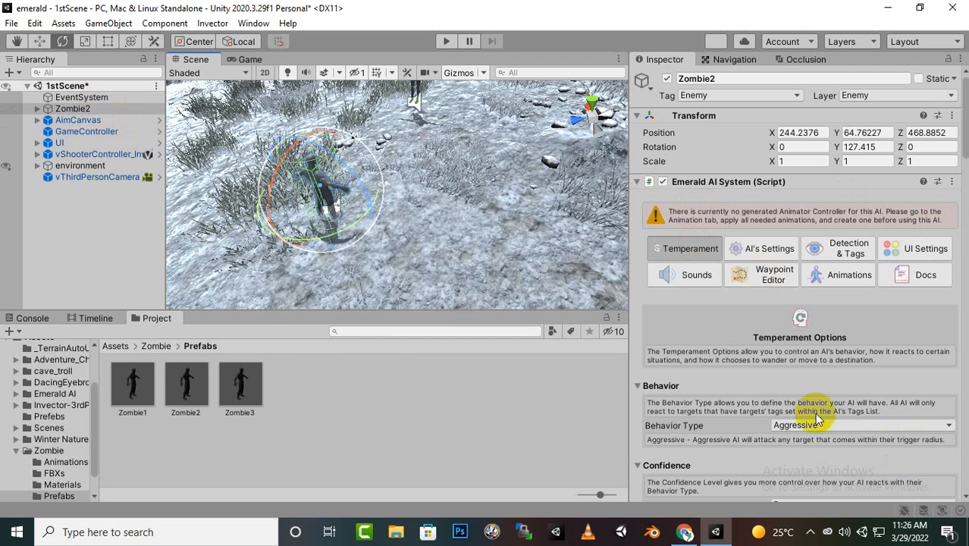
pyautogui.scroll(-10, 817, 419)
pyautogui.scroll(-20, 808, 411)
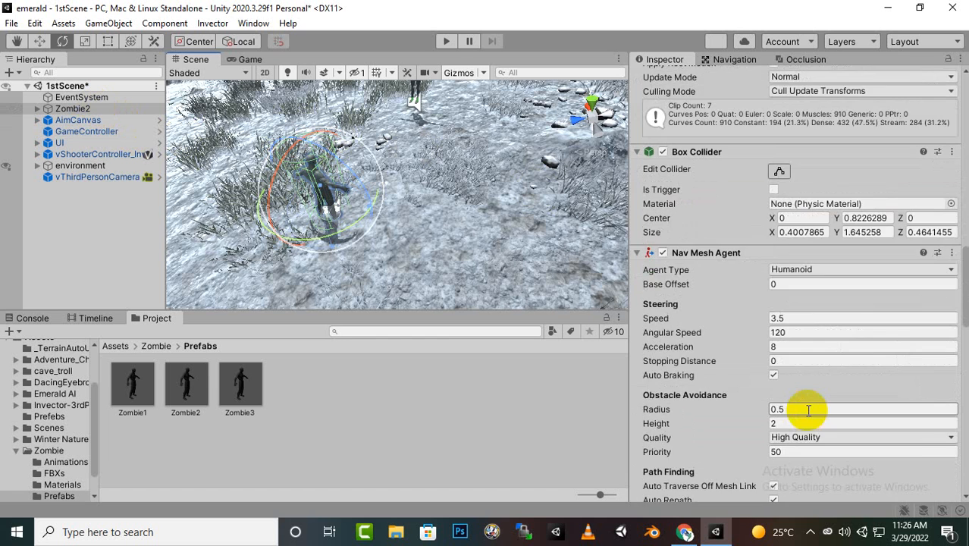
pyautogui.scroll(20, 807, 413)
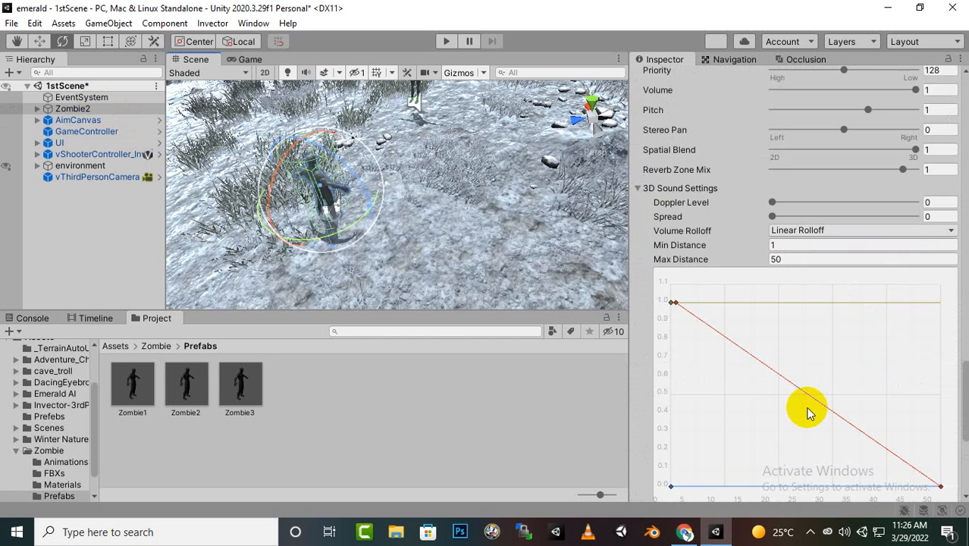
pyautogui.scroll(12, 805, 406)
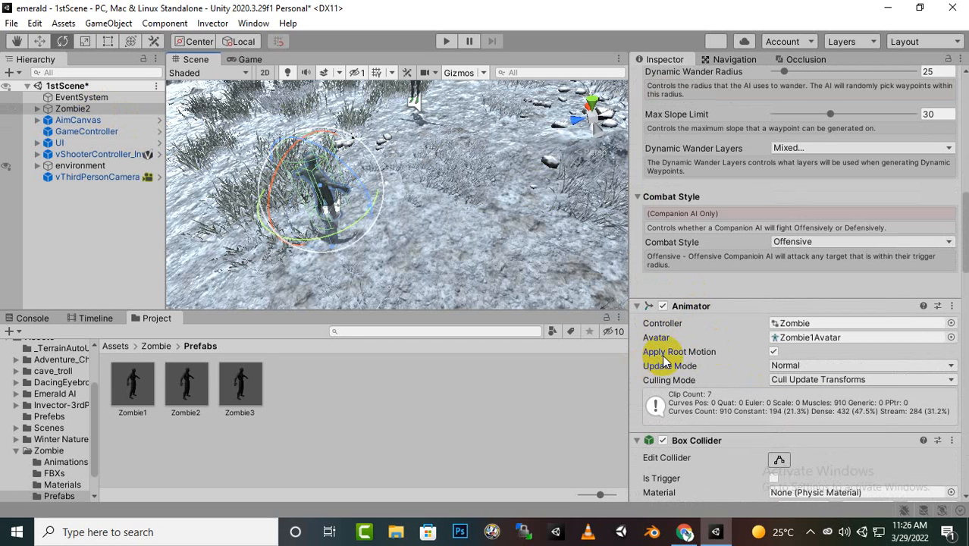
pyautogui.click(772, 352)
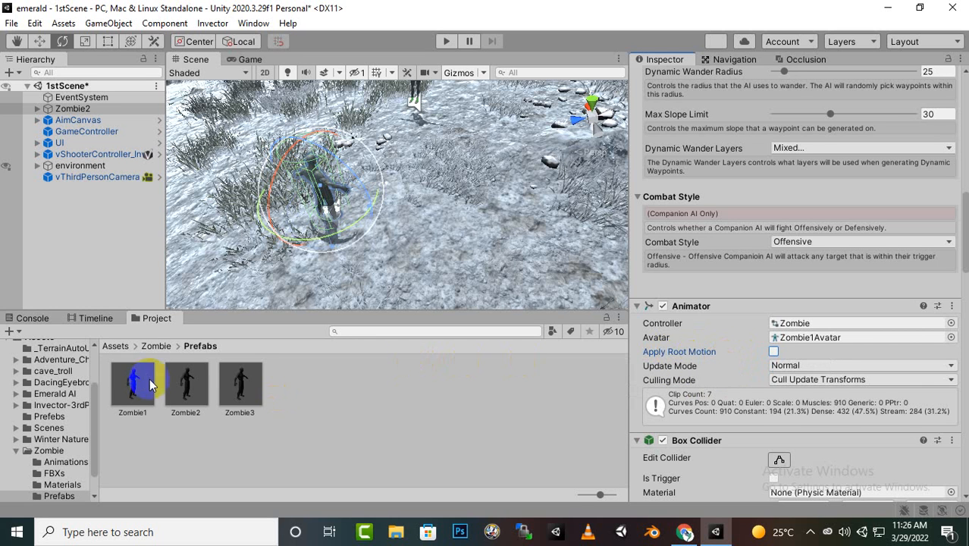
# - Examine the loop and root transform Bake Into Pose settings of the Z_Walk1 clip in the Zombie Animations folder
pyautogui.click(156, 346)
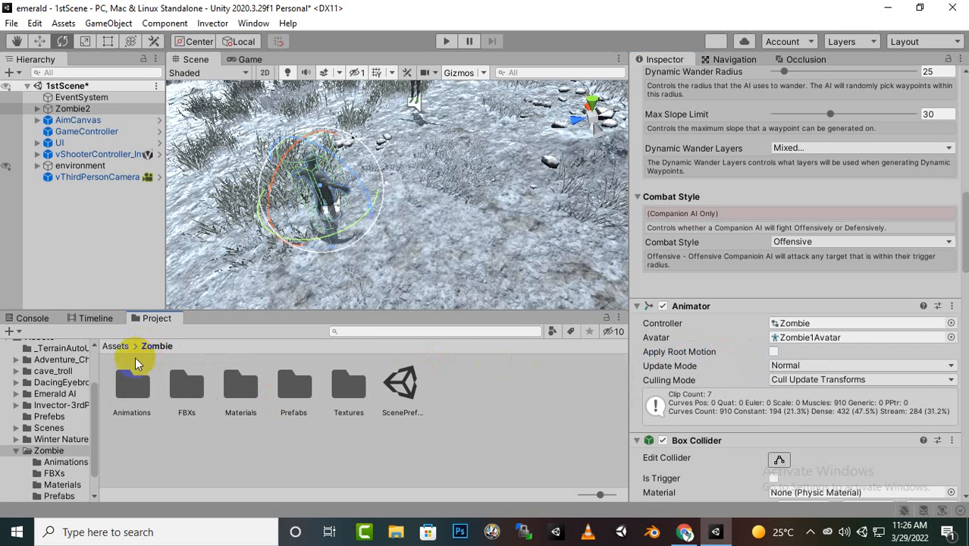
pyautogui.doubleClick(130, 385)
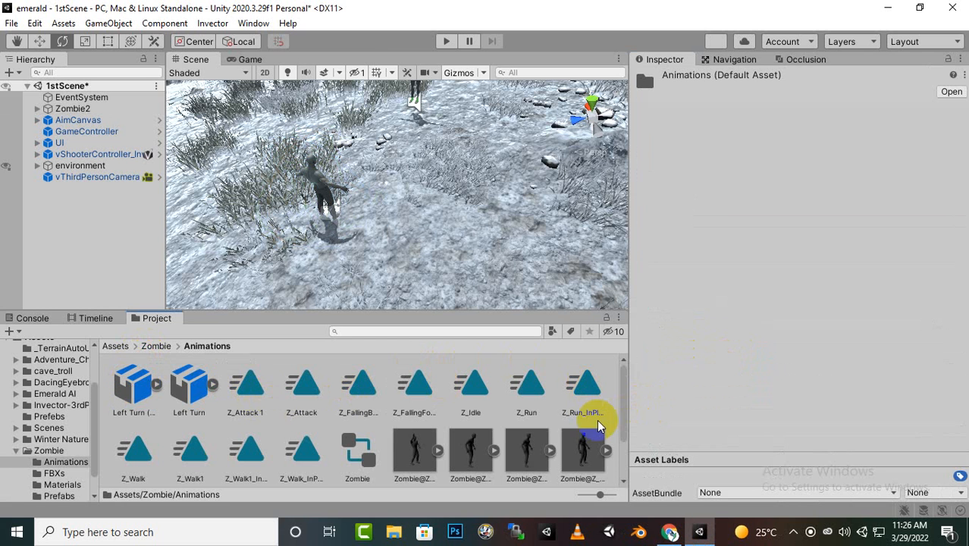
pyautogui.click(195, 464)
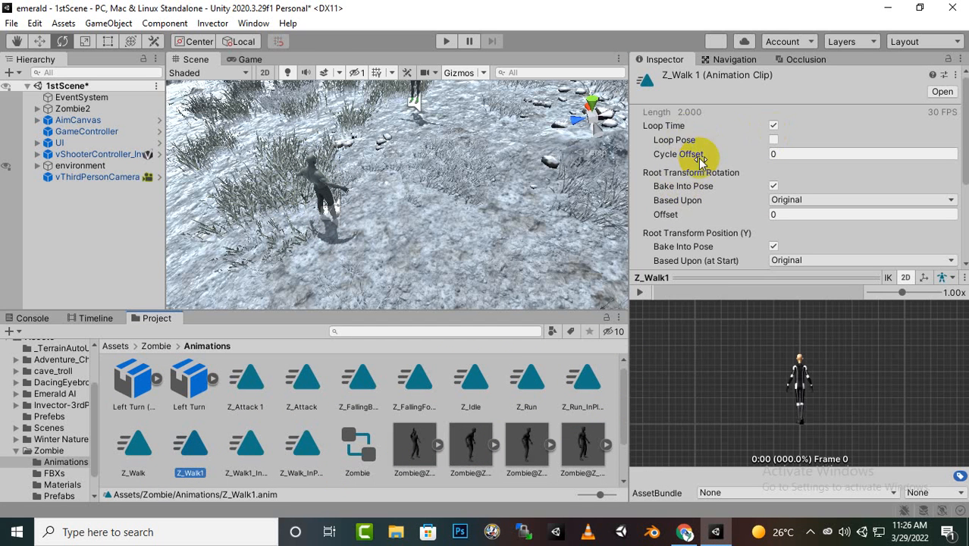
pyautogui.scroll(-3, 701, 155)
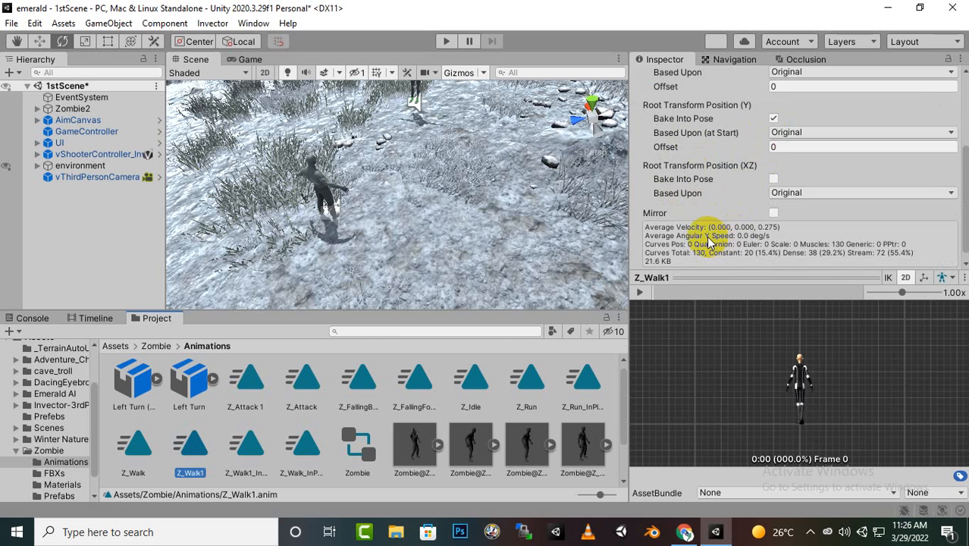
pyautogui.scroll(-1, 713, 156)
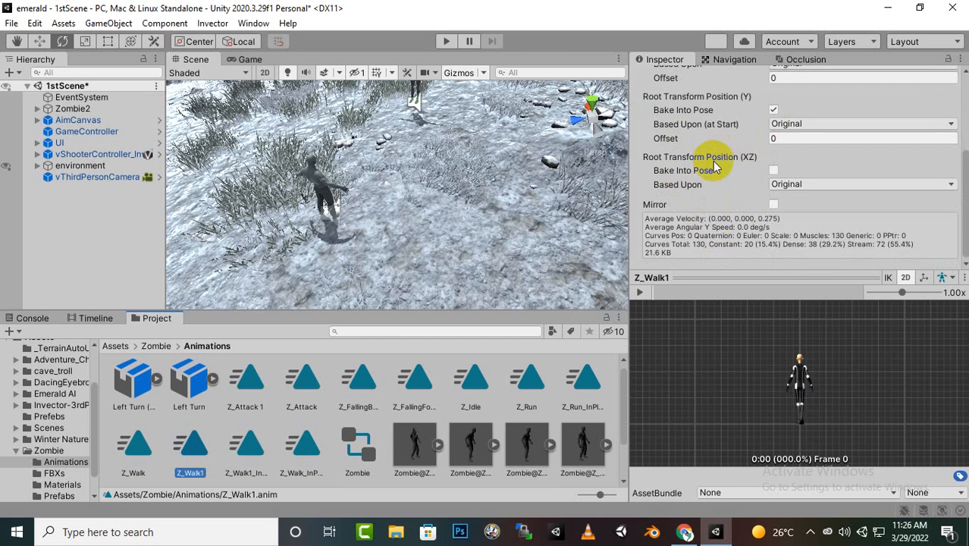
pyautogui.scroll(3, 705, 133)
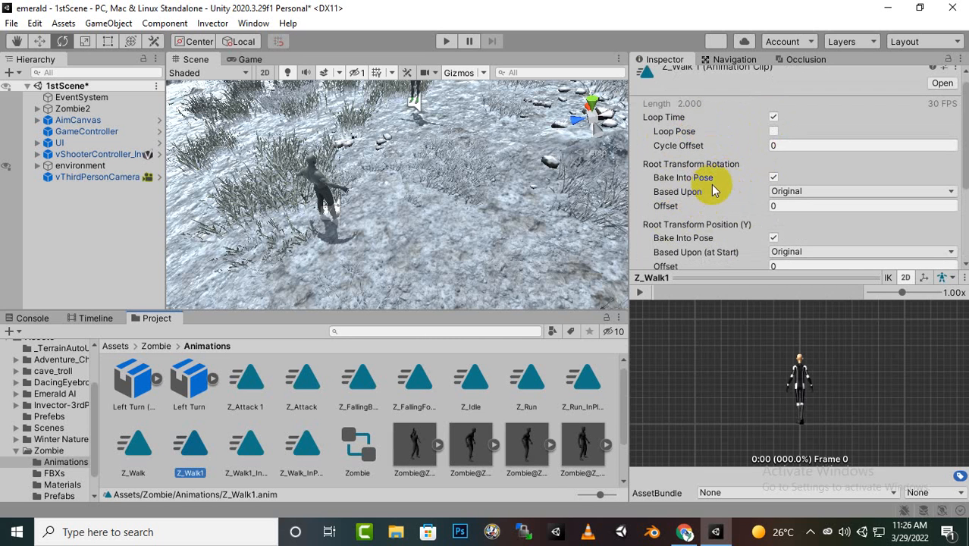
pyautogui.moveTo(711, 180)
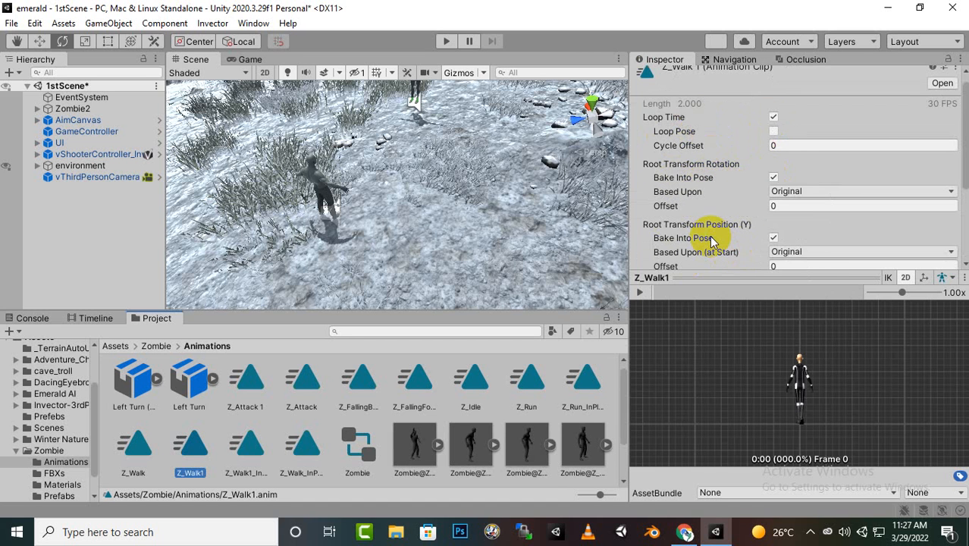
pyautogui.scroll(-3, 713, 241)
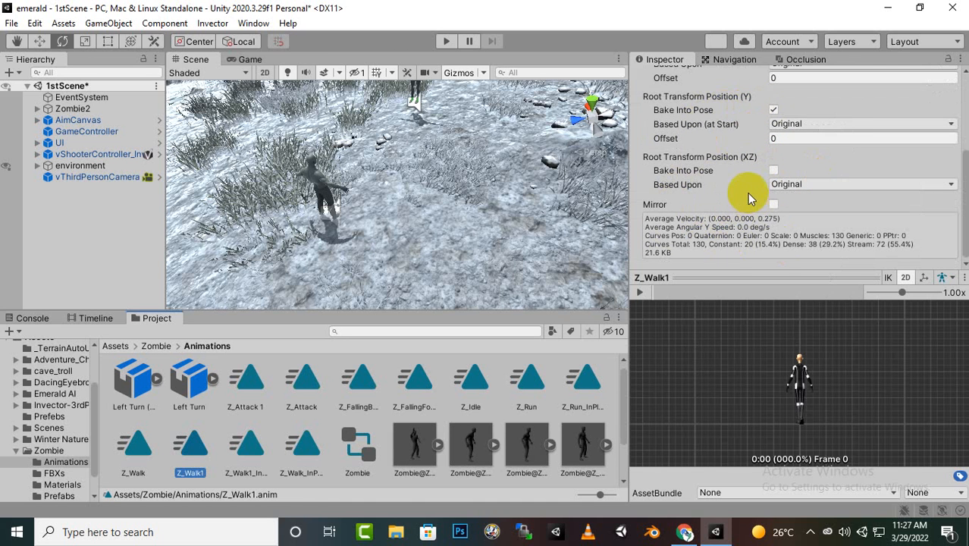
pyautogui.scroll(4, 793, 184)
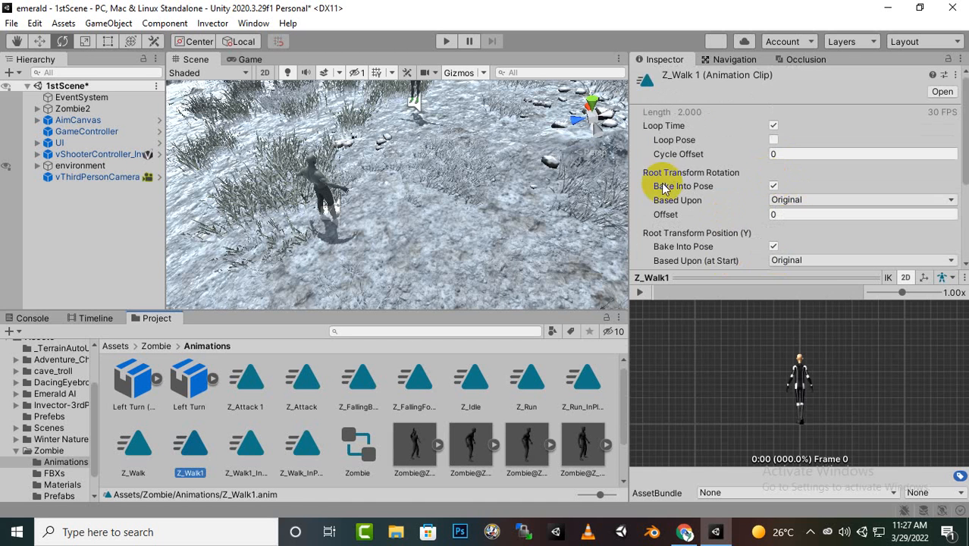
# - Return to the root Assets folder, select Zombie2 in the scene, and lock the Inspector on it
pyautogui.click(111, 346)
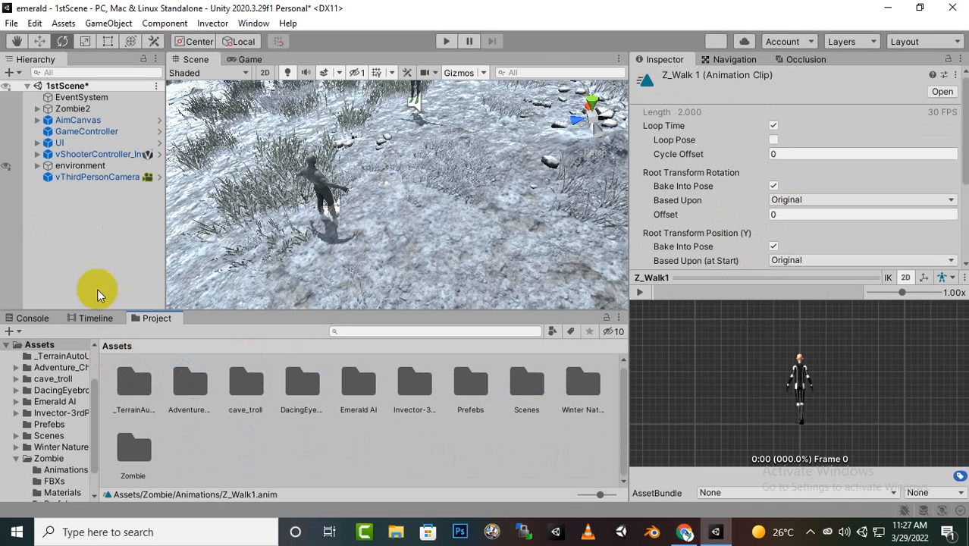
pyautogui.click(67, 110)
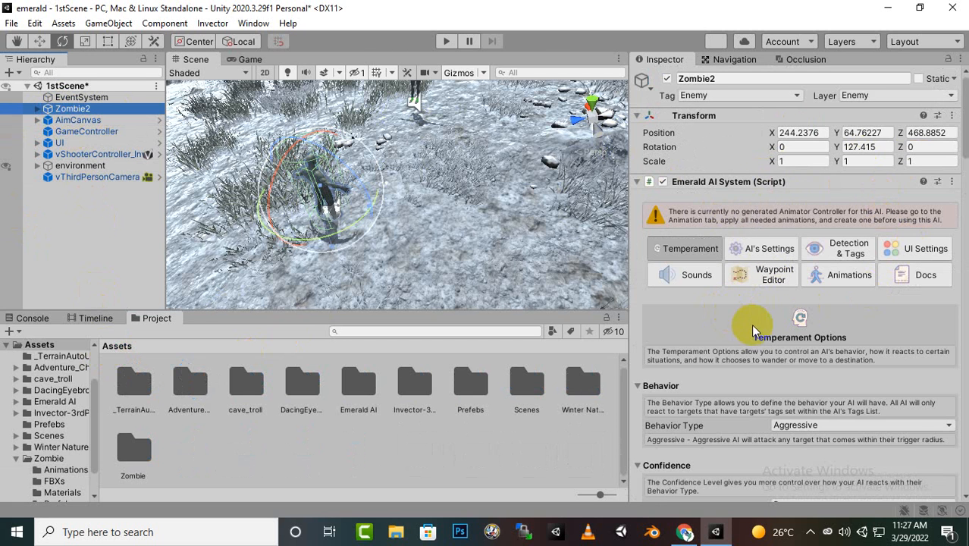
pyautogui.click(948, 60)
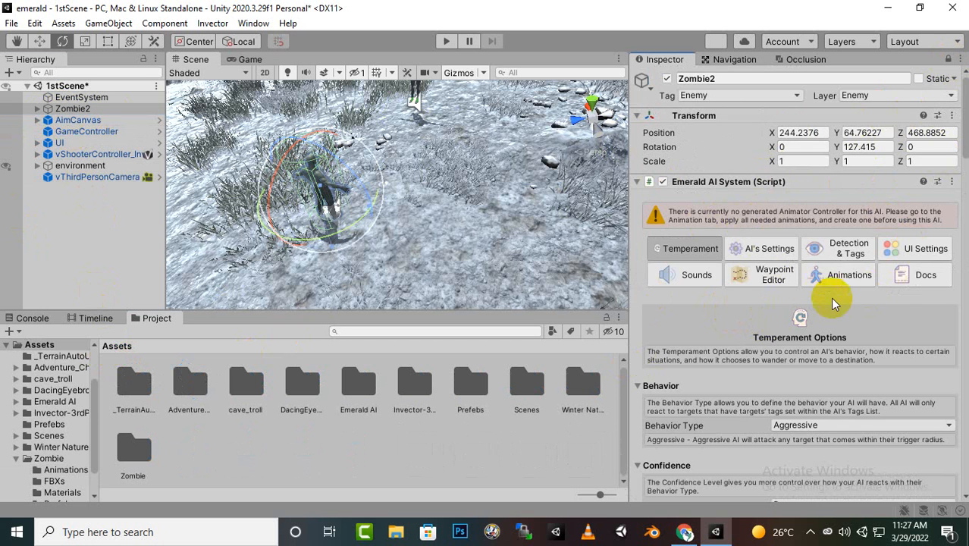
# - Review Zombie2's Emerald AI Temperament options: behavior, confidence, wander type and combat style
pyautogui.scroll(-10, 834, 311)
pyautogui.scroll(10, 834, 314)
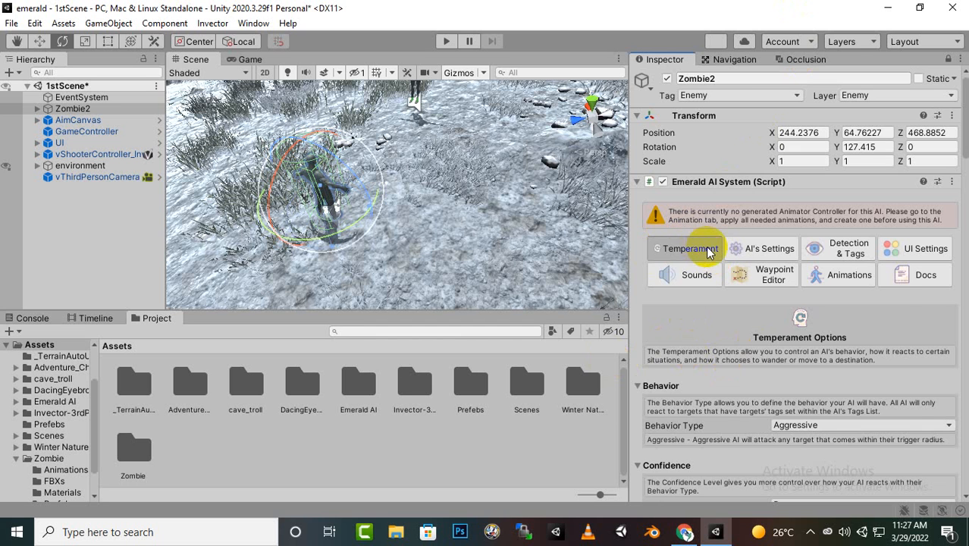
pyautogui.scroll(-5, 868, 391)
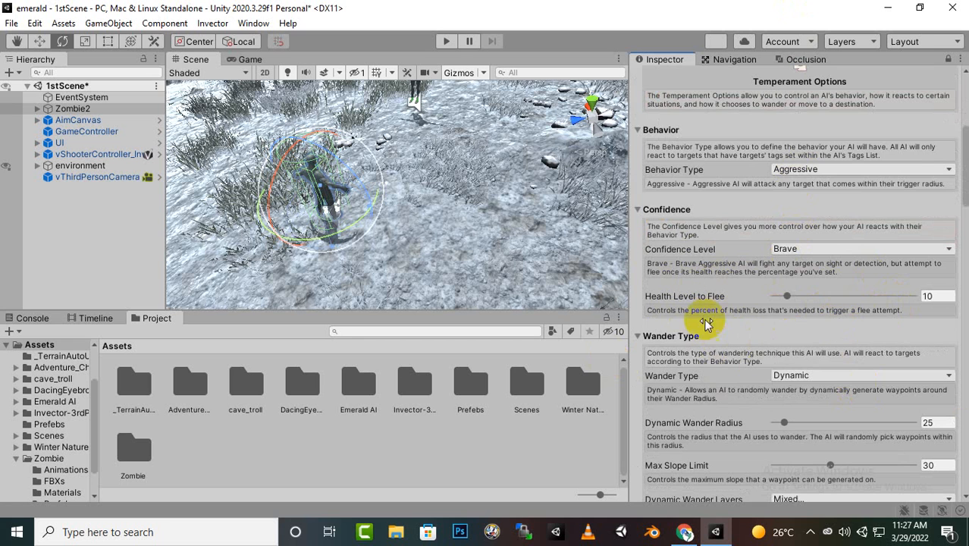
pyautogui.scroll(-3, 792, 369)
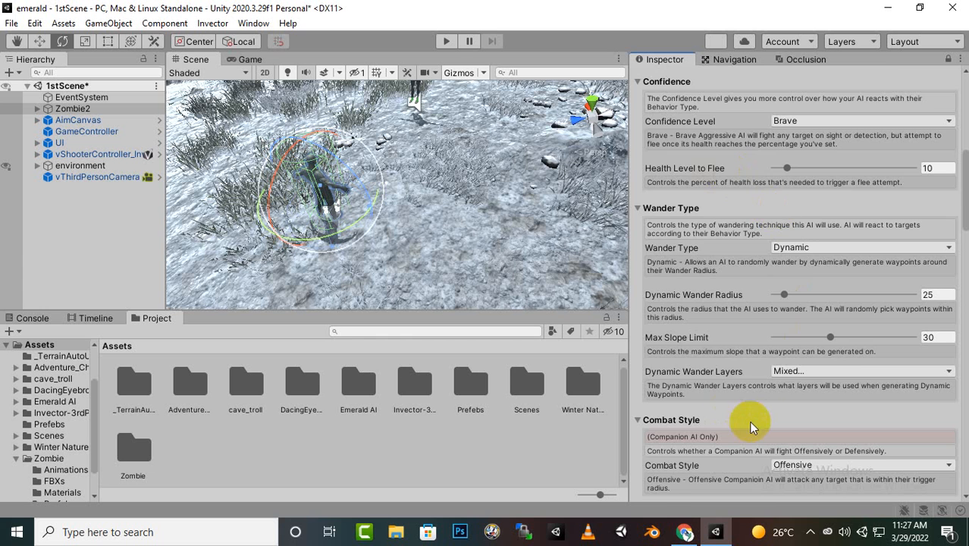
pyautogui.scroll(-8, 750, 420)
pyautogui.scroll(3, 750, 419)
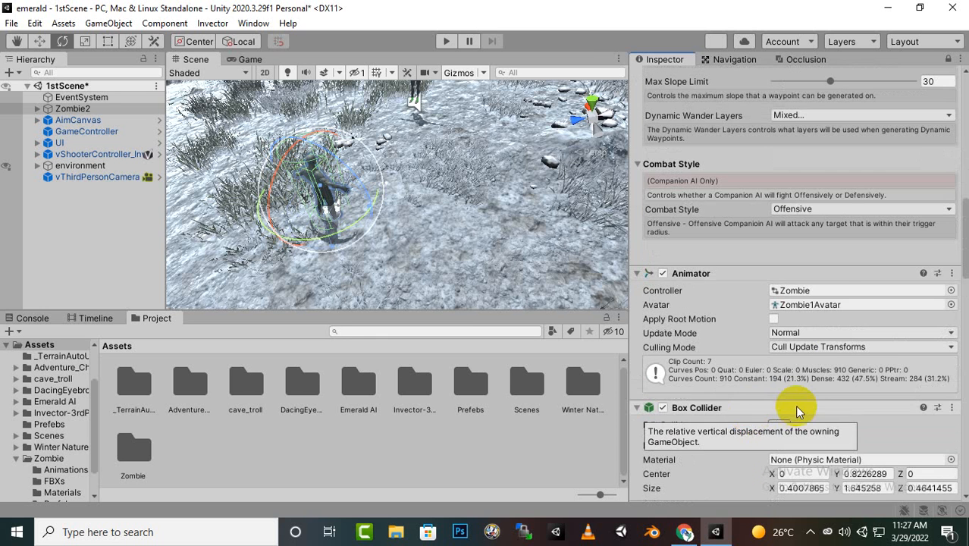
pyautogui.scroll(15, 825, 279)
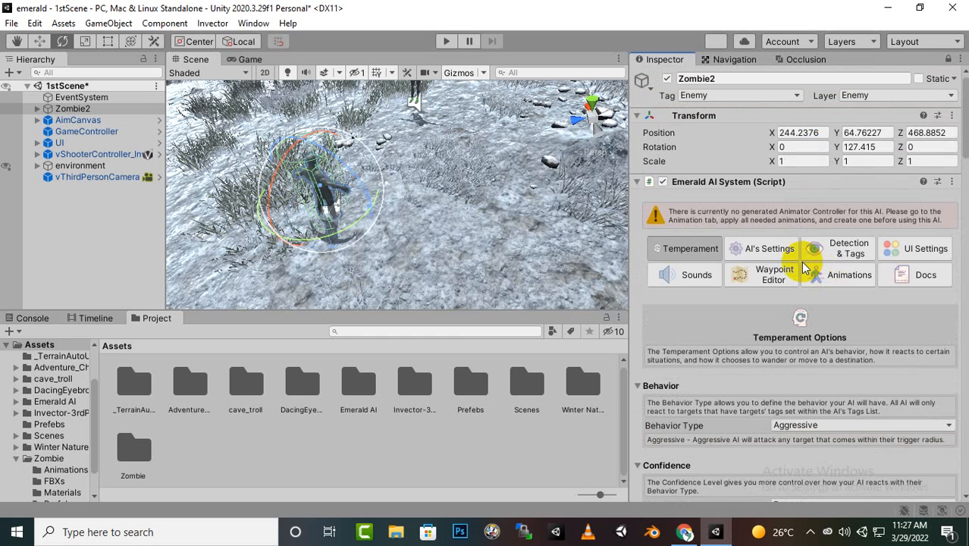
# - Show Zombie2's Emerald AI animation settings and open the Zombie Animations folder in the project assets
pyautogui.click(847, 283)
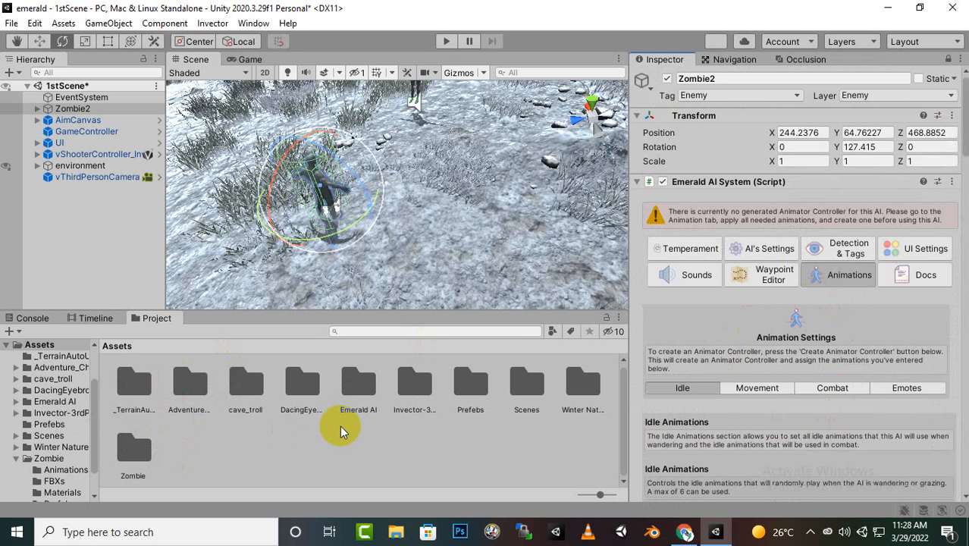
pyautogui.doubleClick(129, 450)
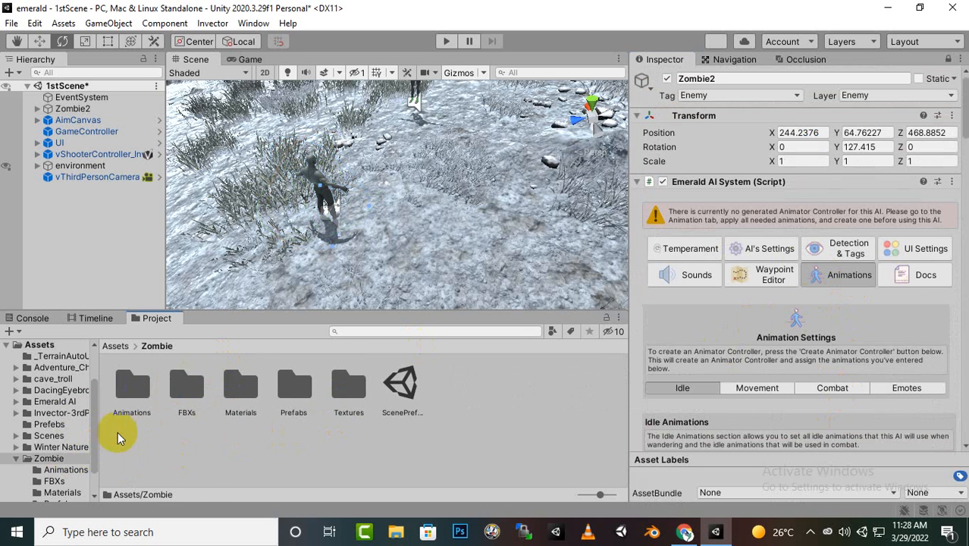
pyautogui.click(122, 411)
pyautogui.doubleClick(121, 412)
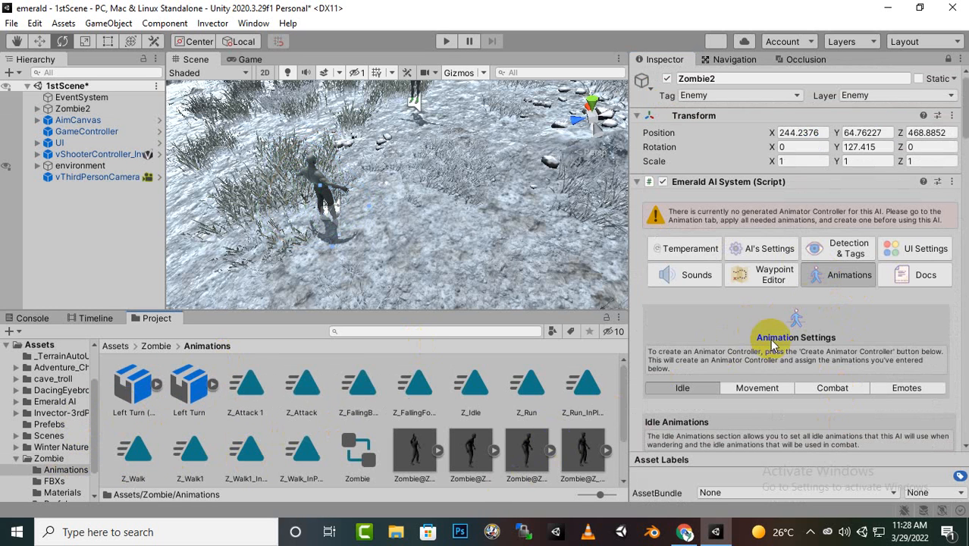
# - Assign the Z_Idle clip to the Idle Animations list, Idle Non-Combat and Melee Idle Combat
pyautogui.scroll(-3, 789, 315)
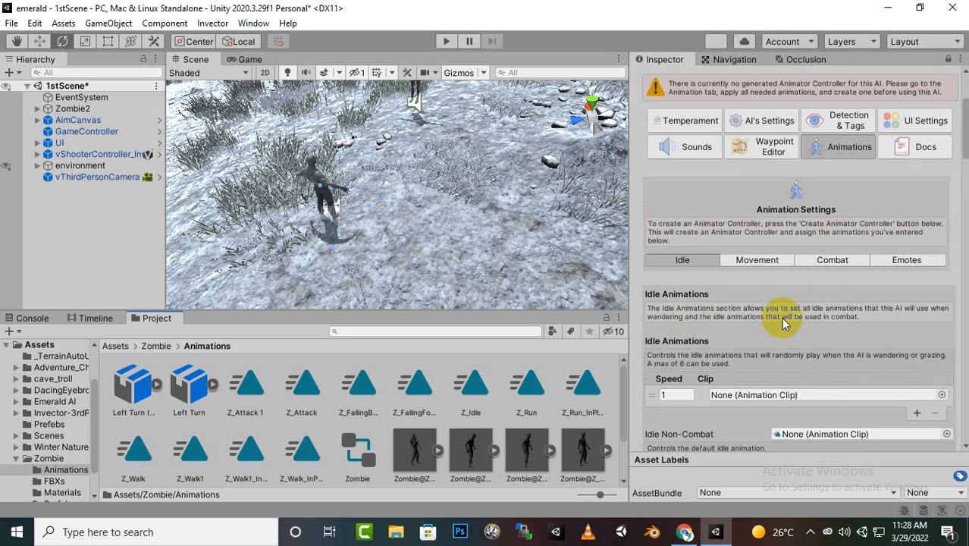
pyautogui.scroll(-3, 739, 300)
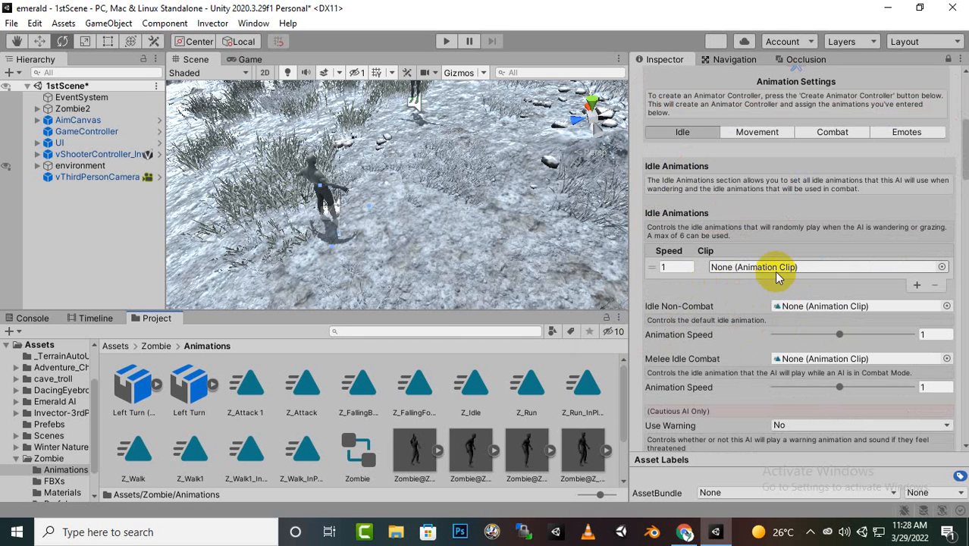
pyautogui.click(683, 266)
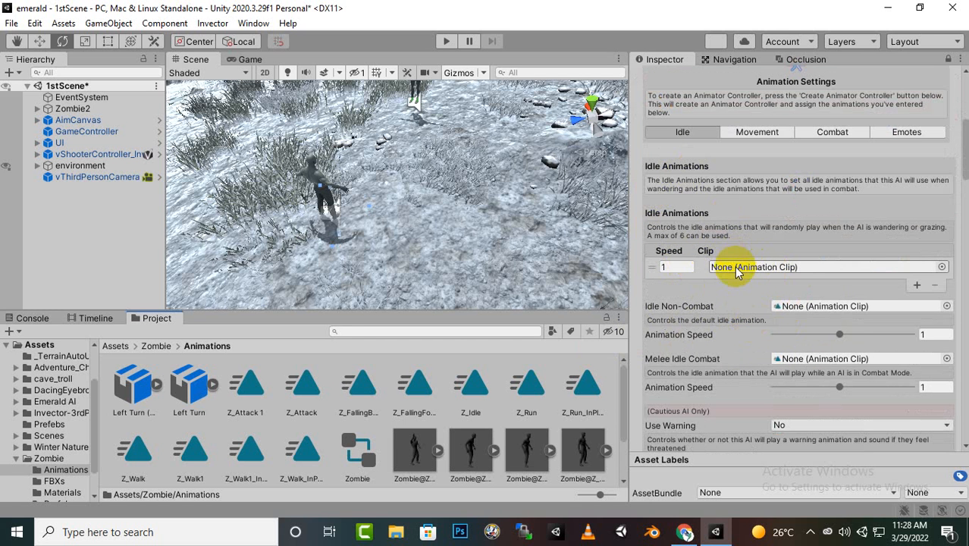
pyautogui.scroll(-3, 750, 303)
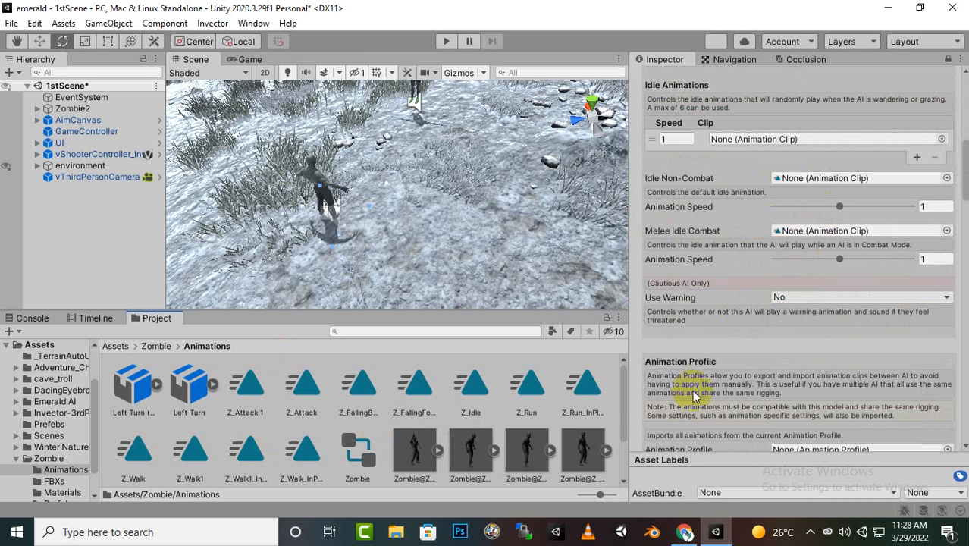
pyautogui.moveTo(302, 435); pyautogui.dragTo(783, 141)
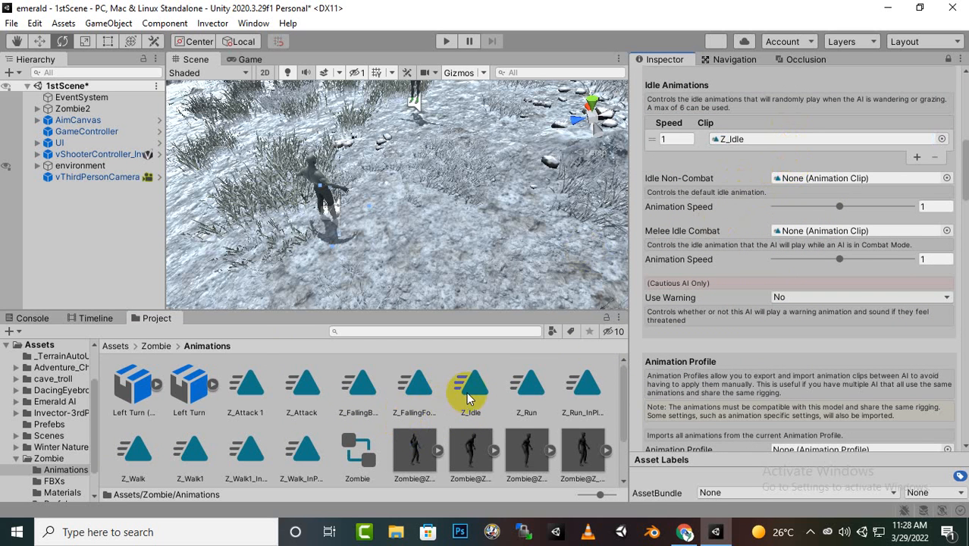
pyautogui.moveTo(468, 399); pyautogui.dragTo(793, 182)
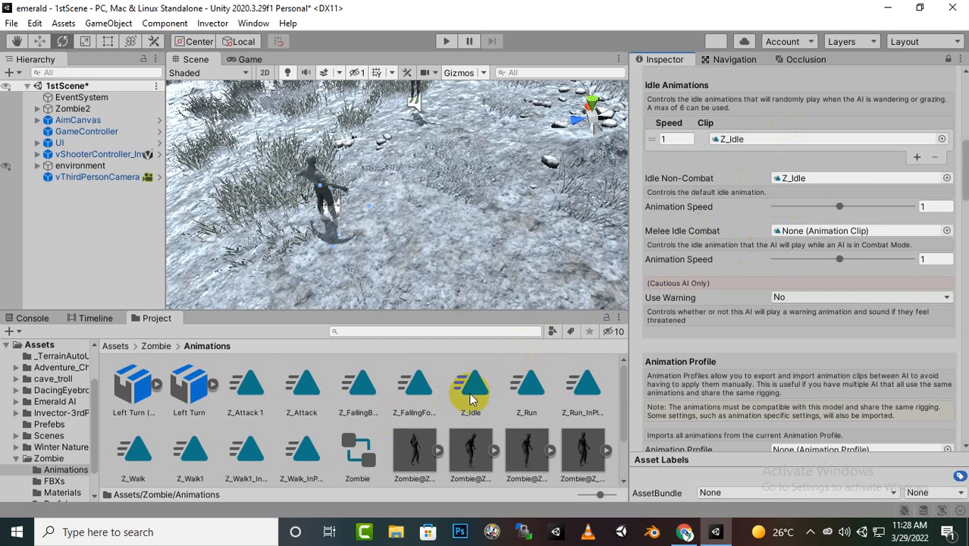
pyautogui.moveTo(470, 400); pyautogui.dragTo(864, 229)
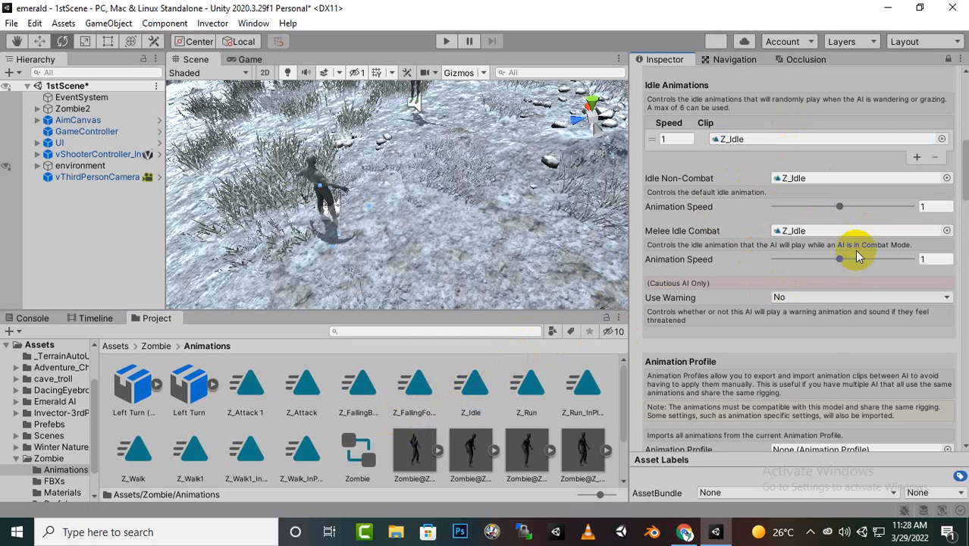
pyautogui.scroll(-3, 754, 398)
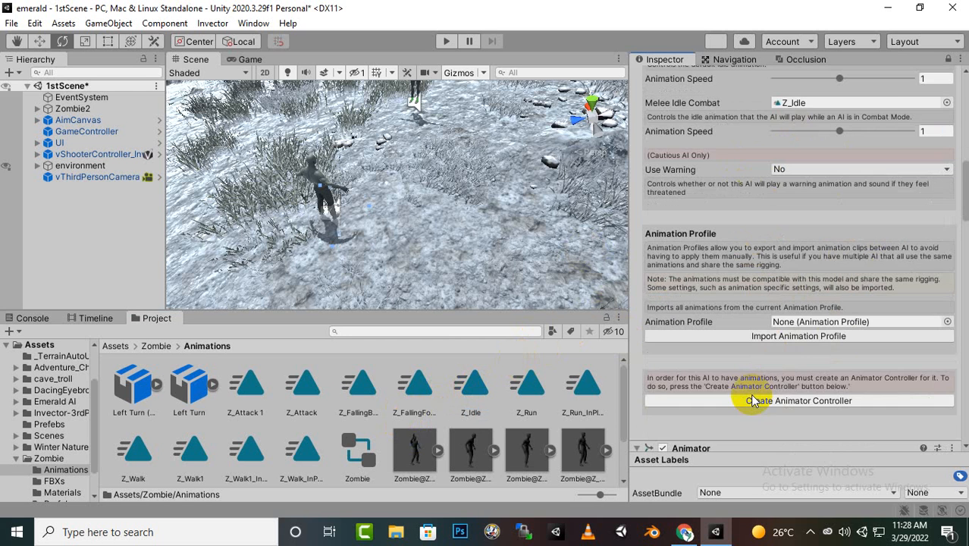
# - In the non-combat movement animations, assign the Z_Walk clip to Walk Straight, Walk Left and Walk Right
pyautogui.scroll(8, 750, 394)
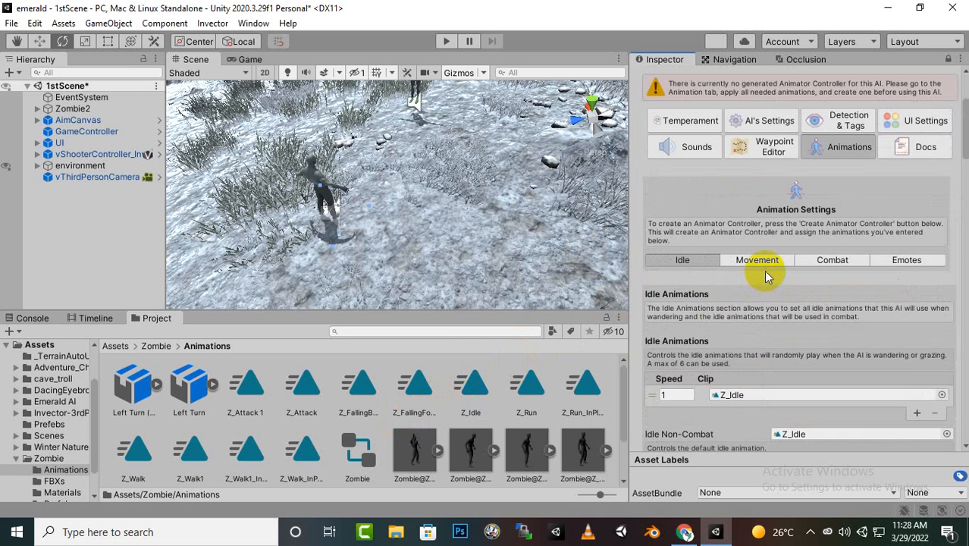
pyautogui.click(767, 265)
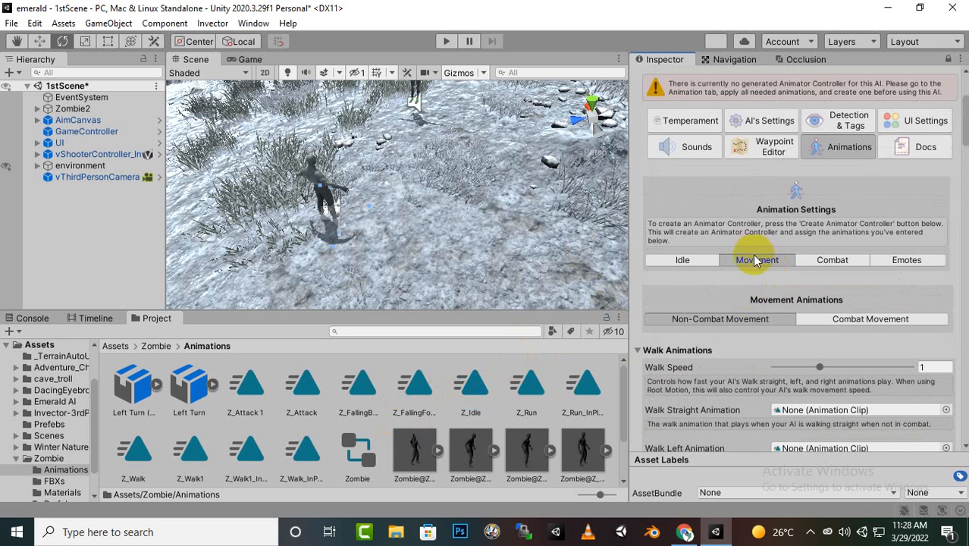
pyautogui.scroll(-3, 756, 311)
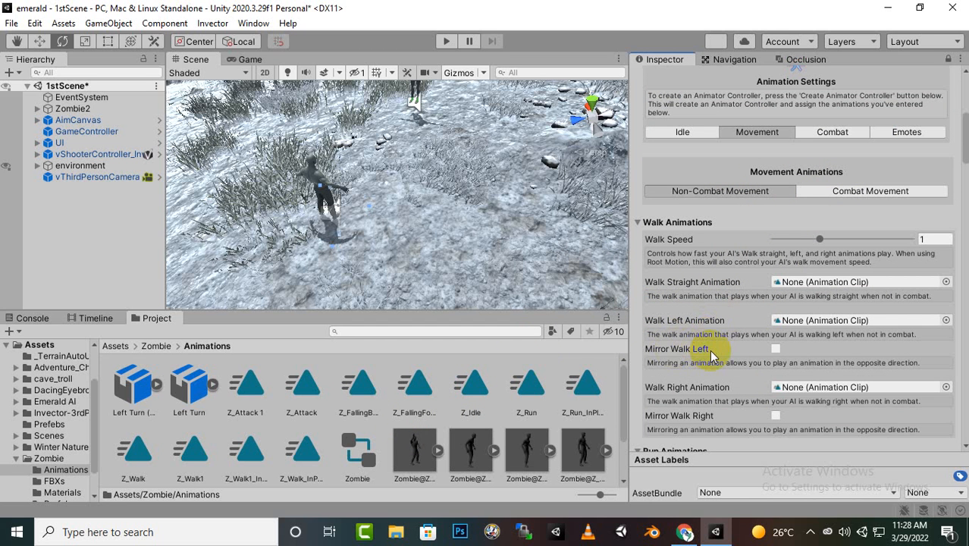
pyautogui.scroll(-3, 709, 353)
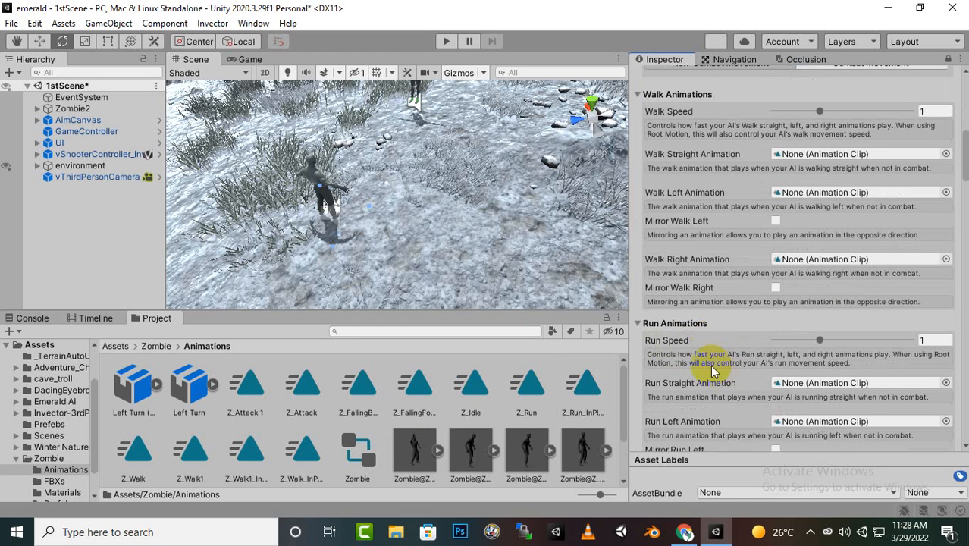
pyautogui.scroll(3, 690, 282)
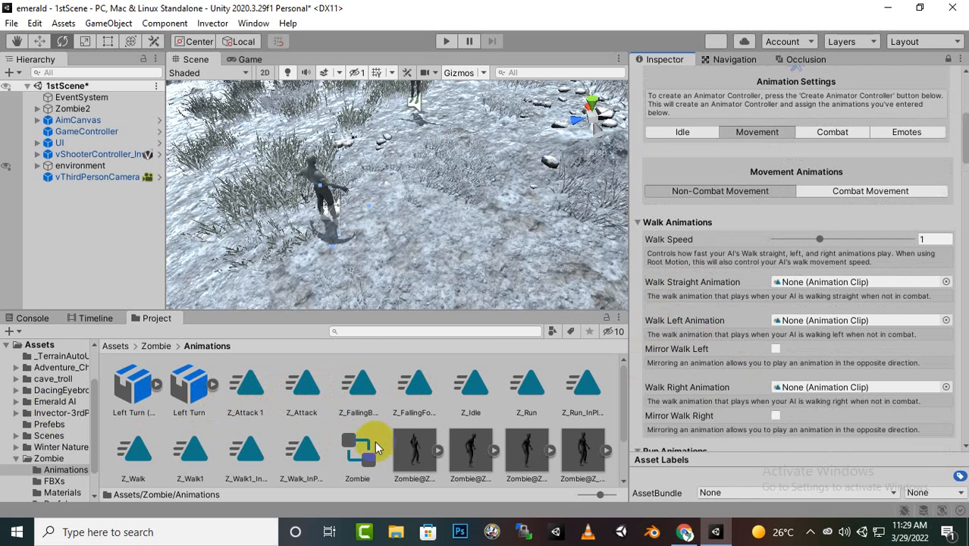
pyautogui.click(412, 449)
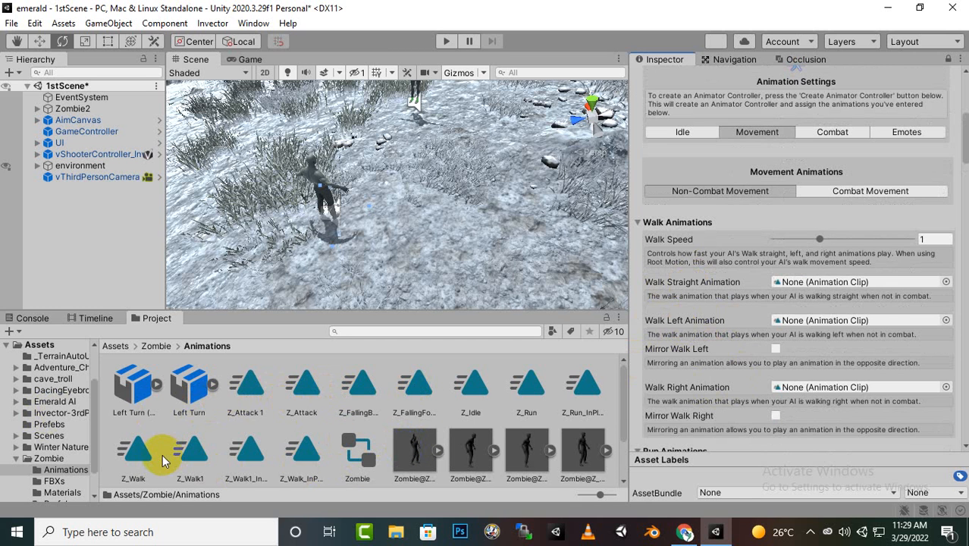
pyautogui.moveTo(139, 464); pyautogui.dragTo(825, 287)
pyautogui.moveTo(128, 445); pyautogui.dragTo(829, 327)
pyautogui.moveTo(135, 449); pyautogui.dragTo(825, 389)
# - Assign the Z_Run clip to the non-combat Run Straight, Run Left and Run Right animations
pyautogui.scroll(-5, 760, 377)
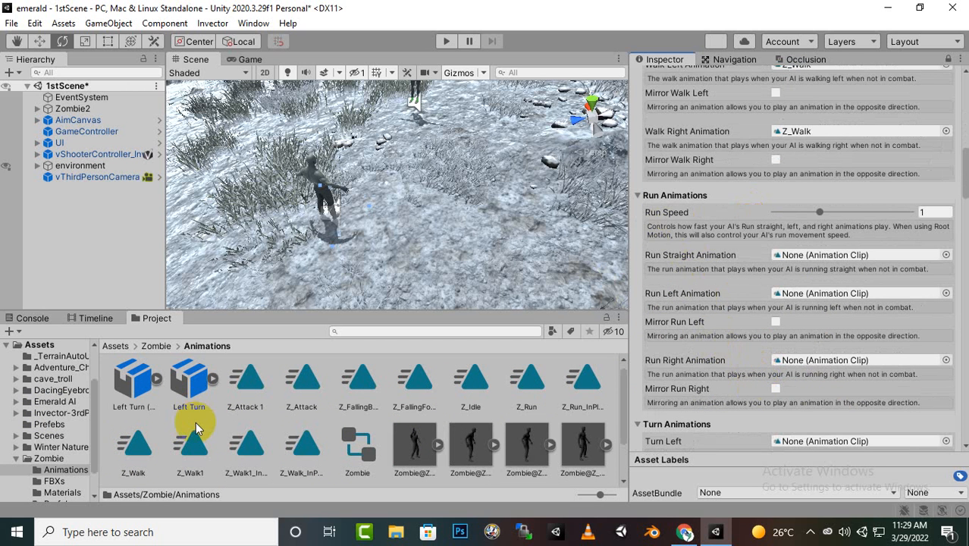
pyautogui.moveTo(519, 408); pyautogui.dragTo(826, 262)
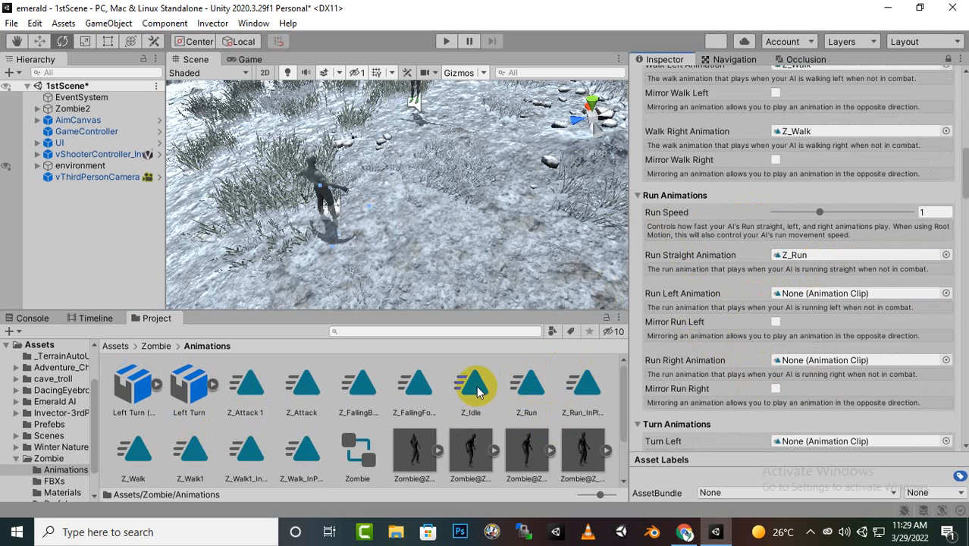
pyautogui.moveTo(526, 387); pyautogui.dragTo(820, 296)
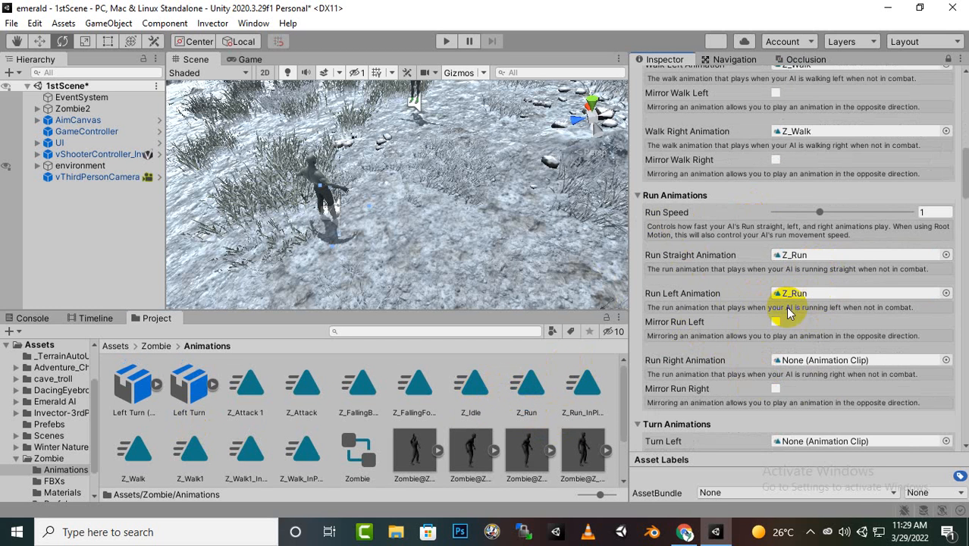
pyautogui.moveTo(515, 385); pyautogui.dragTo(818, 368)
# - Assign the Z_Walk clip to the non-combat Turn Right animation
pyautogui.scroll(-3, 703, 384)
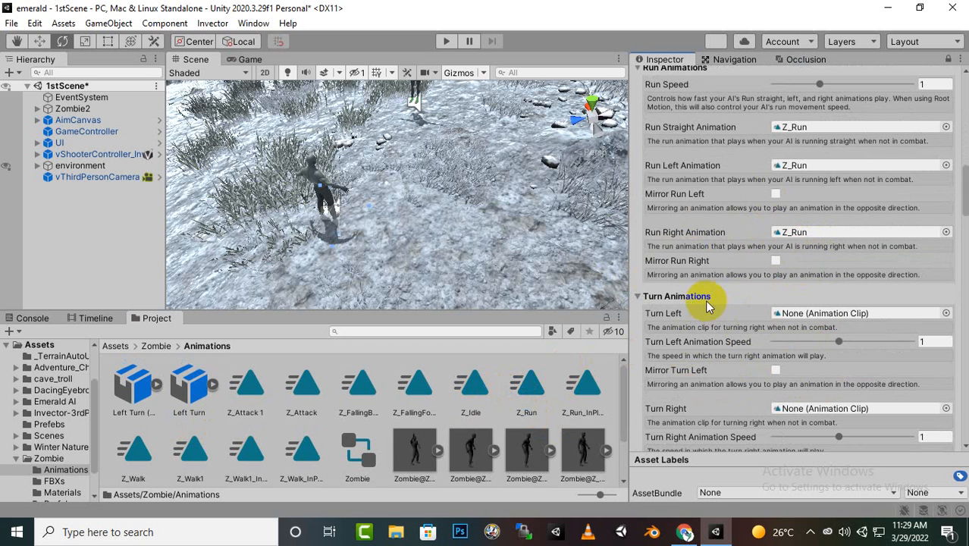
pyautogui.scroll(-3, 686, 282)
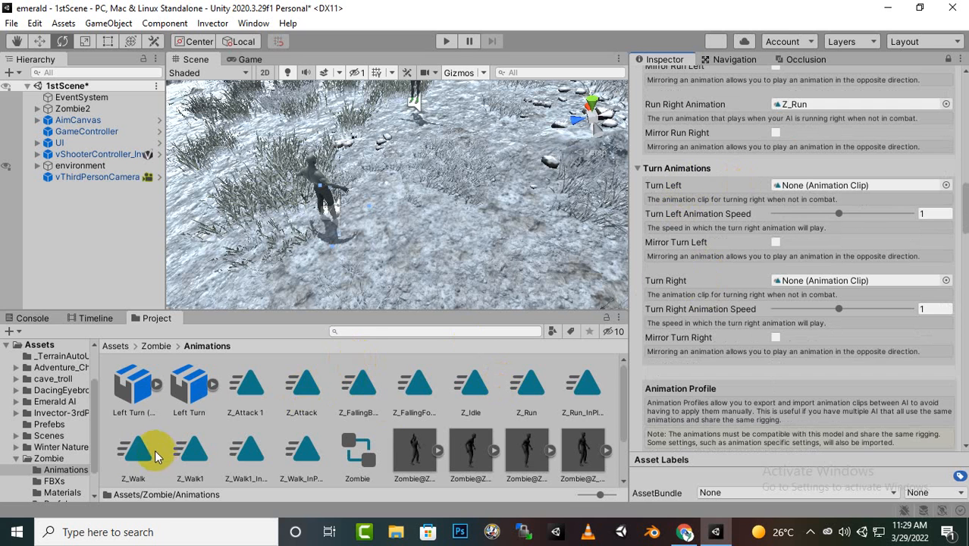
pyautogui.moveTo(134, 444); pyautogui.dragTo(826, 279)
pyautogui.scroll(-3, 783, 370)
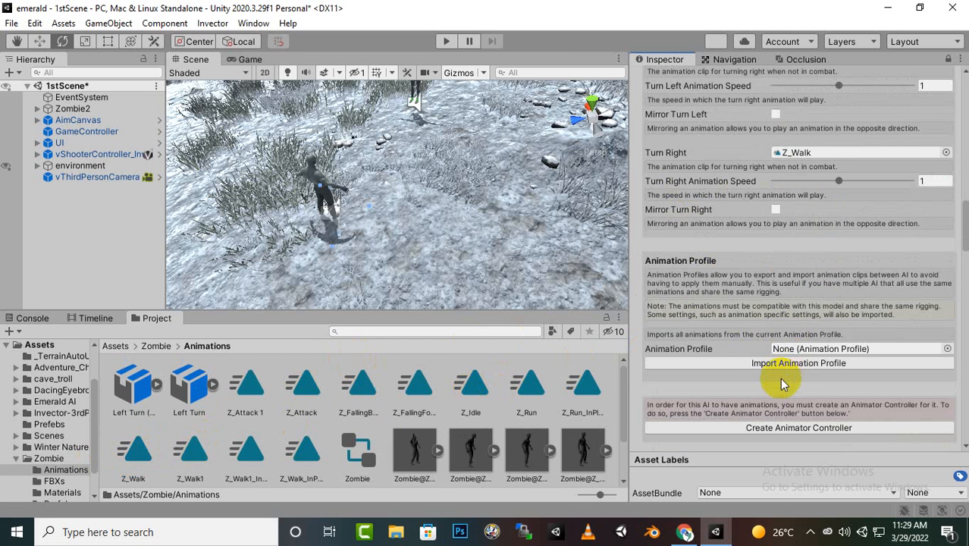
# - Copy all non-combat movement animations into the Combat Movement section and check the copied clips
pyautogui.scroll(5, 782, 383)
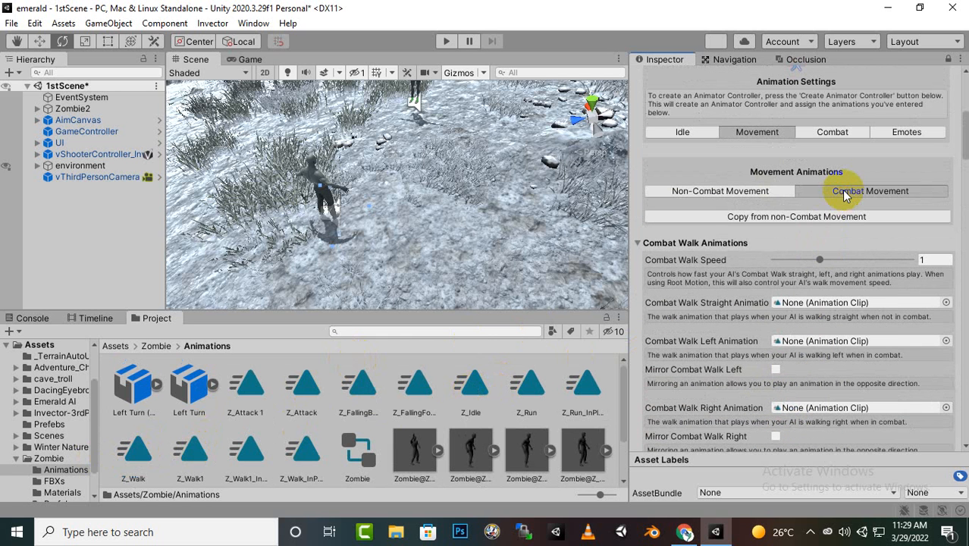
pyautogui.scroll(-3, 674, 271)
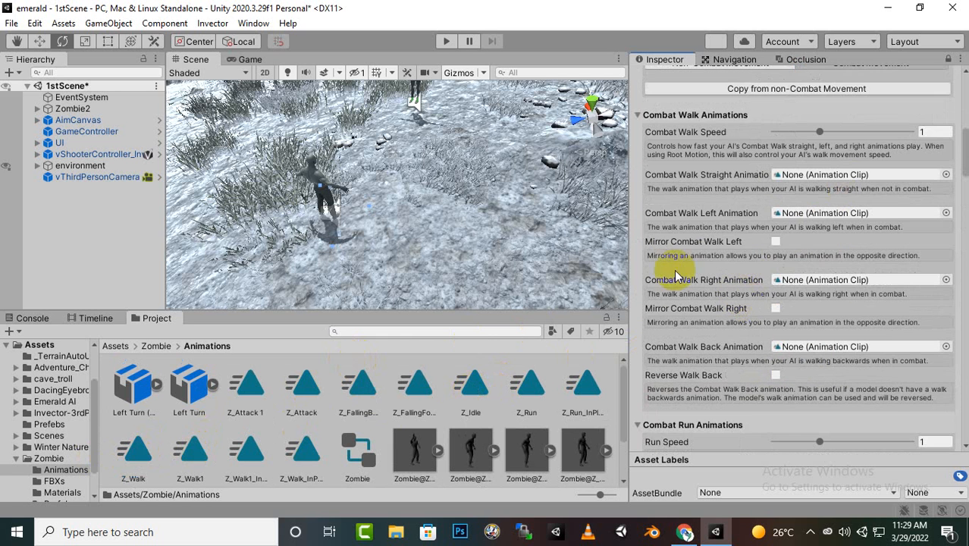
pyautogui.scroll(-6, 692, 261)
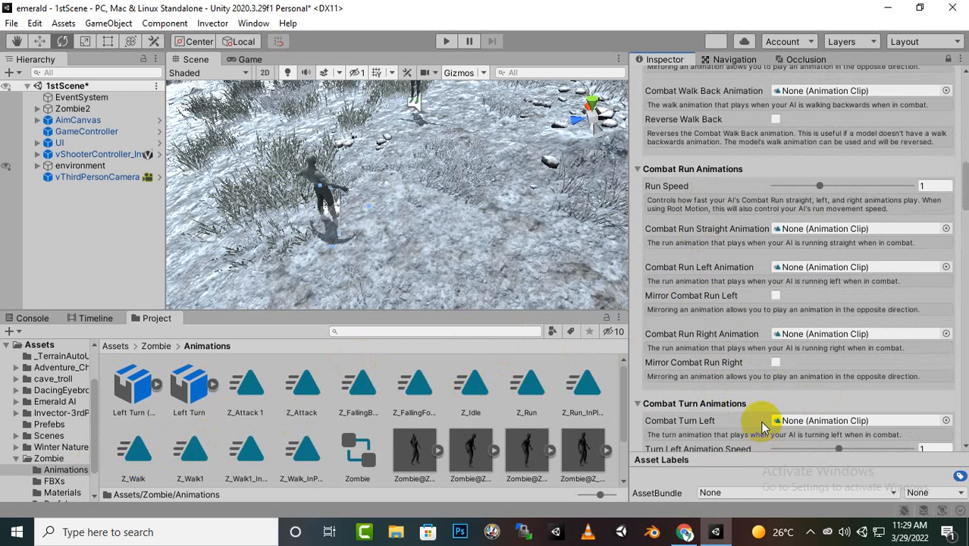
pyautogui.scroll(-3, 763, 426)
pyautogui.scroll(12, 758, 394)
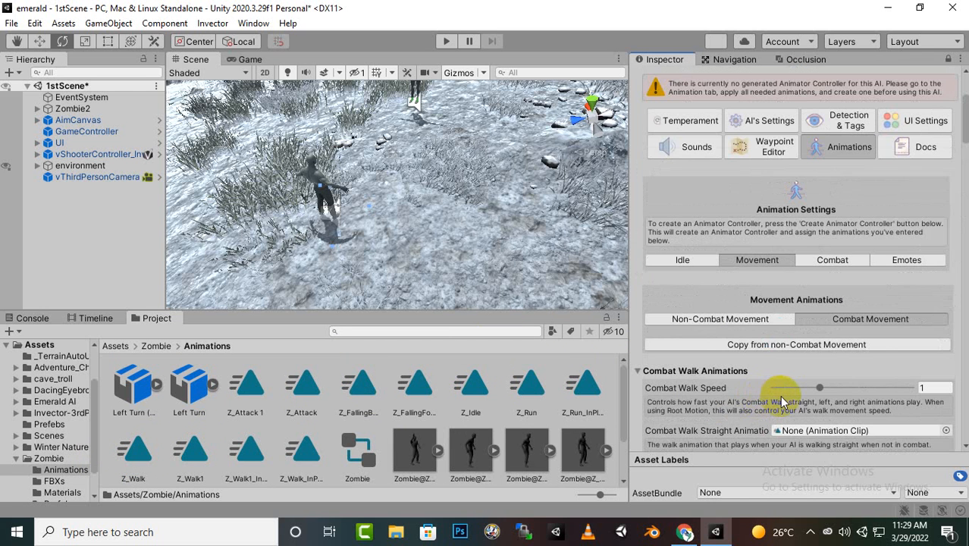
pyautogui.click(749, 349)
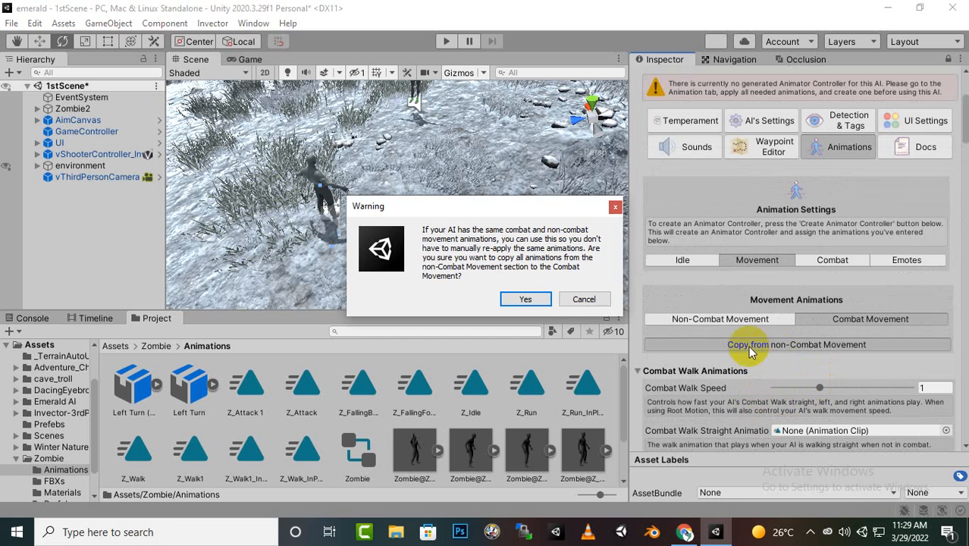
pyautogui.click(511, 303)
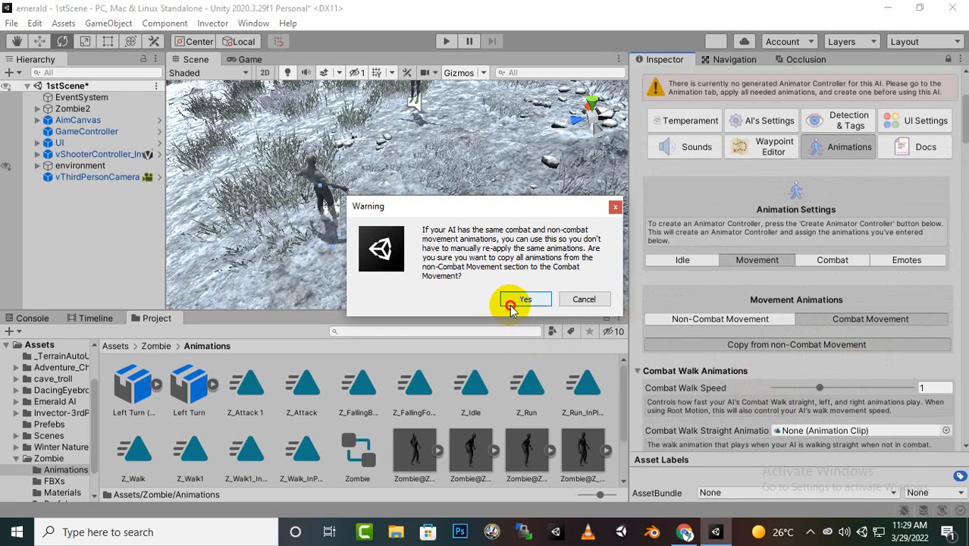
pyautogui.scroll(-3, 829, 359)
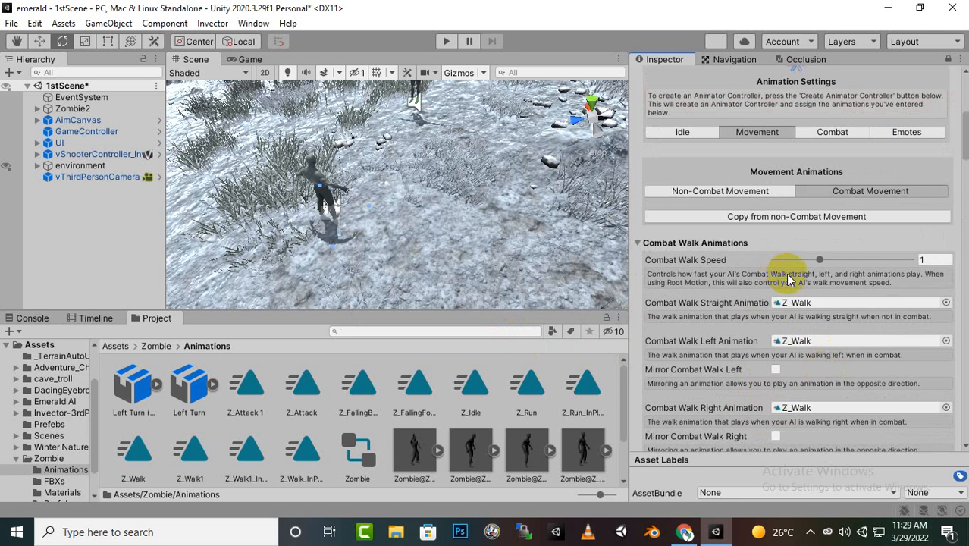
pyautogui.scroll(-10, 788, 281)
pyautogui.scroll(-6, 781, 332)
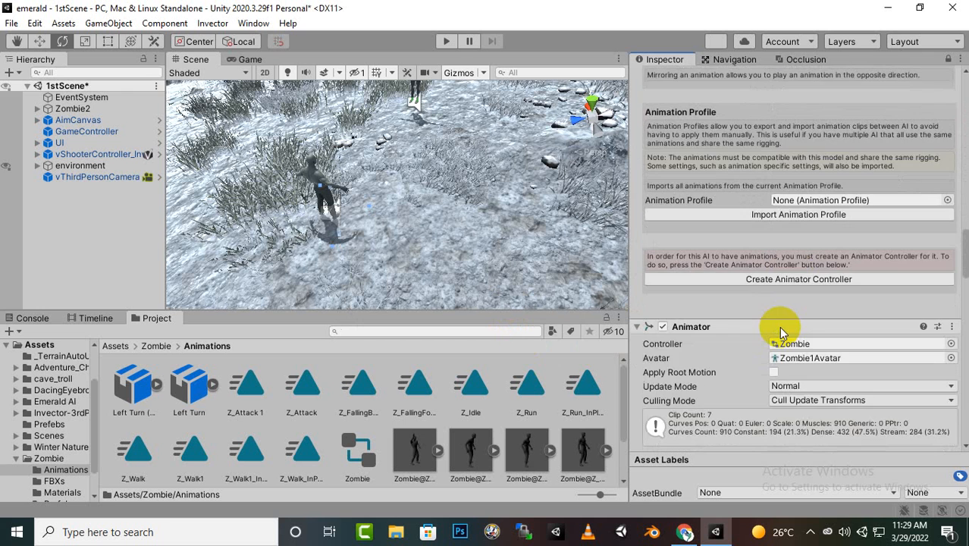
# - Assign the Z_Attack clip to the Attack Animations slot in Zombie2's combat animation settings
pyautogui.scroll(20, 778, 326)
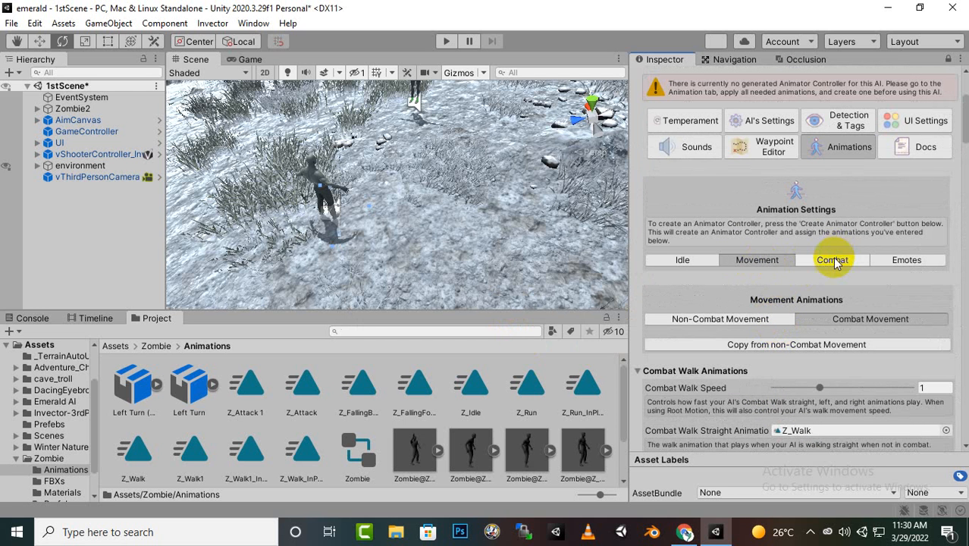
pyautogui.click(834, 261)
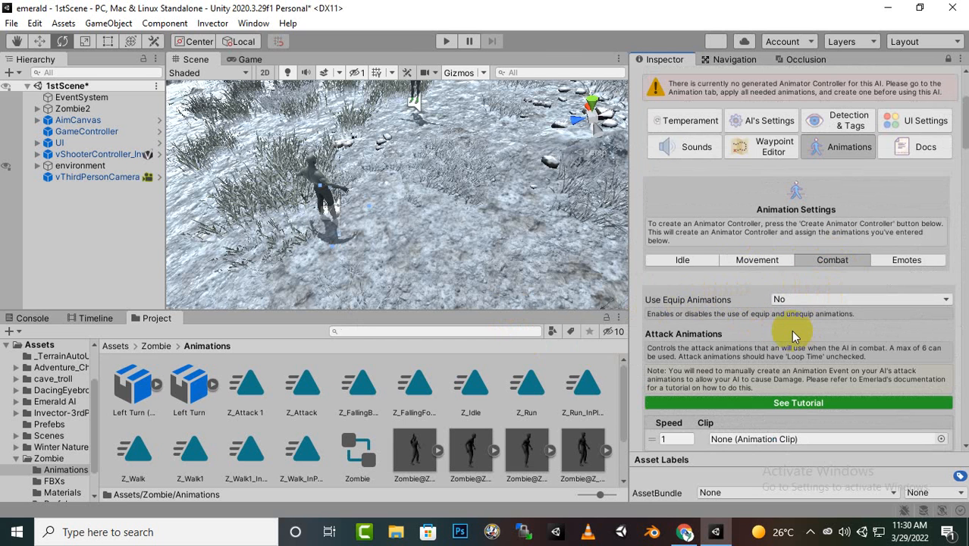
pyautogui.scroll(-3, 788, 332)
pyautogui.scroll(-2, 730, 326)
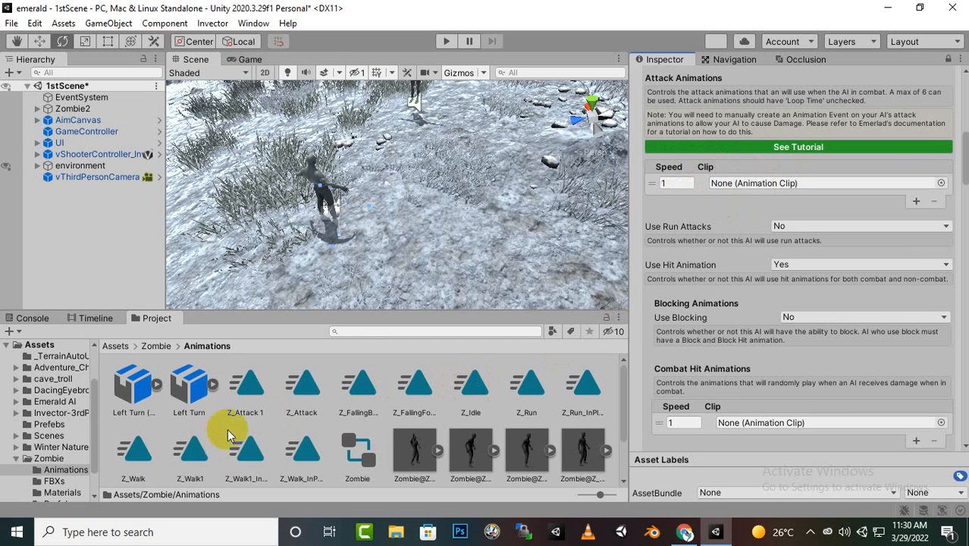
pyautogui.click(301, 391)
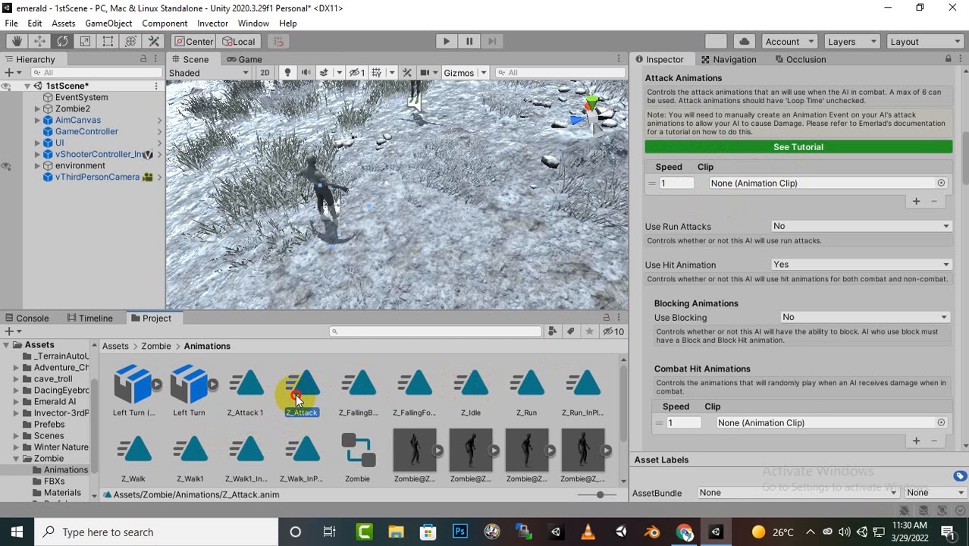
pyautogui.moveTo(299, 395); pyautogui.dragTo(784, 189)
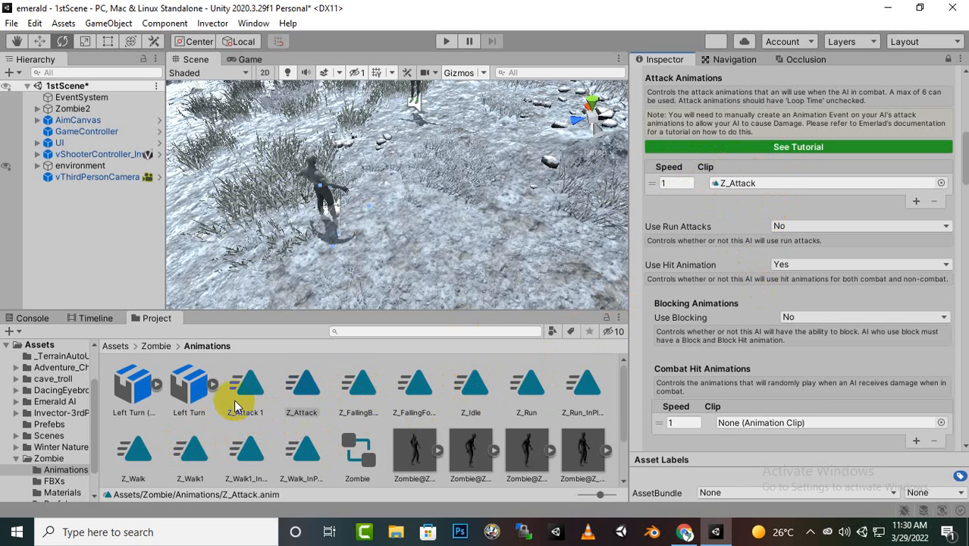
# - Assign the Z_Attack clip to the Hit Animations and Combat Hit Animations slots
pyautogui.click(250, 388)
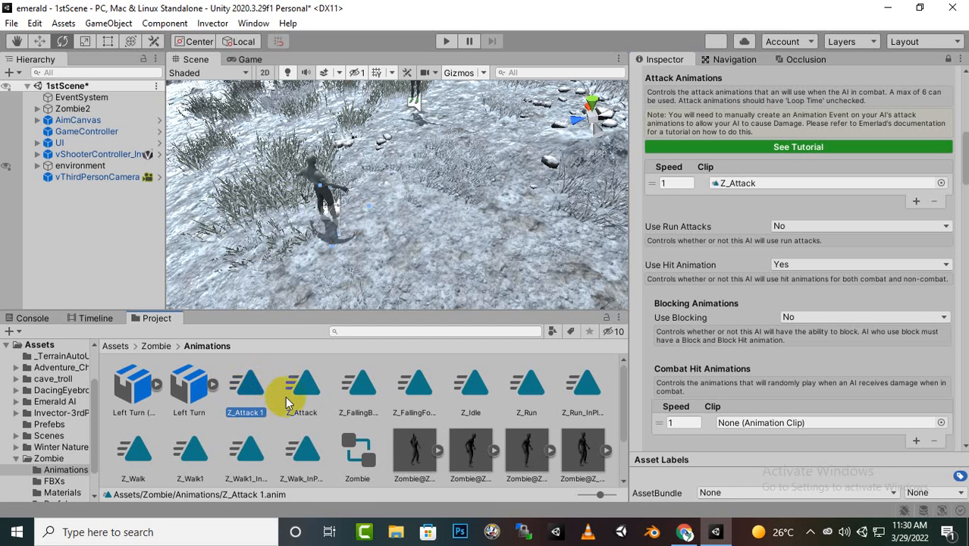
pyautogui.click(304, 422)
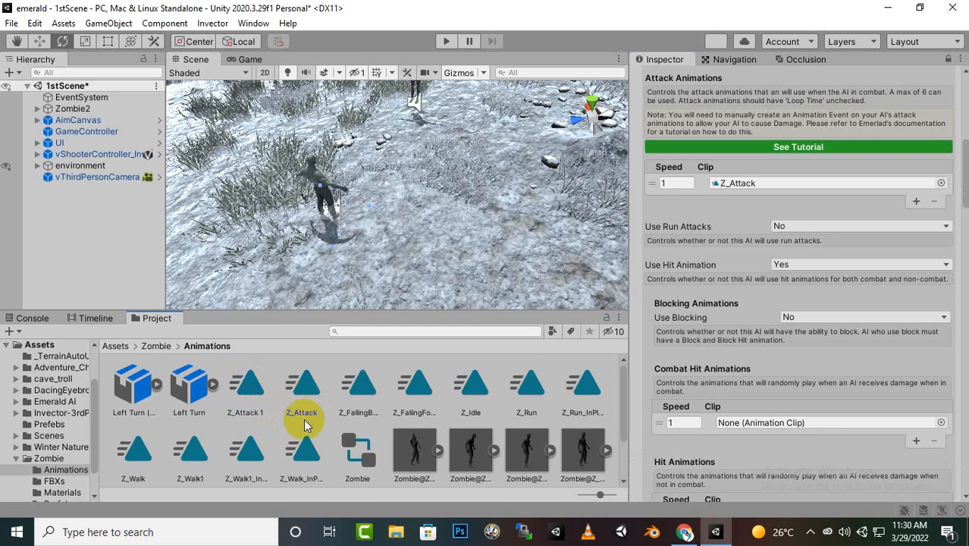
pyautogui.scroll(-5, 937, 325)
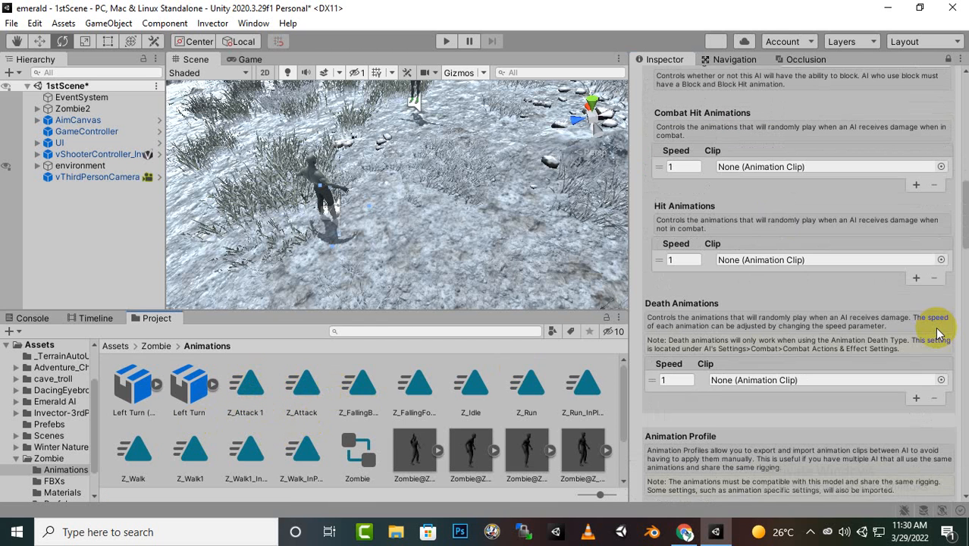
pyautogui.moveTo(302, 391); pyautogui.dragTo(762, 260)
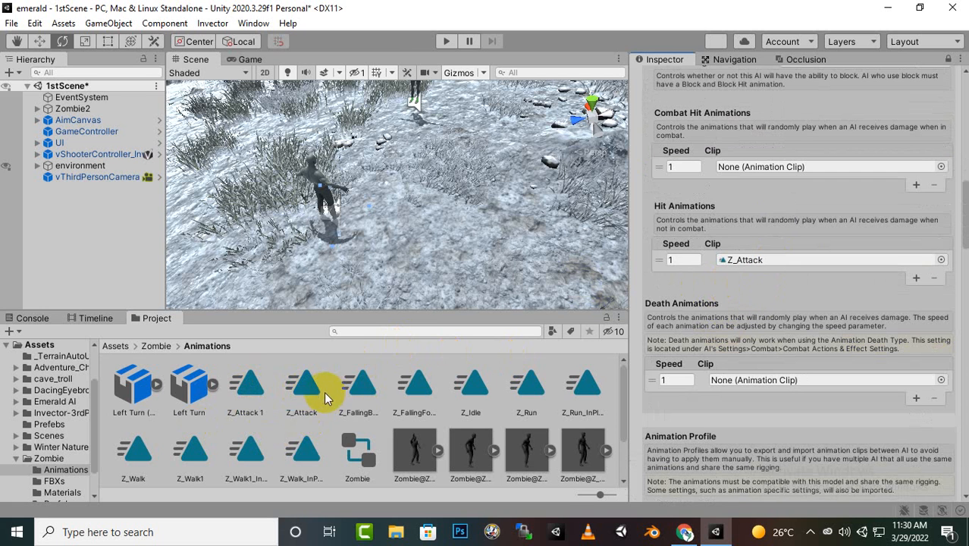
pyautogui.moveTo(324, 391); pyautogui.dragTo(775, 171)
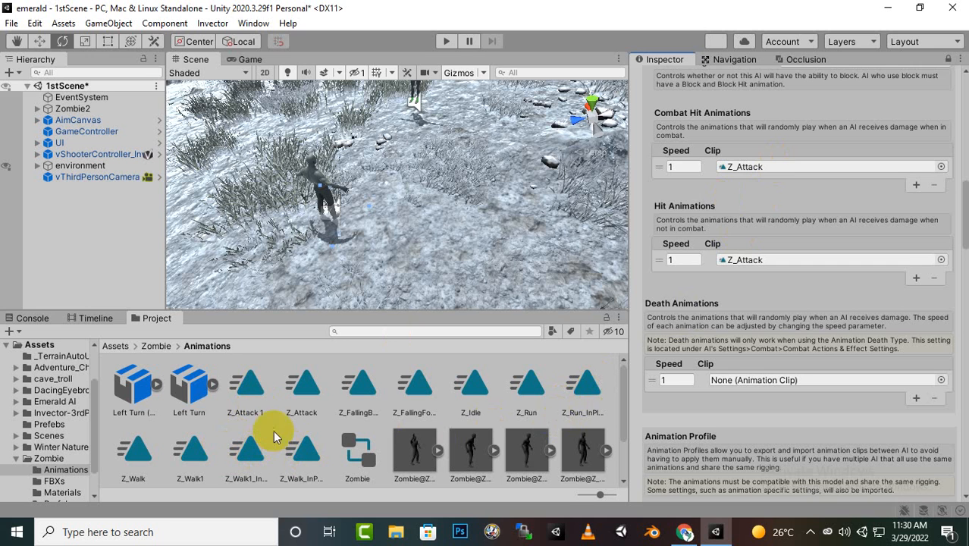
# - Assign Z_FallingBack to the Combat Hit and Hit Animations slots and Z_FallingForward to the Death Animations slot
pyautogui.click(363, 388)
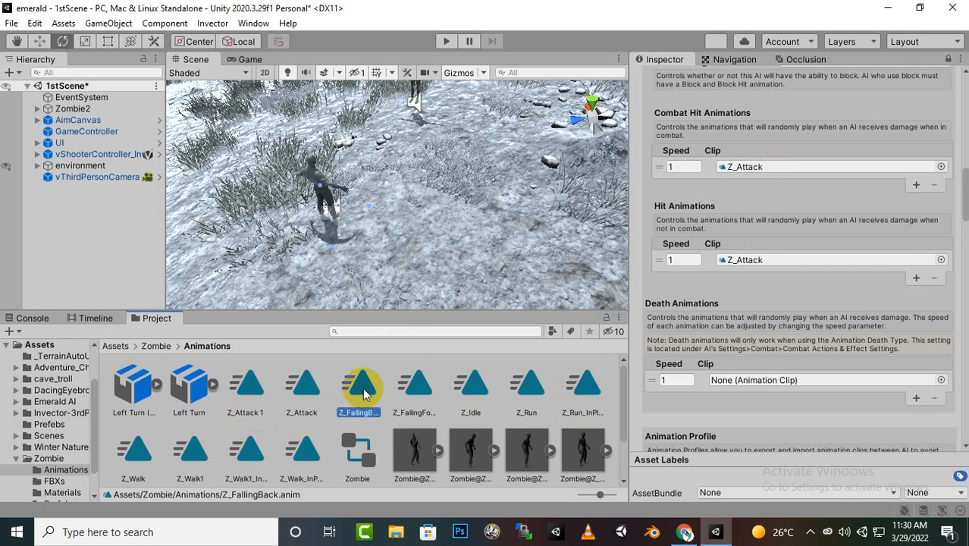
pyautogui.click(413, 385)
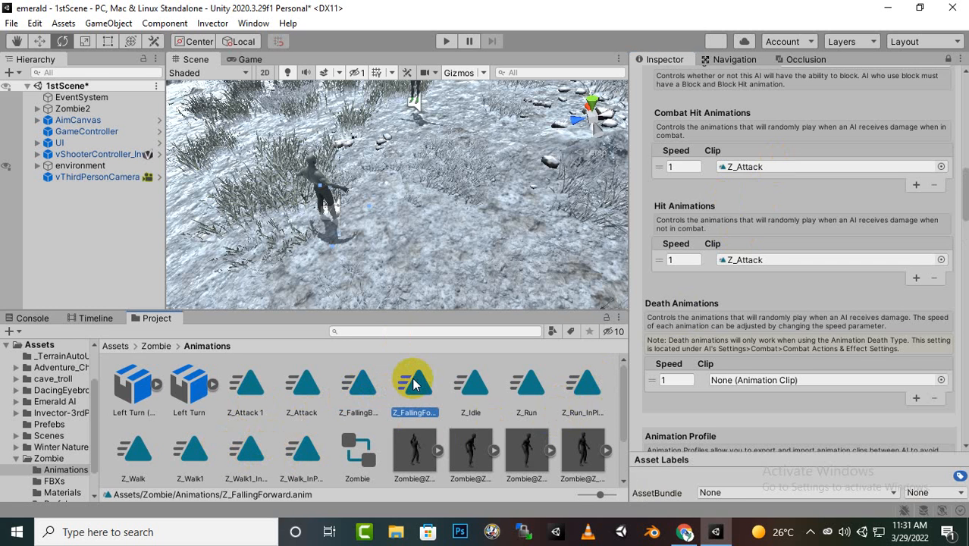
pyautogui.moveTo(355, 385); pyautogui.dragTo(772, 163)
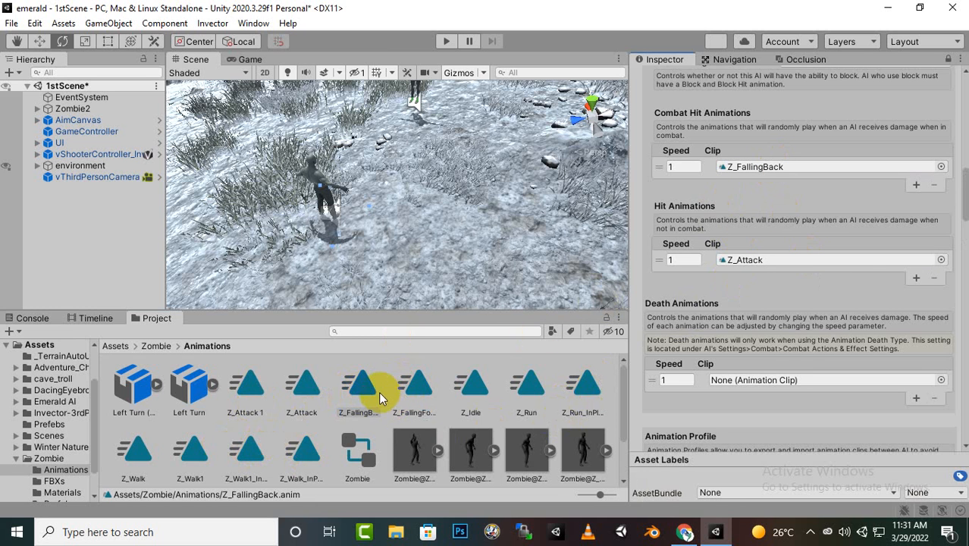
pyautogui.moveTo(378, 397); pyautogui.dragTo(743, 270)
pyautogui.moveTo(416, 392); pyautogui.dragTo(750, 383)
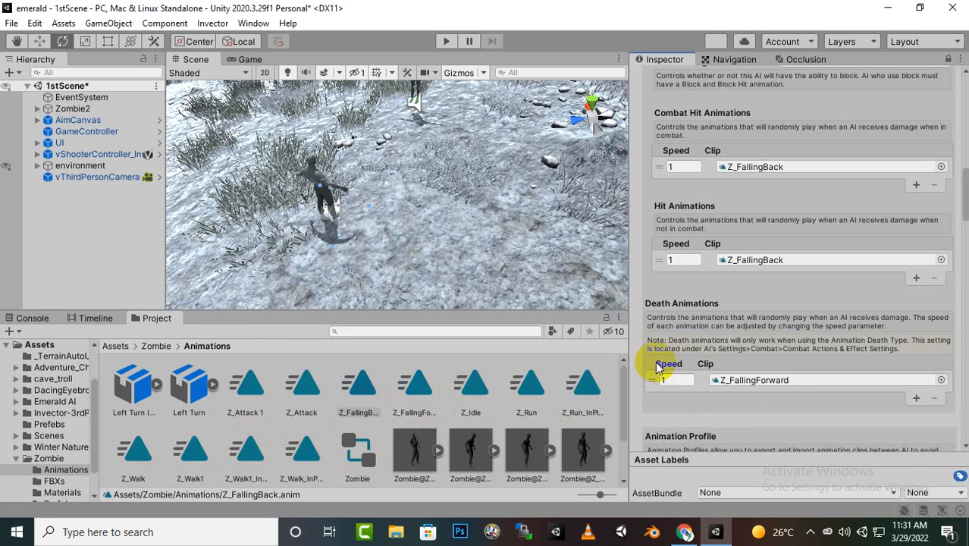
# - Add an entry to the Emote Animations list and assign the Z_Run_InPlace clip to it
pyautogui.scroll(-6, 713, 395)
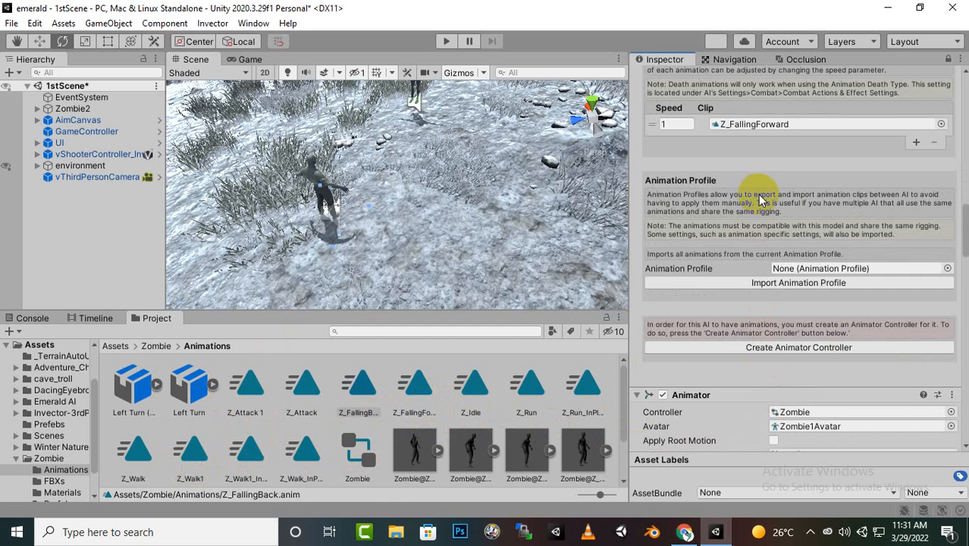
pyautogui.scroll(5, 762, 199)
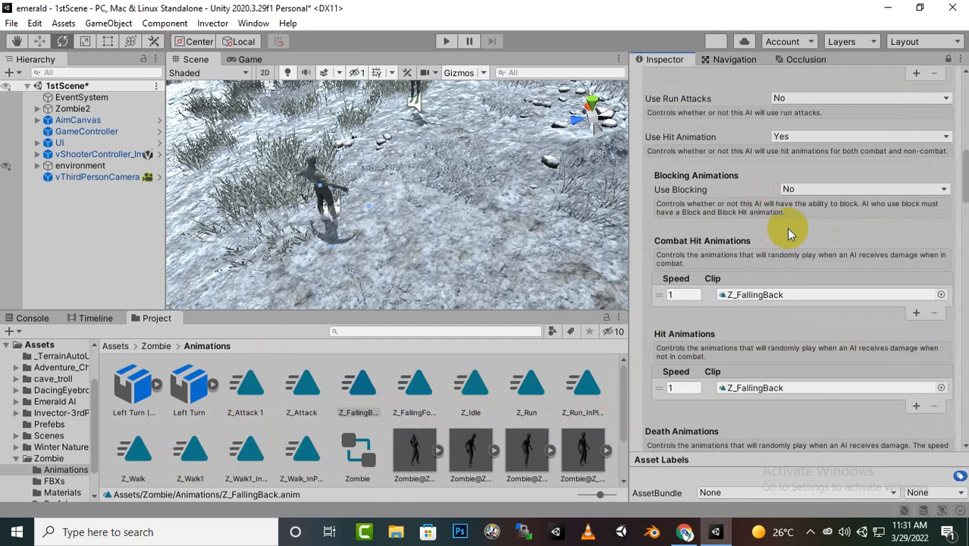
pyautogui.scroll(3, 806, 385)
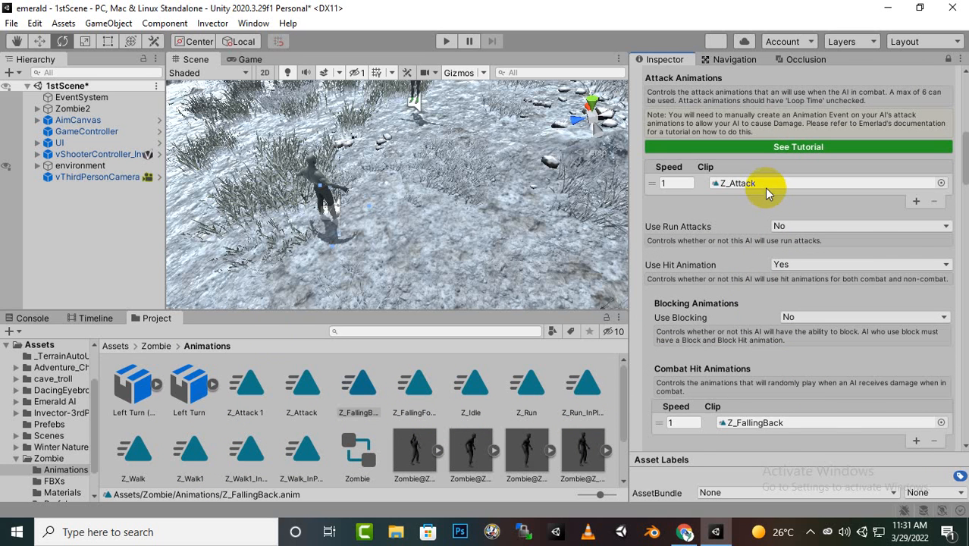
pyautogui.scroll(3, 727, 110)
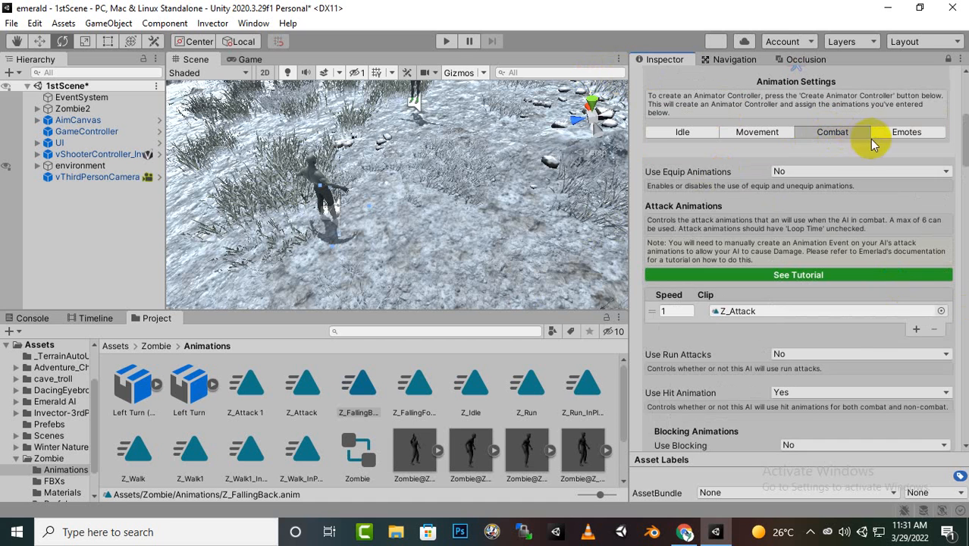
pyautogui.click(901, 134)
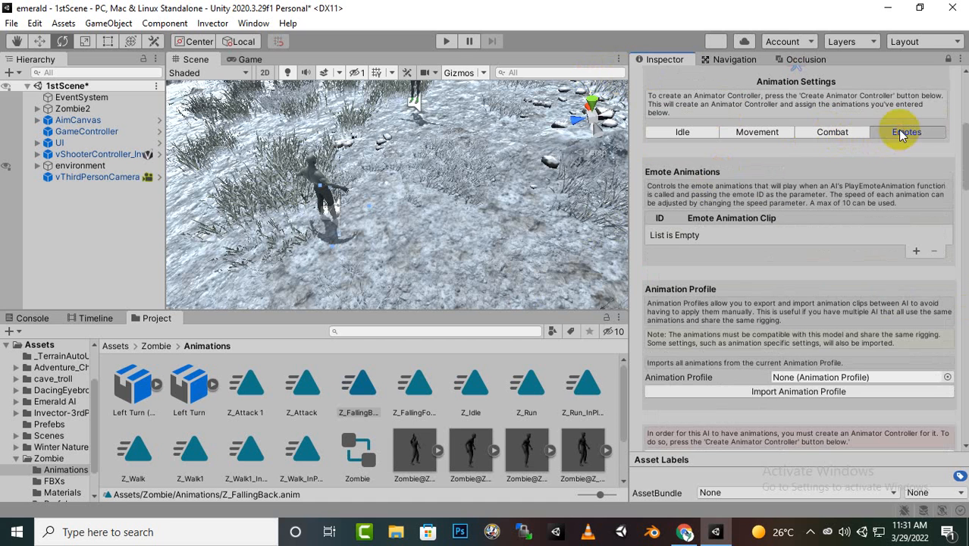
pyautogui.click(917, 251)
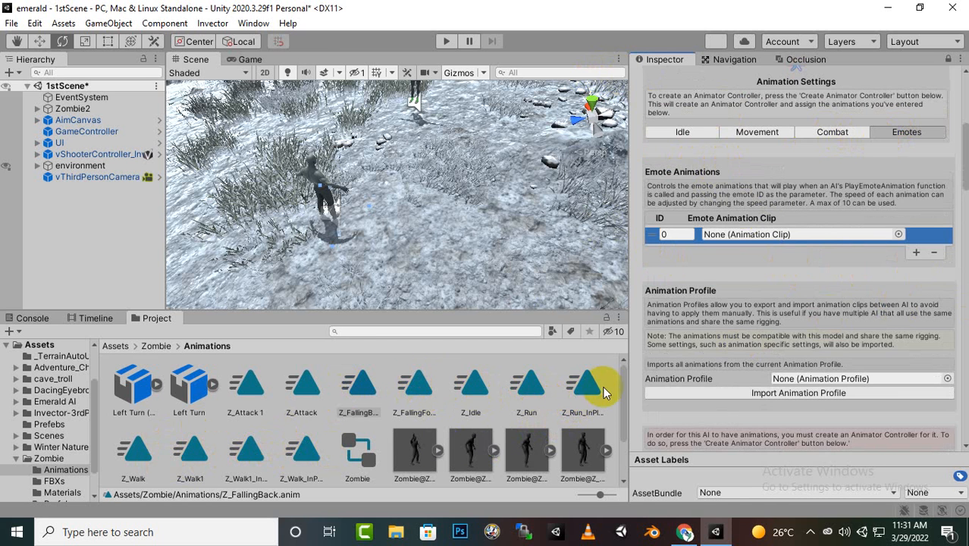
pyautogui.moveTo(603, 386); pyautogui.dragTo(781, 236)
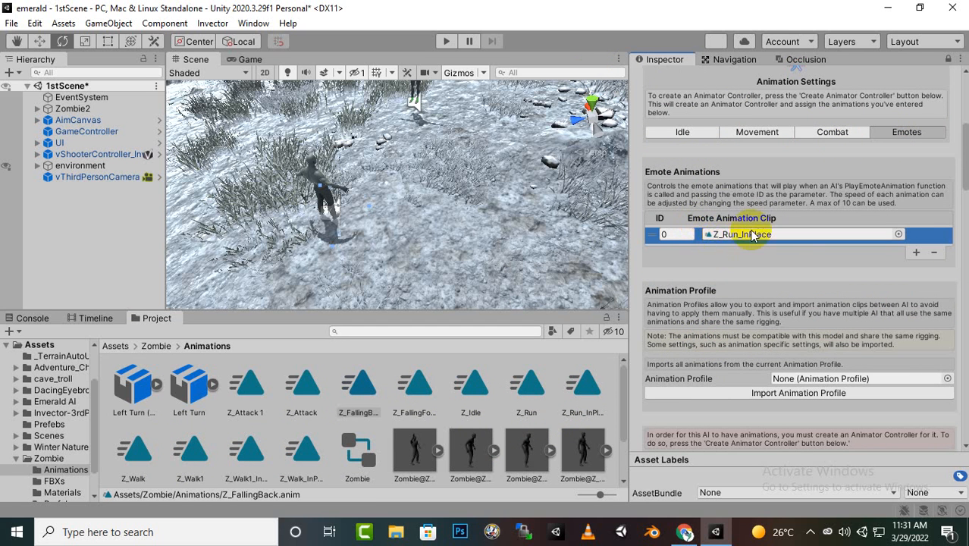
pyautogui.scroll(-4, 768, 303)
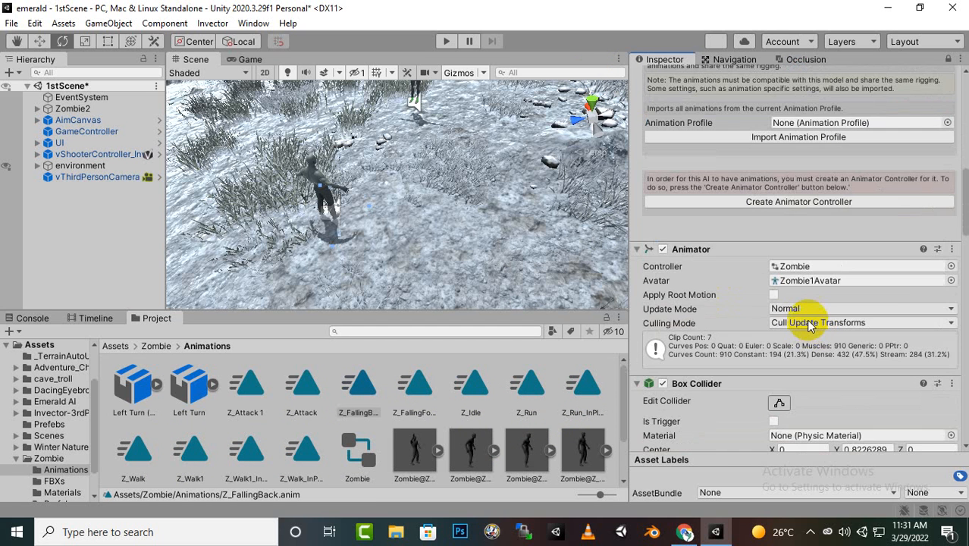
pyautogui.scroll(6, 807, 323)
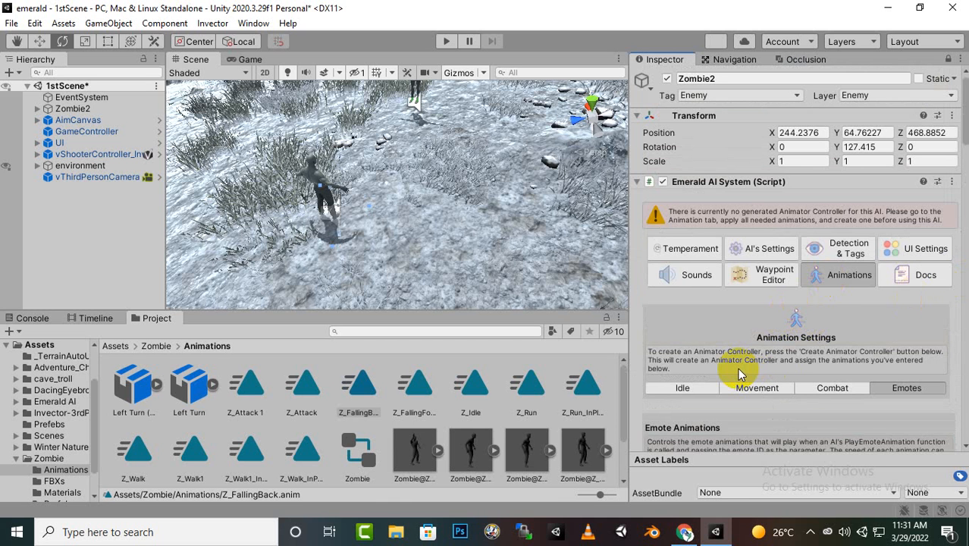
pyautogui.scroll(-6, 880, 302)
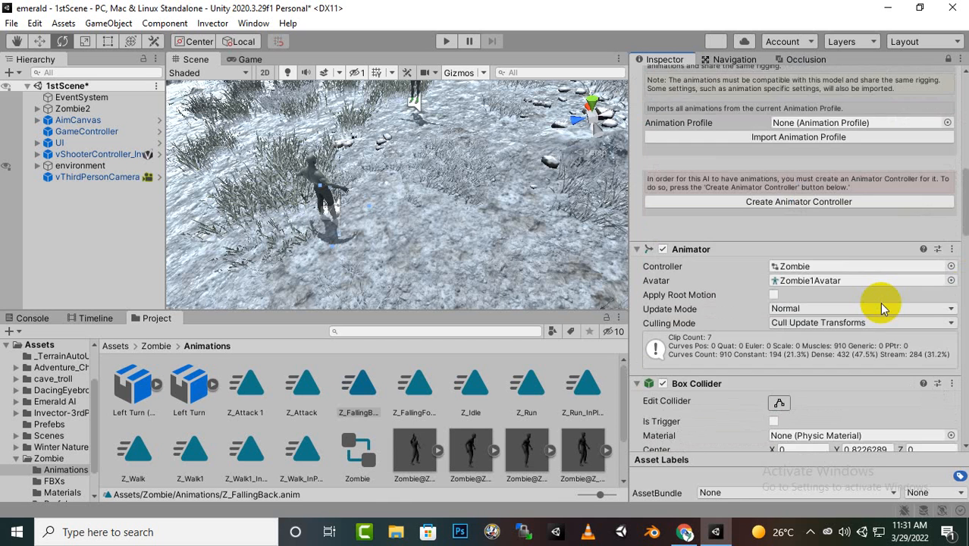
pyautogui.scroll(6, 879, 301)
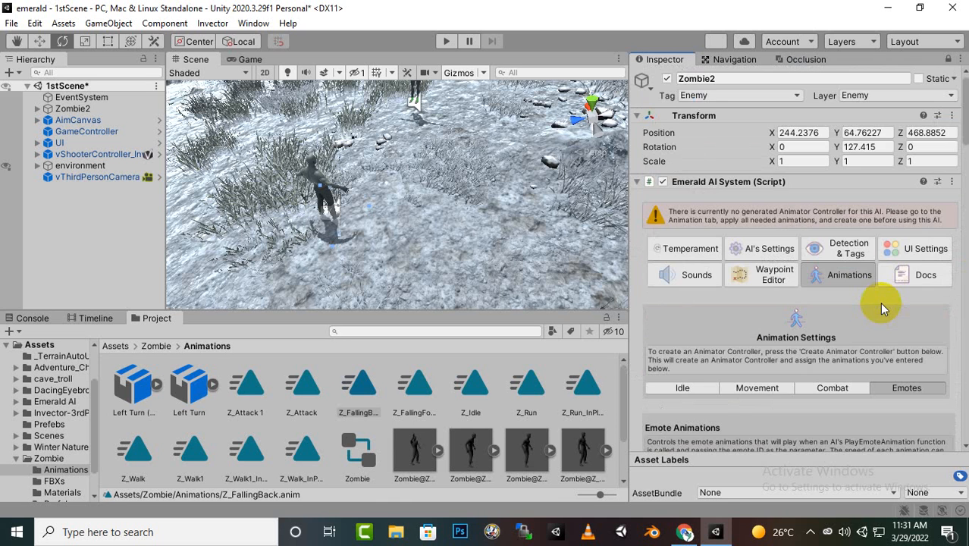
pyautogui.click(673, 276)
pyautogui.click(847, 277)
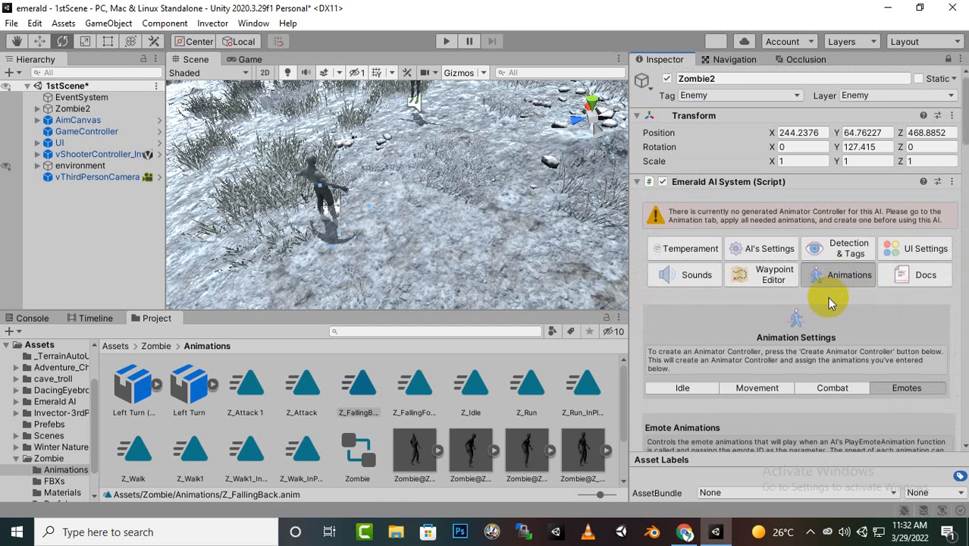
# - Start creating the AI's Animator Controller and make a new Animators folder inside Assets as its save location
pyautogui.scroll(-3, 800, 337)
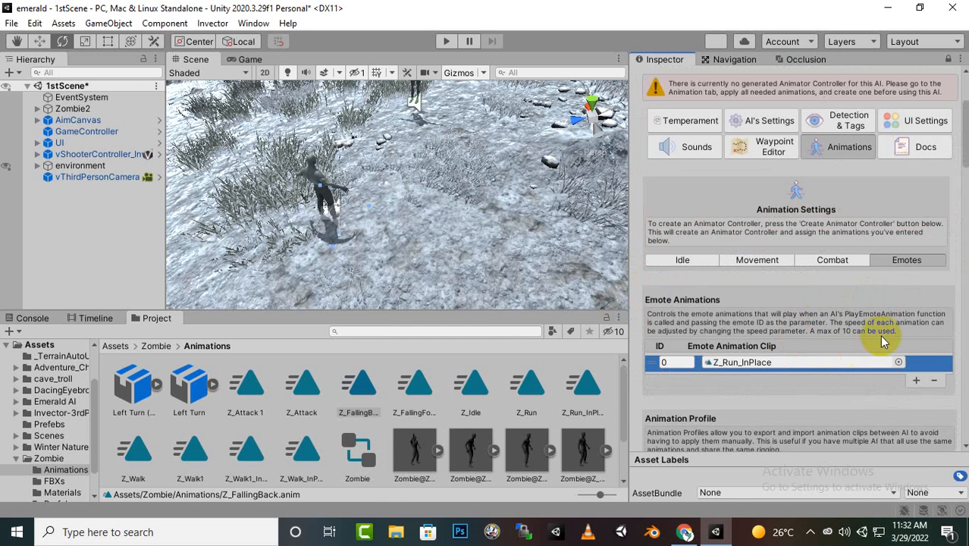
pyautogui.scroll(-3, 833, 331)
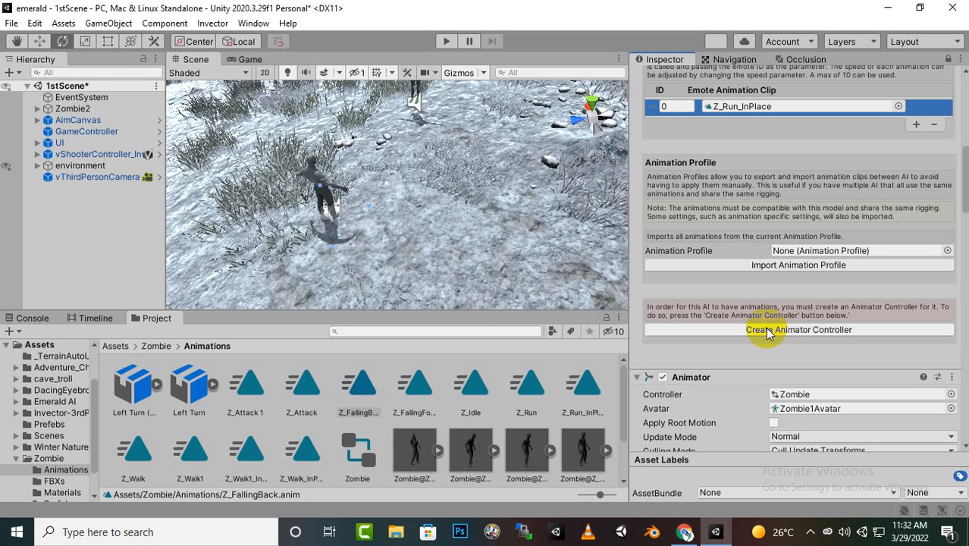
pyautogui.click(766, 331)
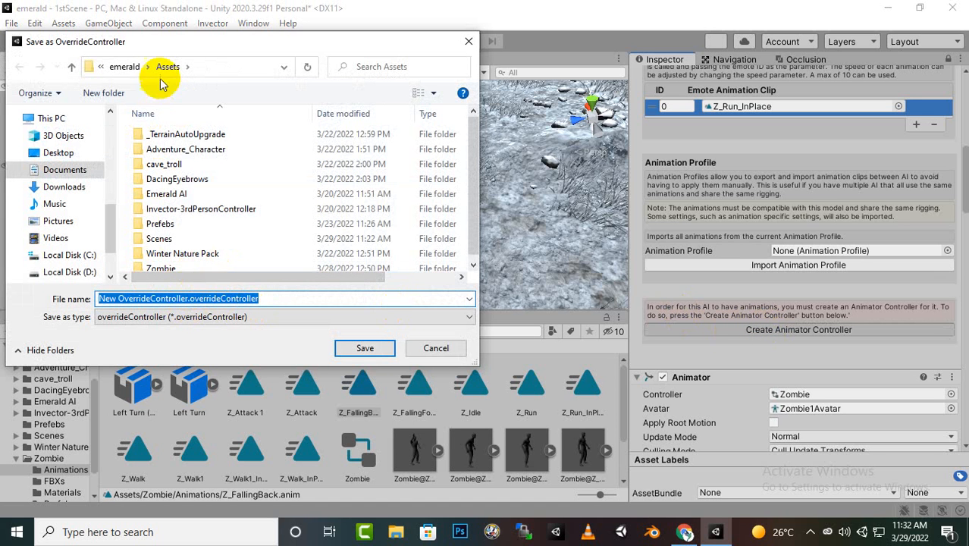
pyautogui.scroll(-1, 288, 243)
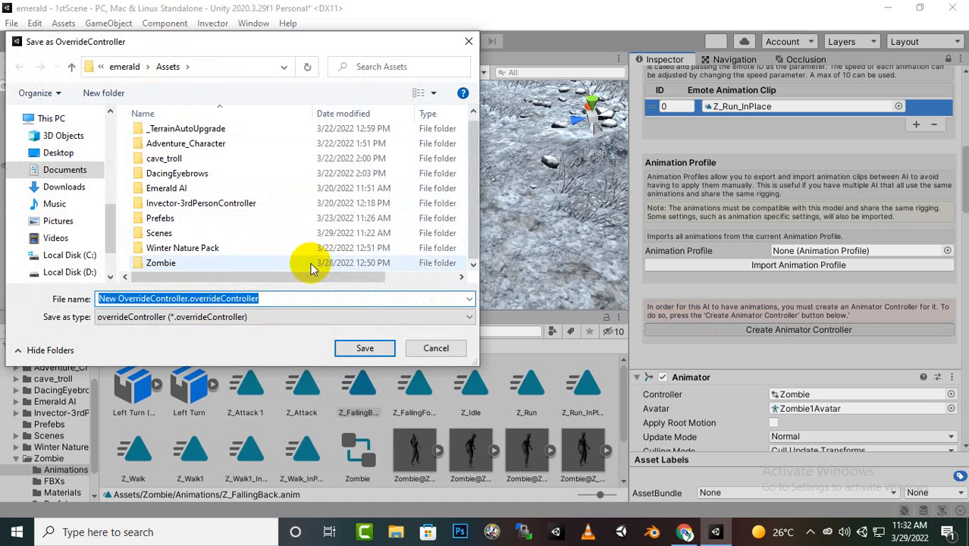
pyautogui.rightClick(260, 262)
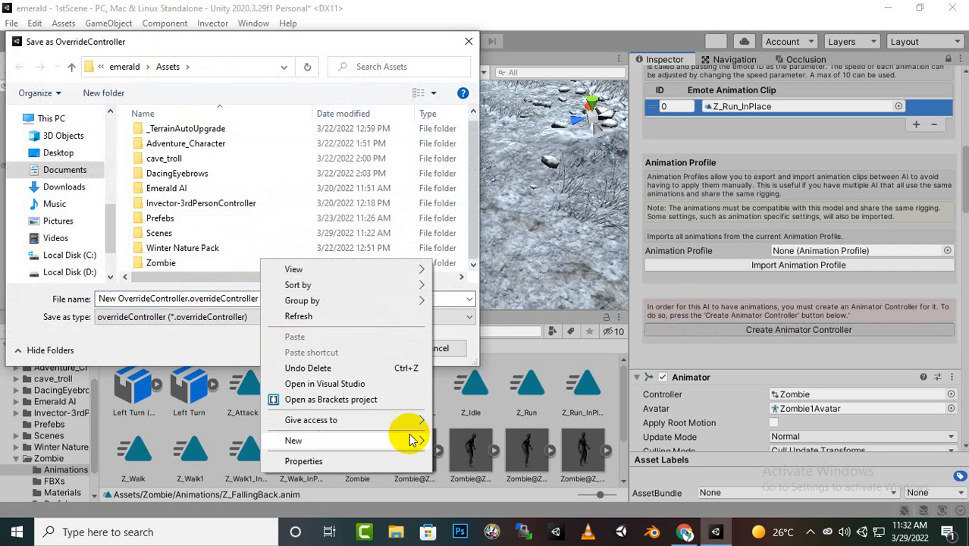
pyautogui.moveTo(410, 440)
pyautogui.click(478, 234)
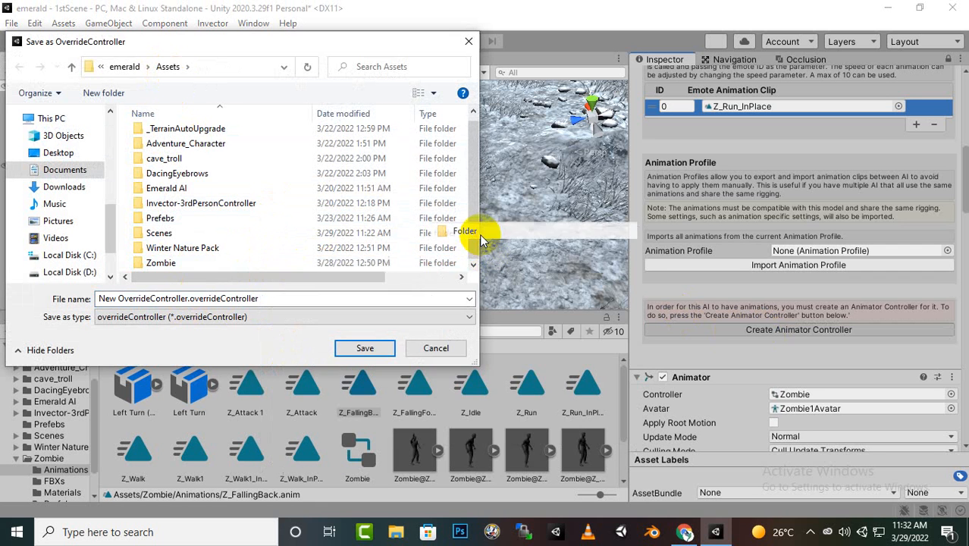
pyautogui.write('A')
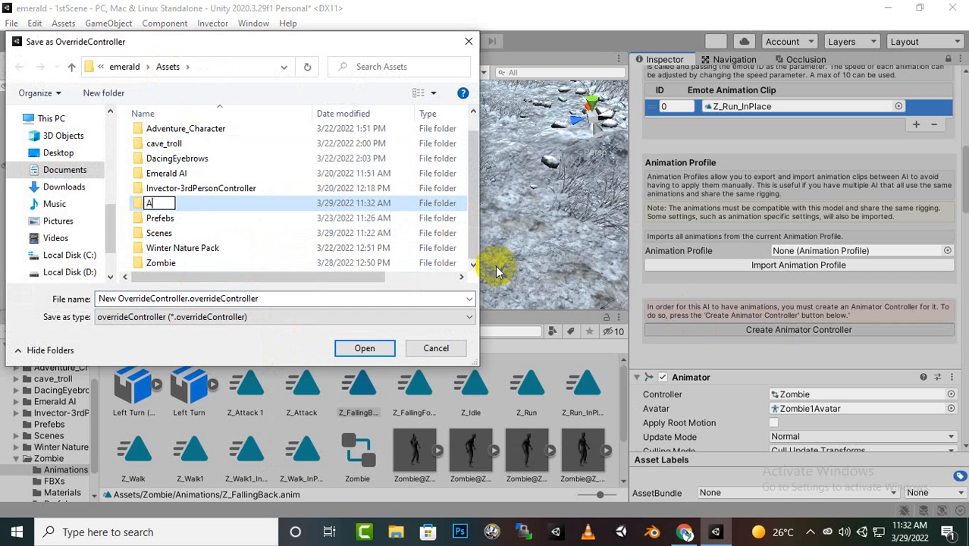
pyautogui.write('nimators')
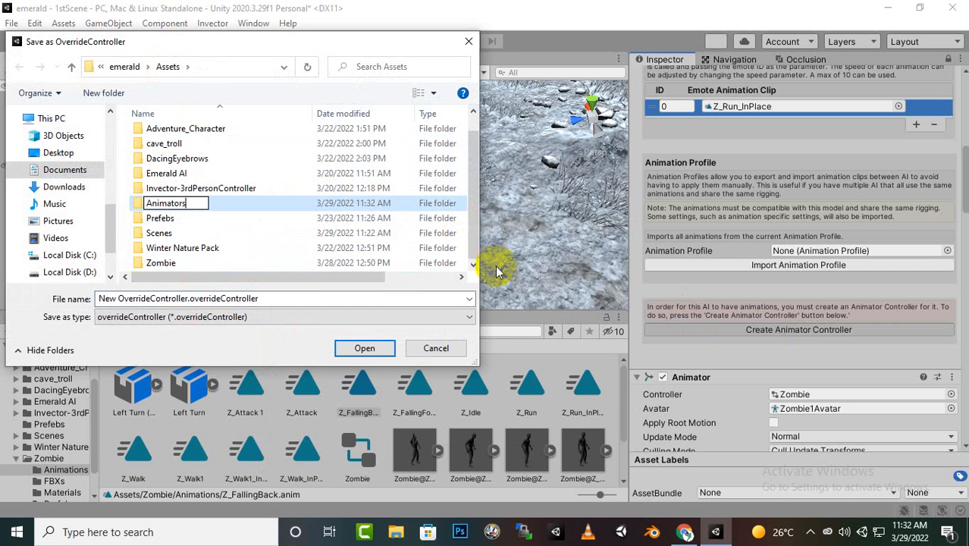
pyautogui.press('Return')
pyautogui.press('Return')
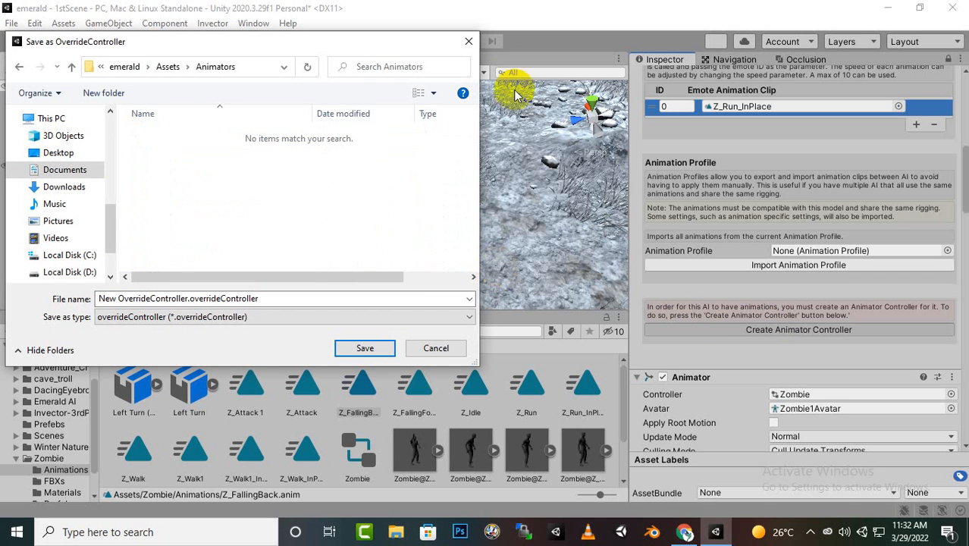
# - Save the new override controller as zombieoverrideController in the Animators folder
pyautogui.click(115, 298)
pyautogui.moveTo(126, 298); pyautogui.dragTo(54, 311)
pyautogui.write('zomb')
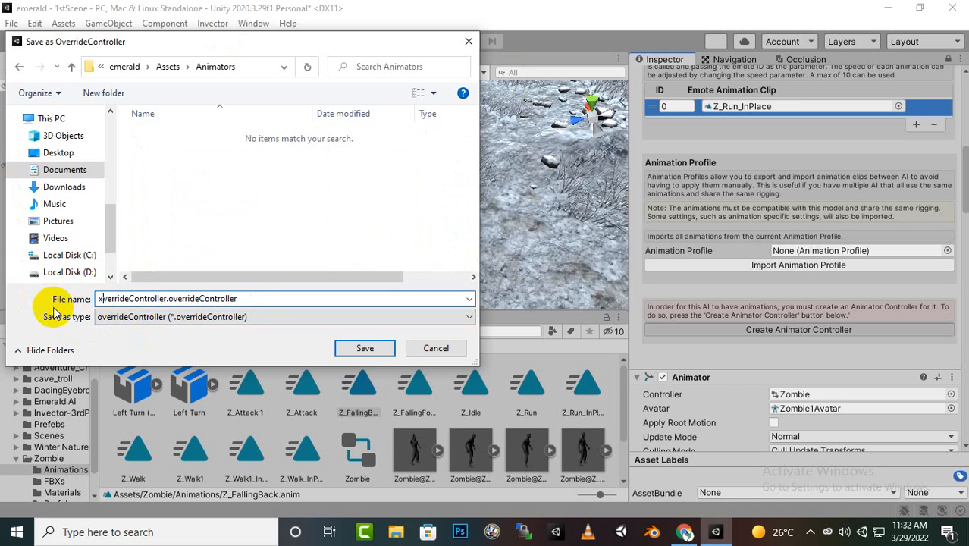
pyautogui.write('ie')
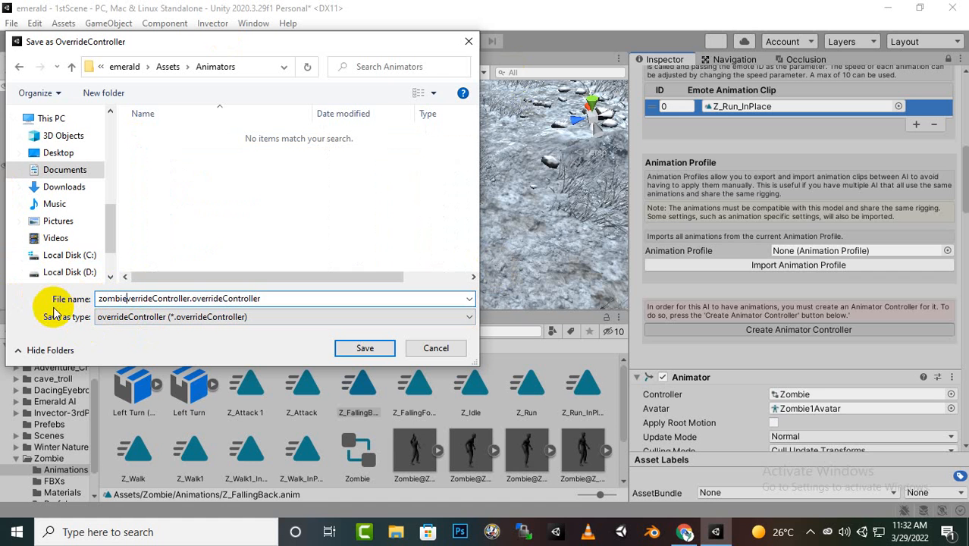
pyautogui.write('o')
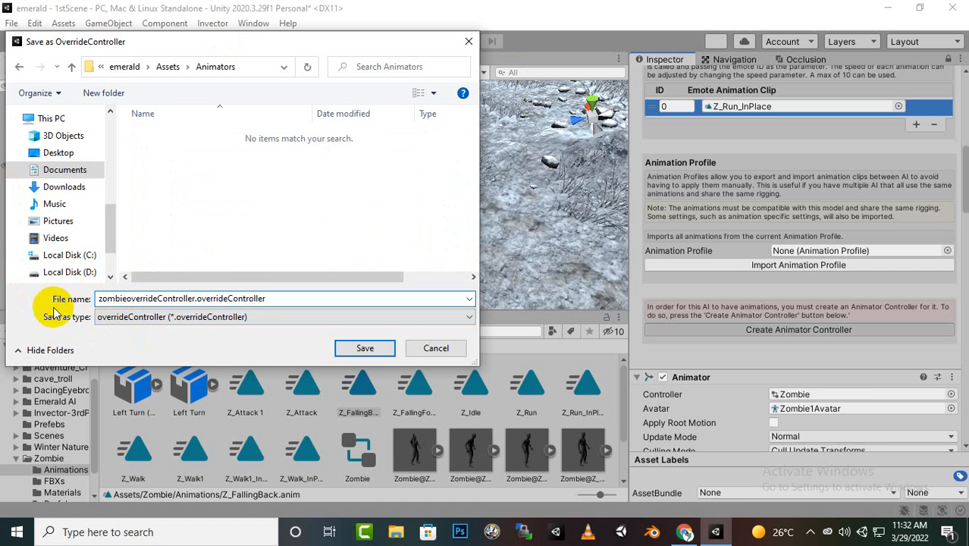
pyautogui.click(366, 348)
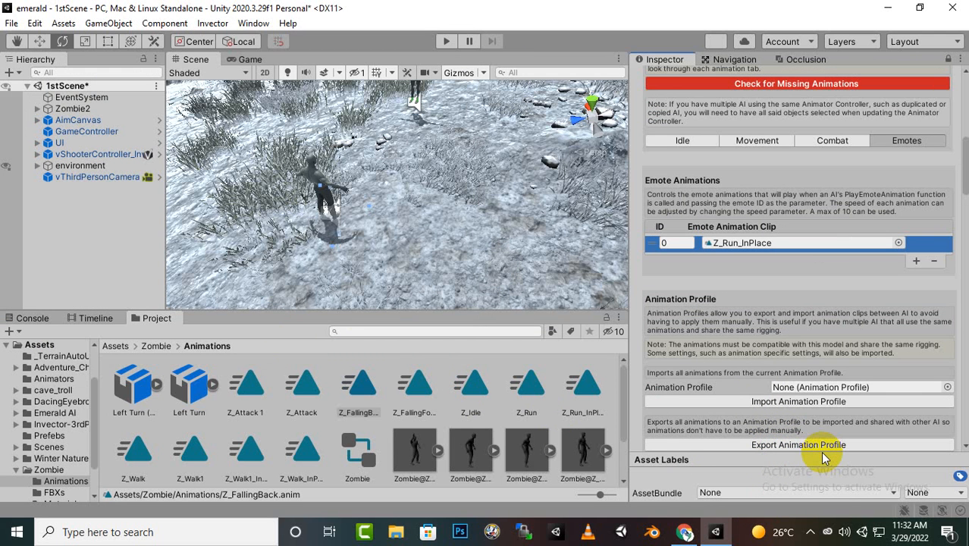
# - Assign Zombie2's Z_Head object as the Head Transform in the AI's detection options
pyautogui.scroll(8, 686, 285)
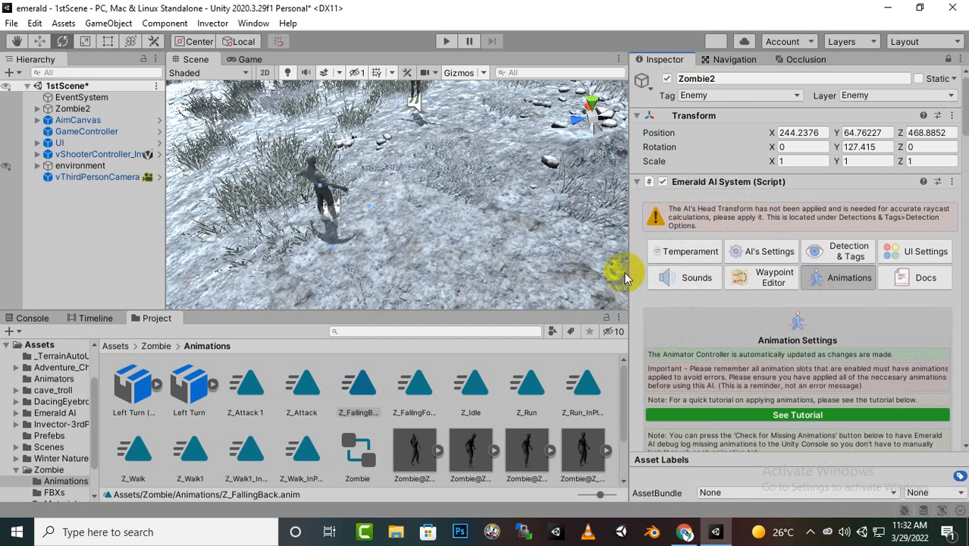
pyautogui.click(836, 262)
pyautogui.scroll(-3, 711, 322)
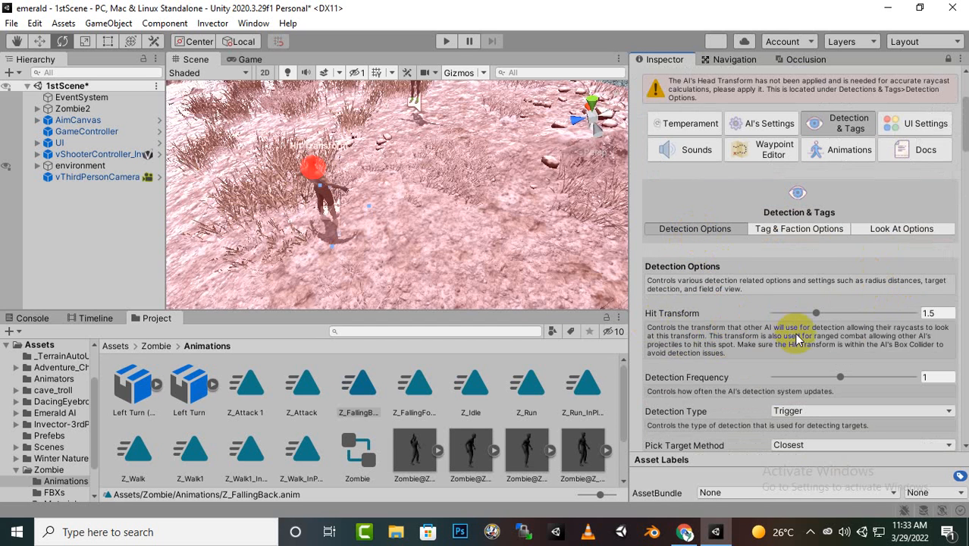
pyautogui.scroll(-3, 808, 372)
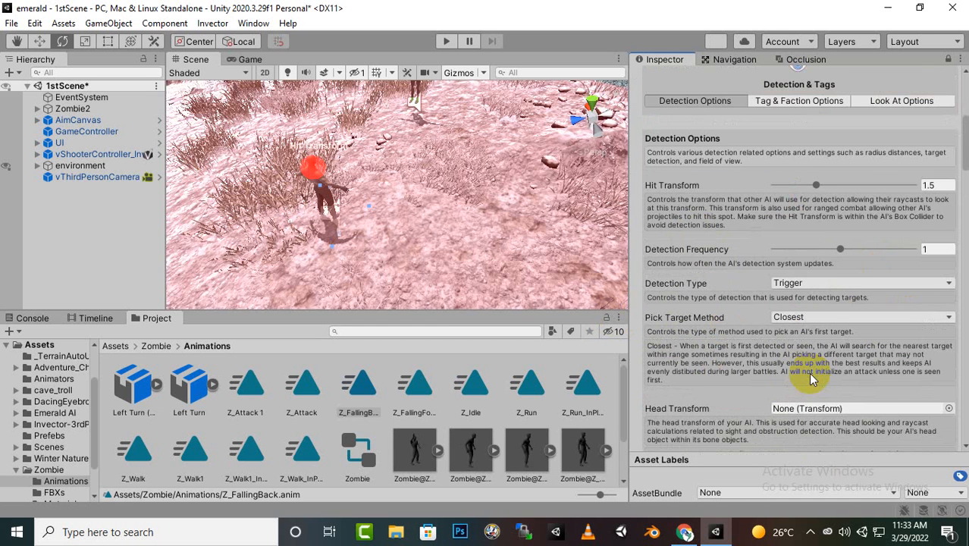
pyautogui.scroll(-3, 804, 362)
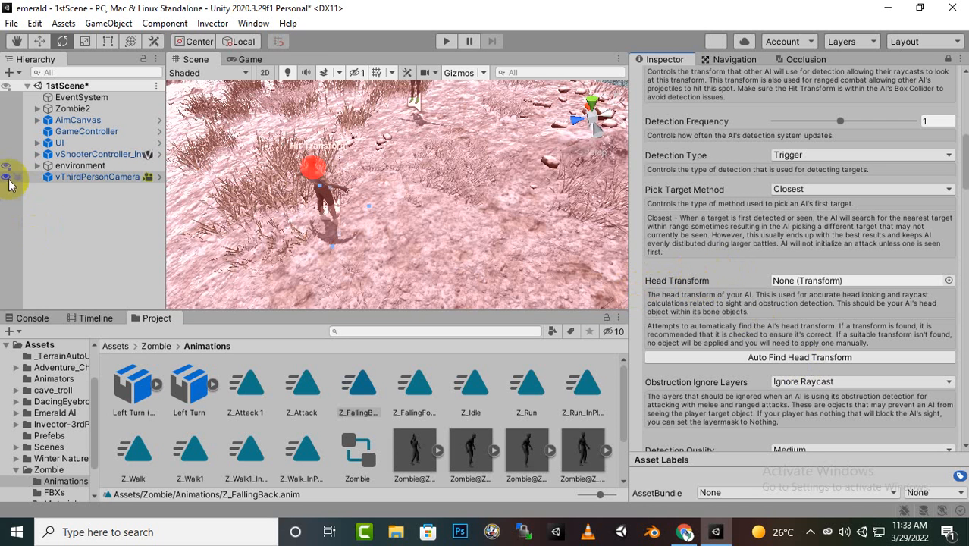
pyautogui.click(38, 109)
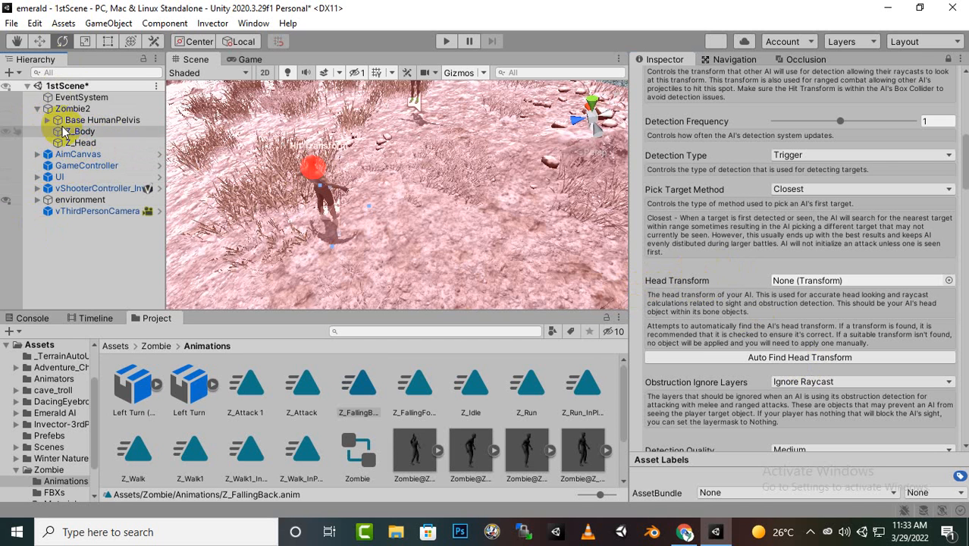
pyautogui.moveTo(81, 144); pyautogui.dragTo(803, 237)
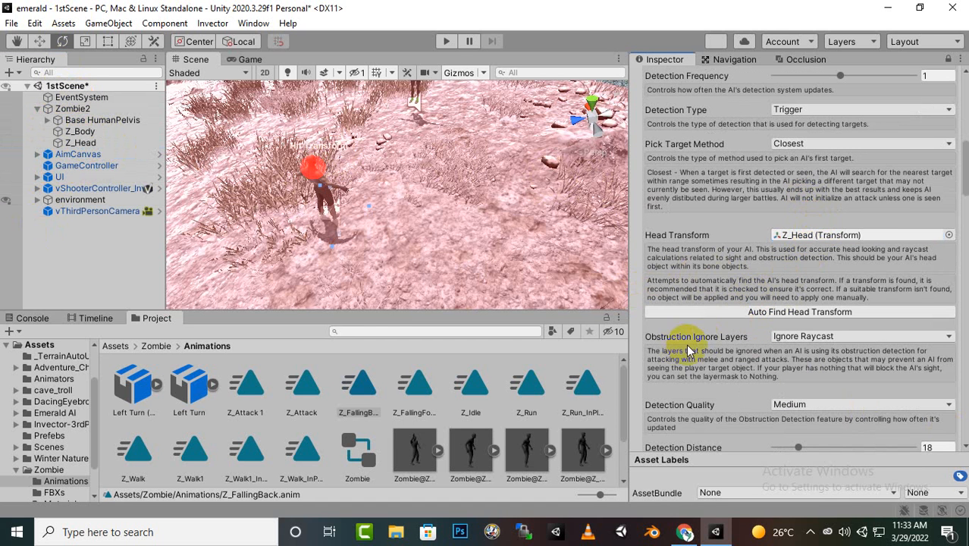
# - Set the Emerald Unity Tag to Enemy in the AI's tag options
pyautogui.scroll(10, 792, 326)
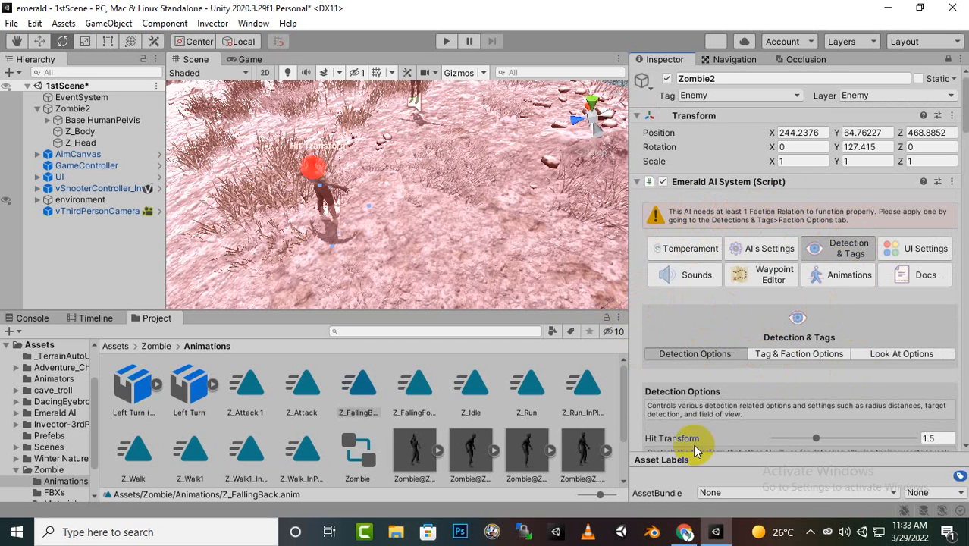
pyautogui.click(780, 356)
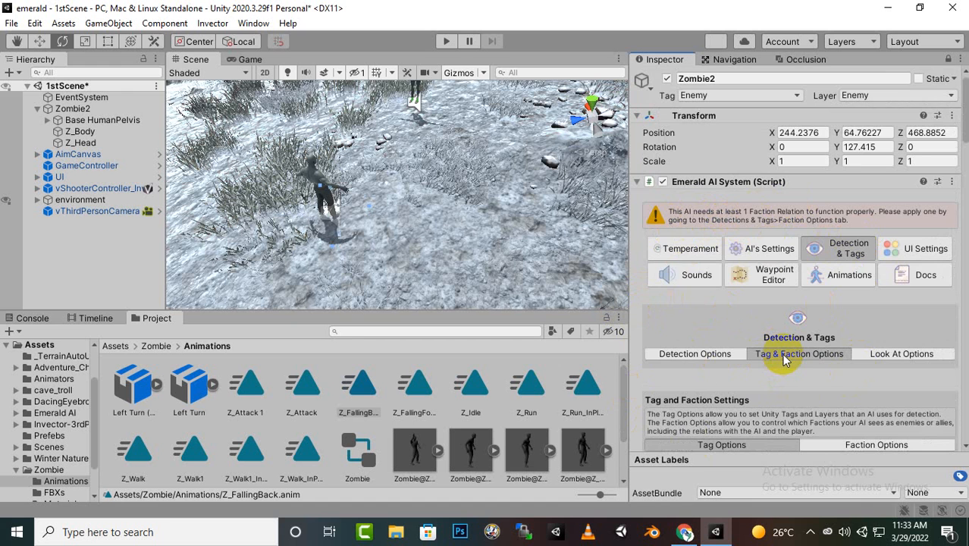
pyautogui.scroll(-3, 811, 397)
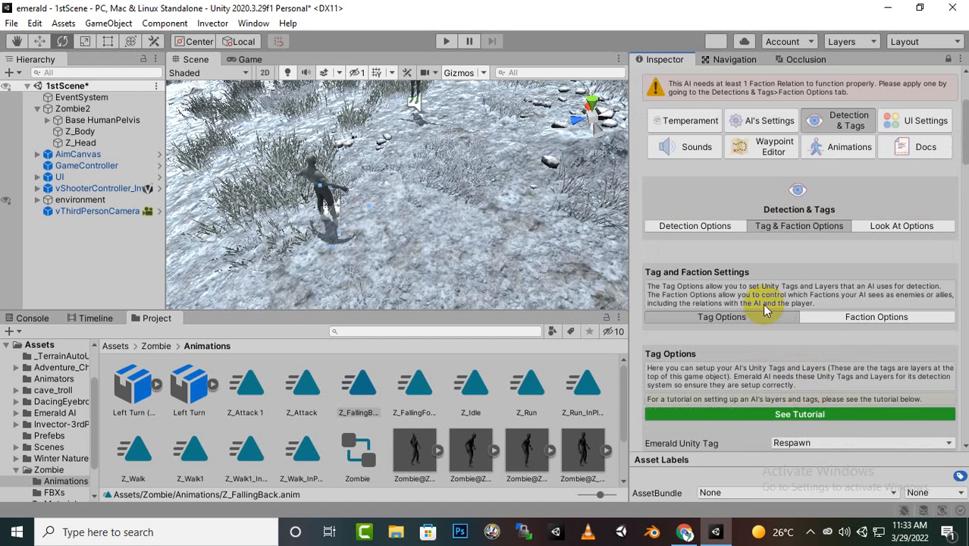
pyautogui.scroll(-3, 791, 314)
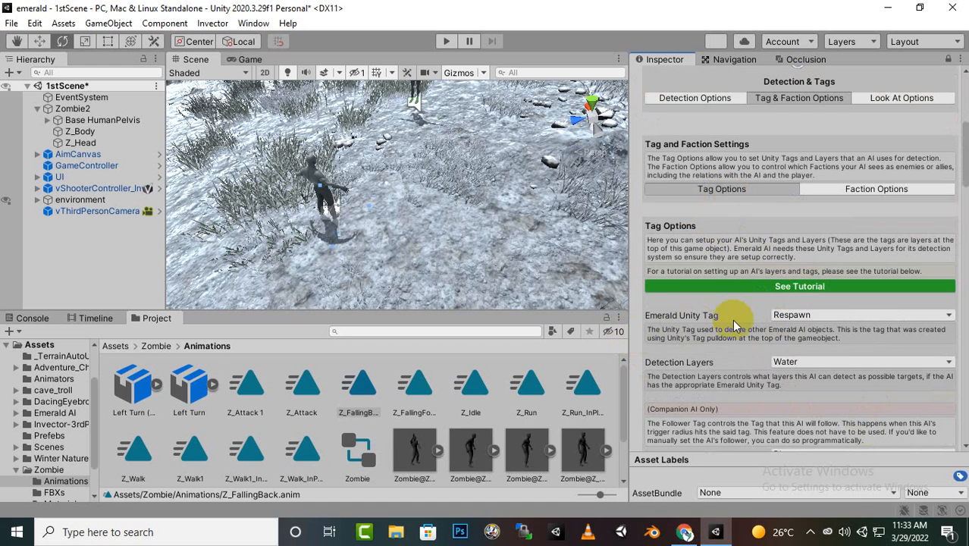
pyautogui.click(782, 315)
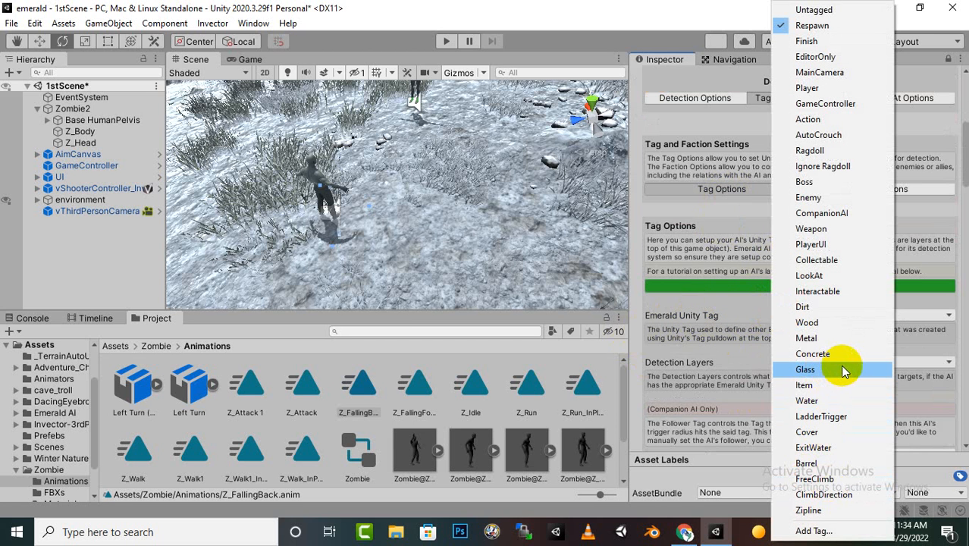
pyautogui.click(842, 198)
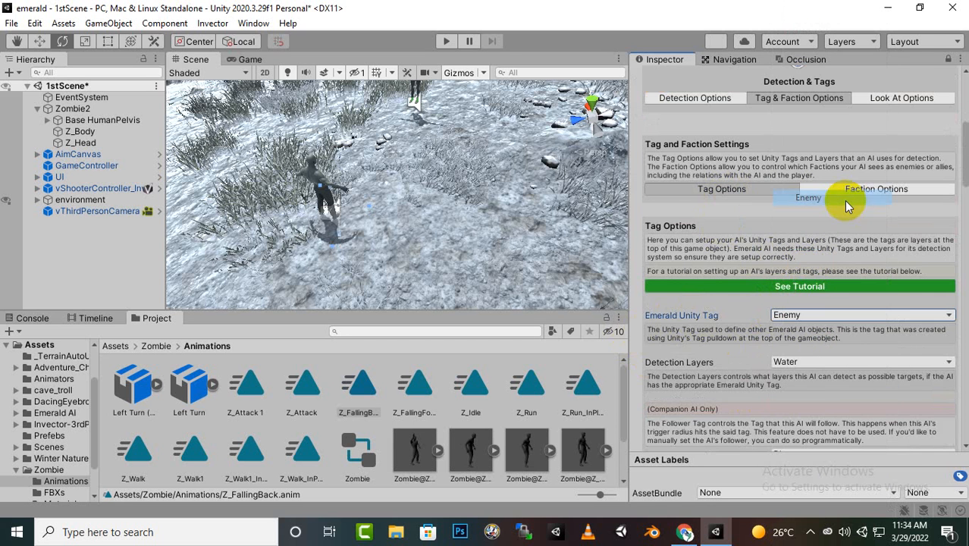
# - Add the Player layer to the AI's Detection Layers
pyautogui.scroll(-3, 680, 330)
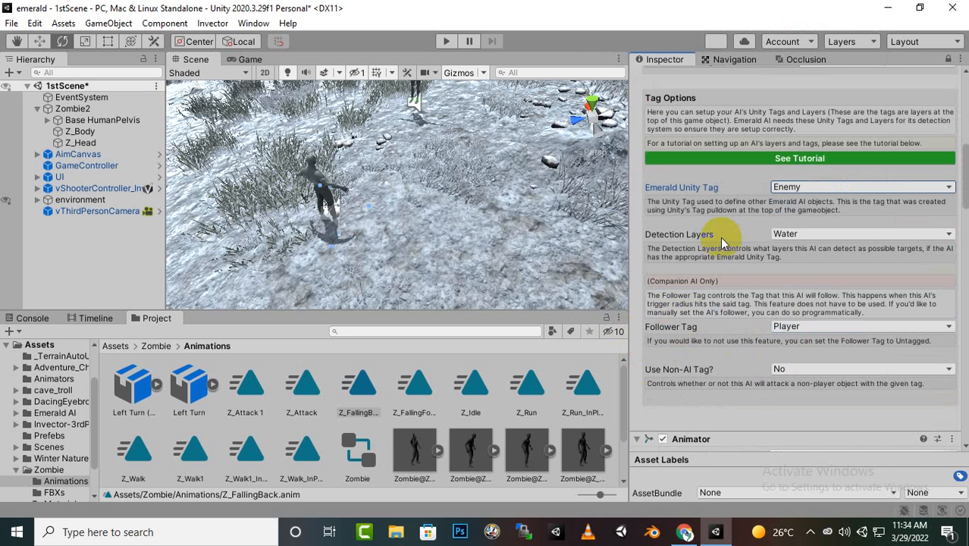
pyautogui.click(853, 234)
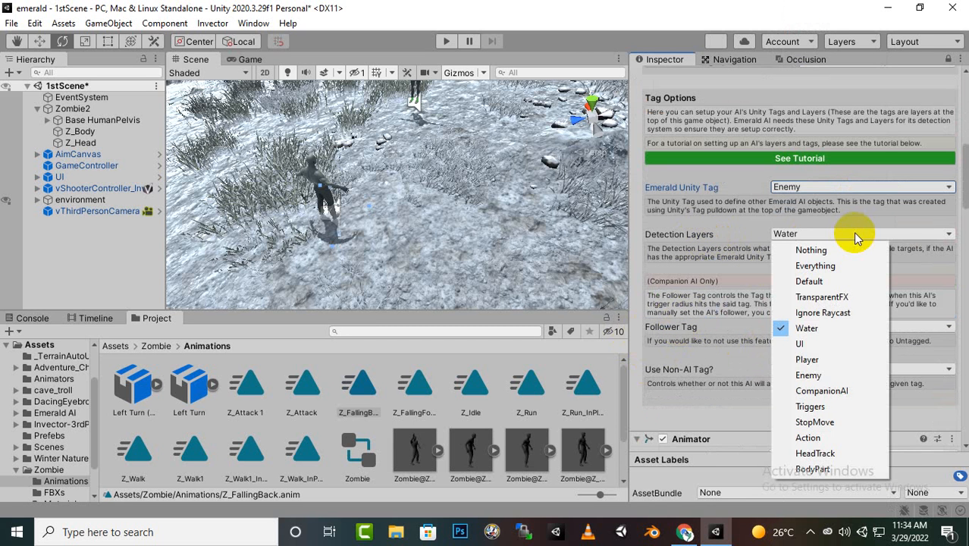
pyautogui.click(815, 361)
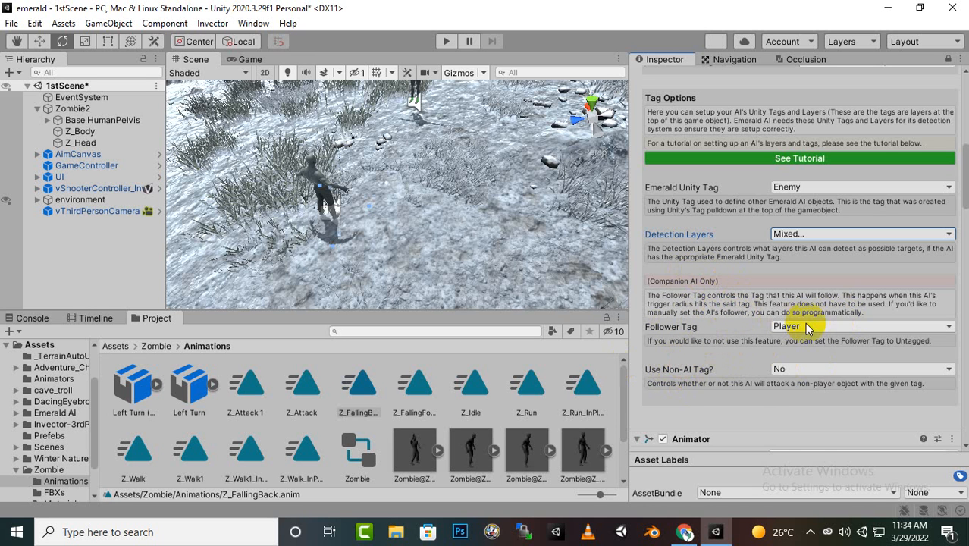
# - Review the available factions, the Player Relation settings and the AI Faction Relations list in the AI's faction options
pyautogui.scroll(3, 758, 391)
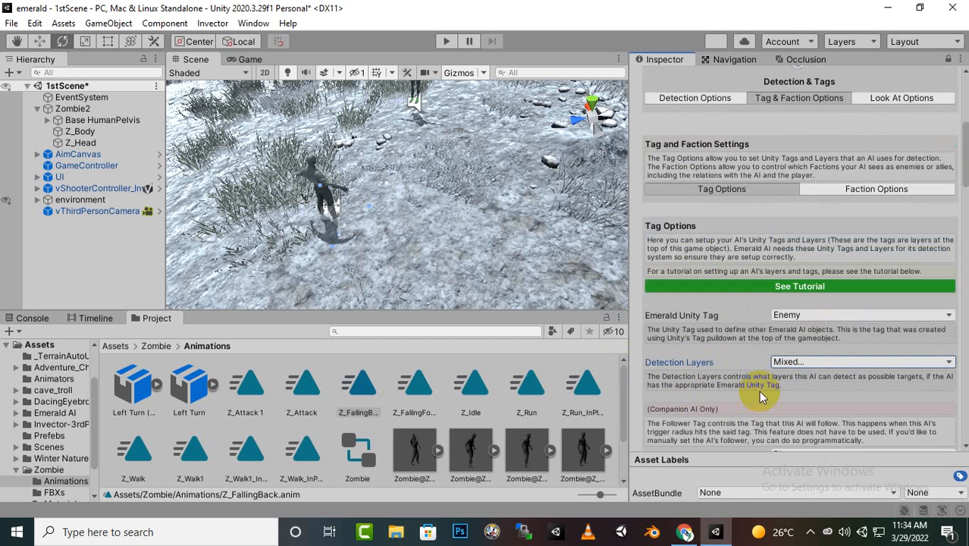
pyautogui.click(876, 191)
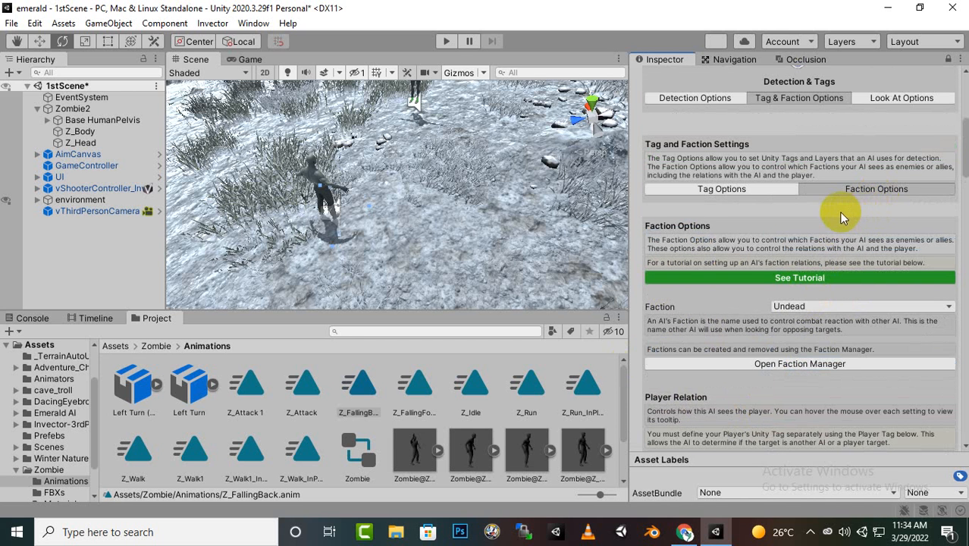
pyautogui.click(791, 306)
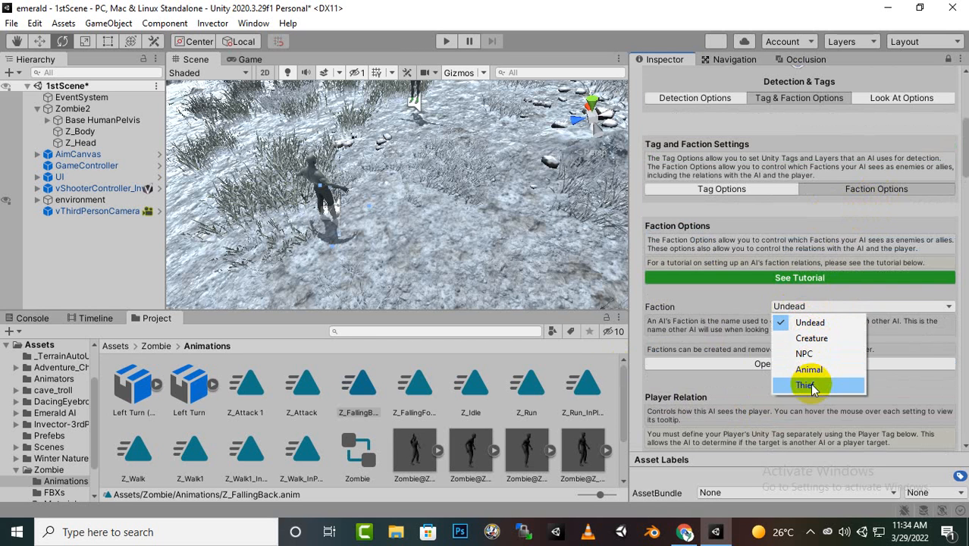
pyautogui.click(758, 248)
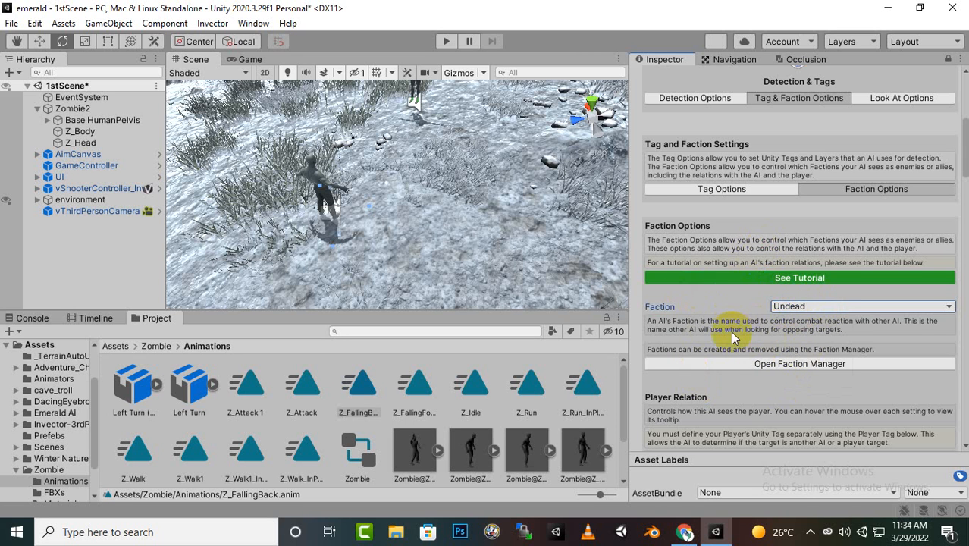
pyautogui.scroll(-3, 730, 332)
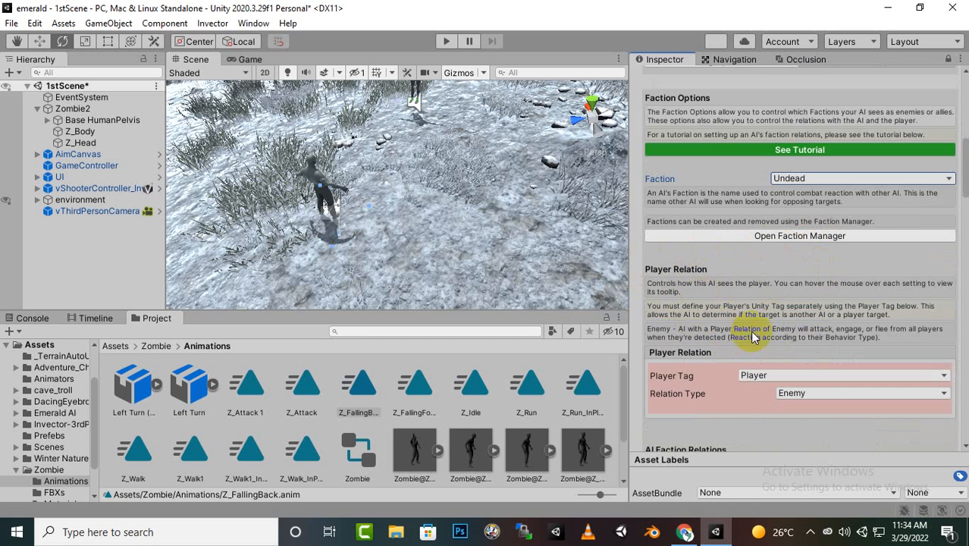
pyautogui.scroll(-3, 788, 352)
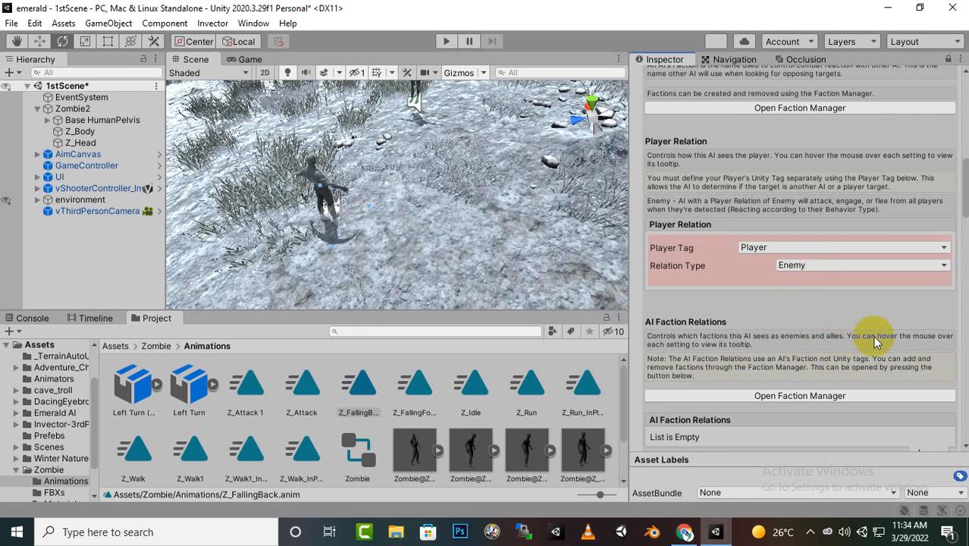
pyautogui.scroll(3, 873, 336)
pyautogui.scroll(-9, 873, 336)
pyautogui.scroll(7, 872, 336)
pyautogui.scroll(-3, 873, 336)
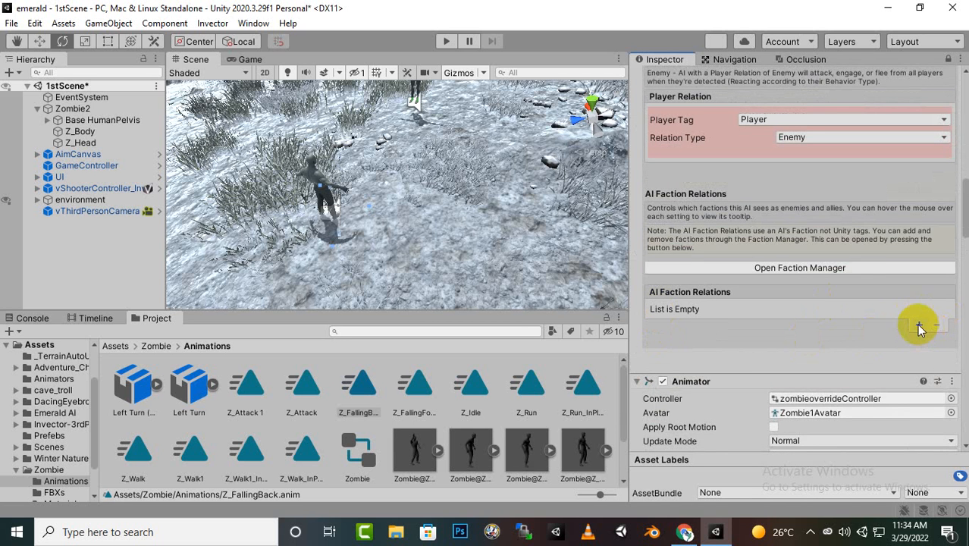
# - Add an AI faction relation for the Undead faction and set its relation type to Friendly
pyautogui.click(918, 326)
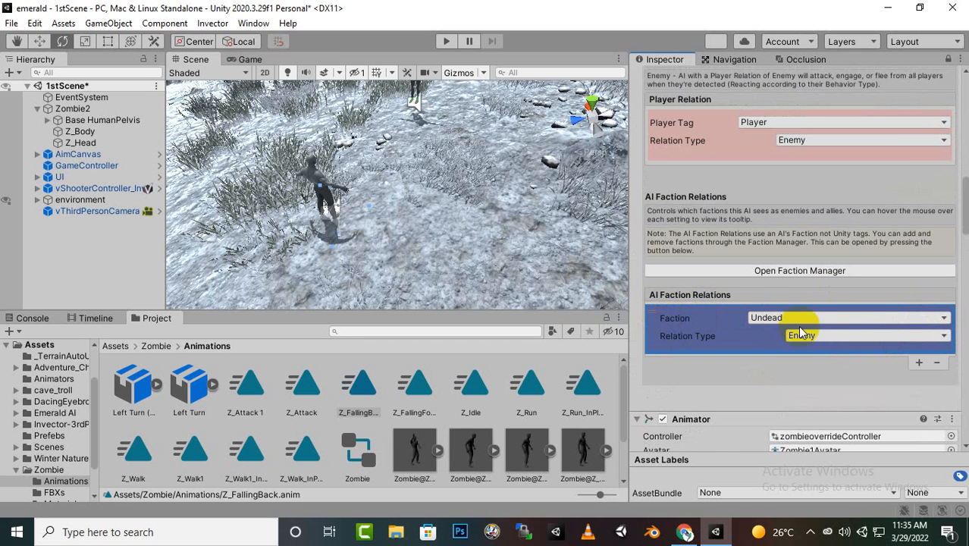
pyautogui.click(776, 318)
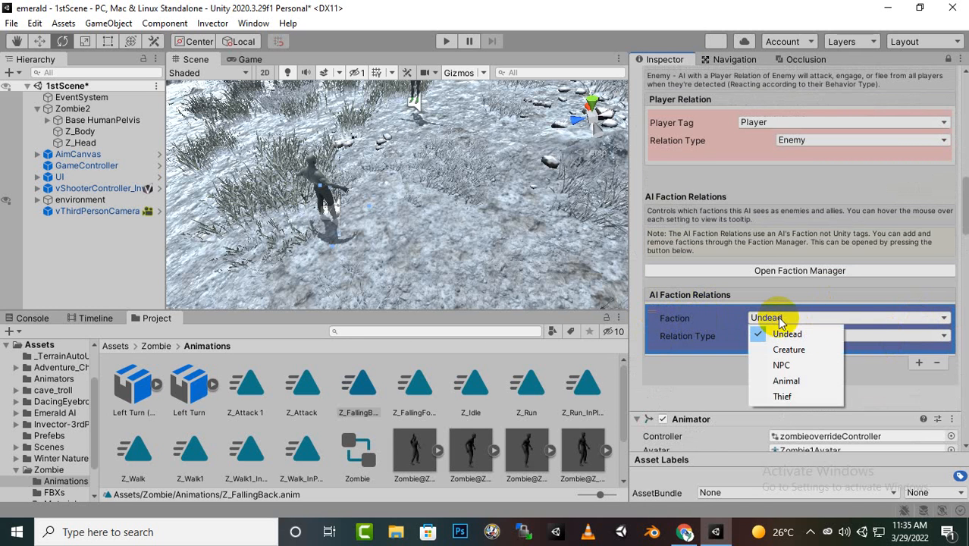
pyautogui.click(885, 335)
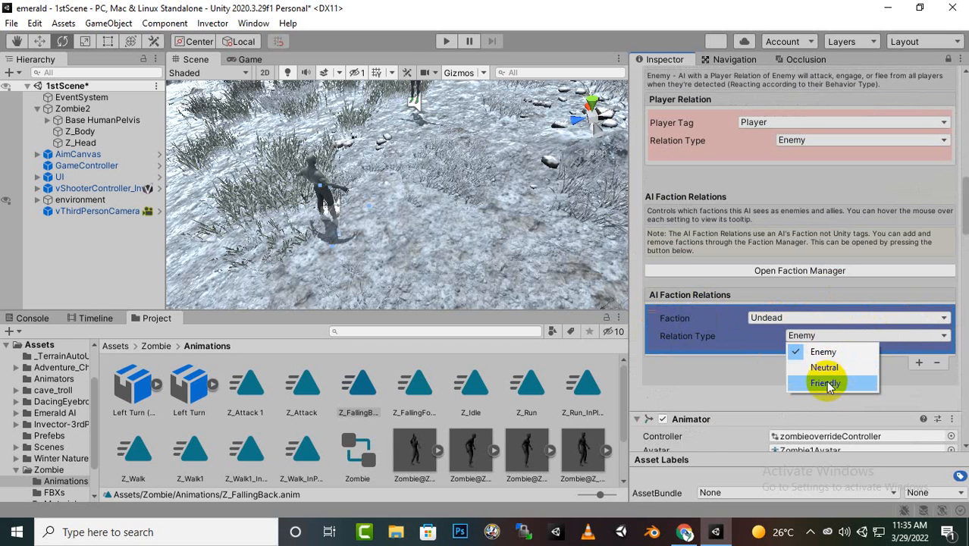
pyautogui.click(824, 383)
pyautogui.click(852, 334)
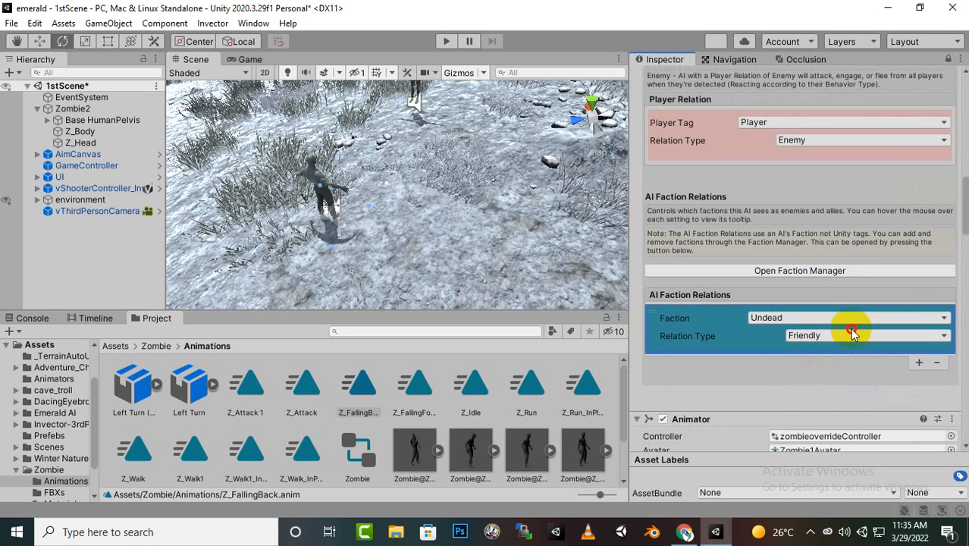
pyautogui.click(844, 338)
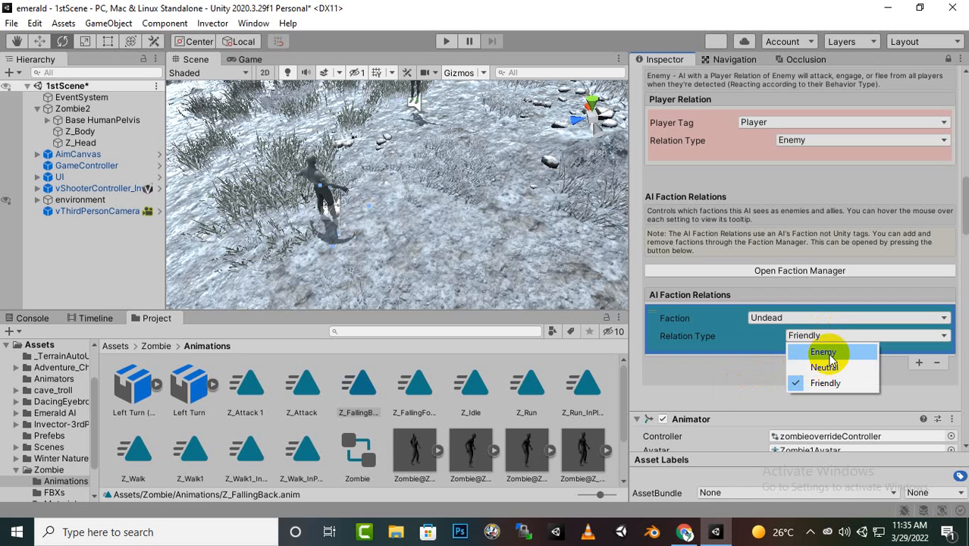
pyautogui.click(831, 353)
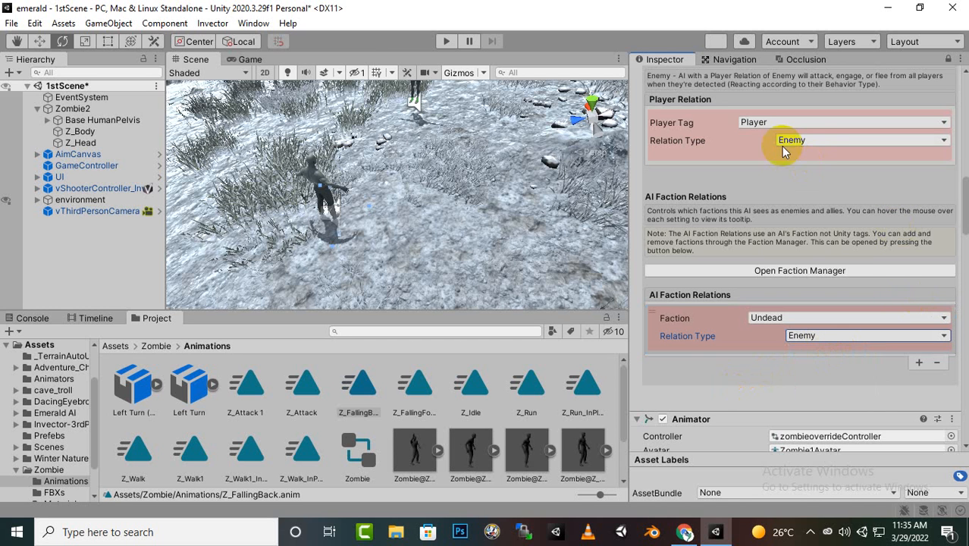
pyautogui.click(845, 336)
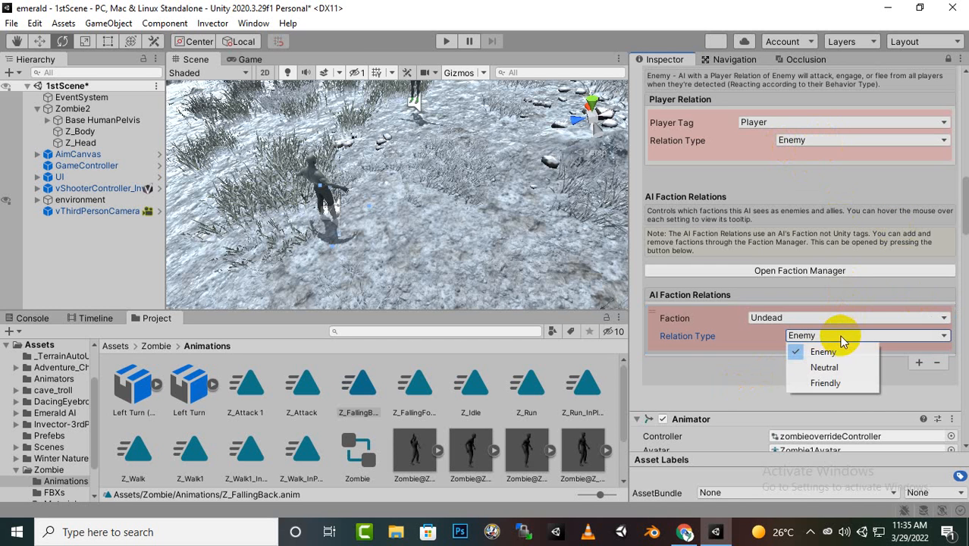
pyautogui.click(825, 386)
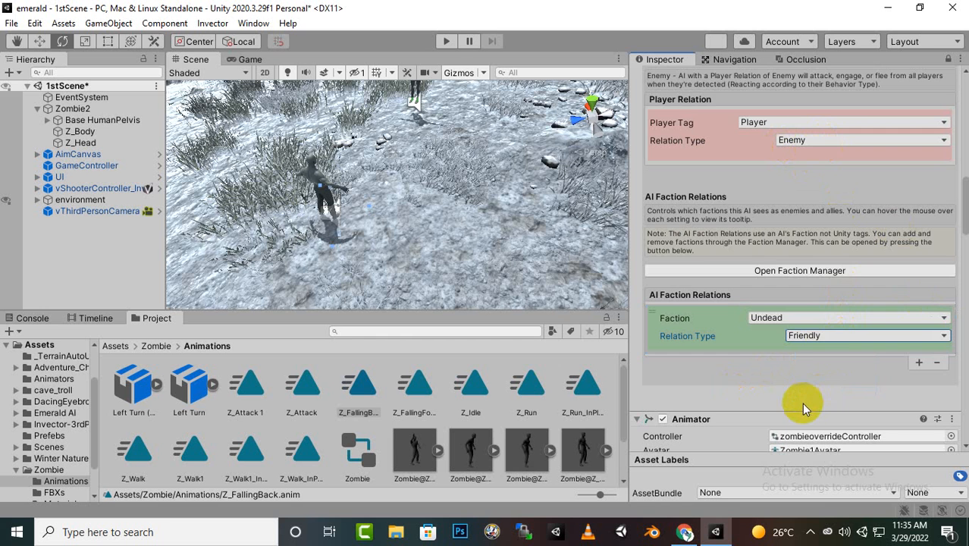
pyautogui.scroll(4, 766, 387)
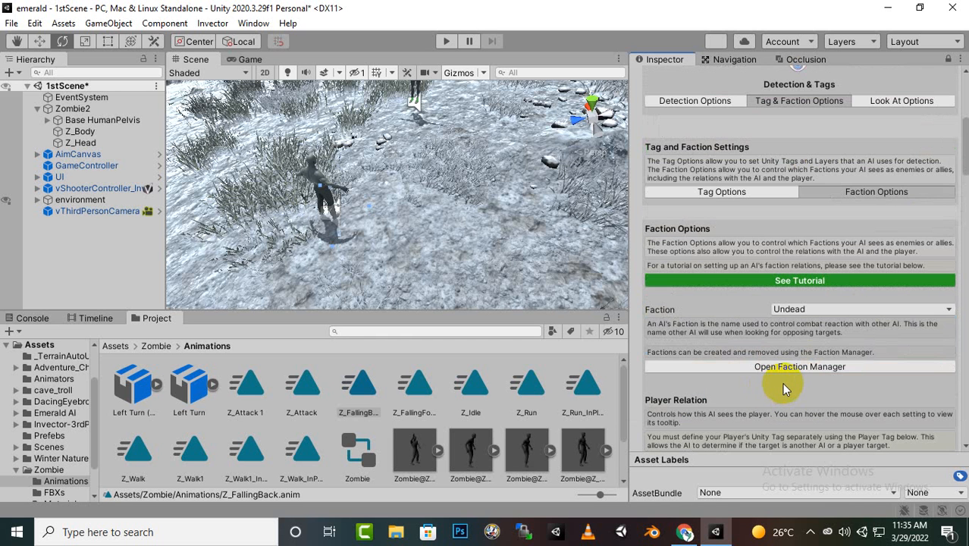
# - Set Use Look At to Yes in the AI's Look At options
pyautogui.scroll(-5, 805, 332)
pyautogui.scroll(7, 798, 343)
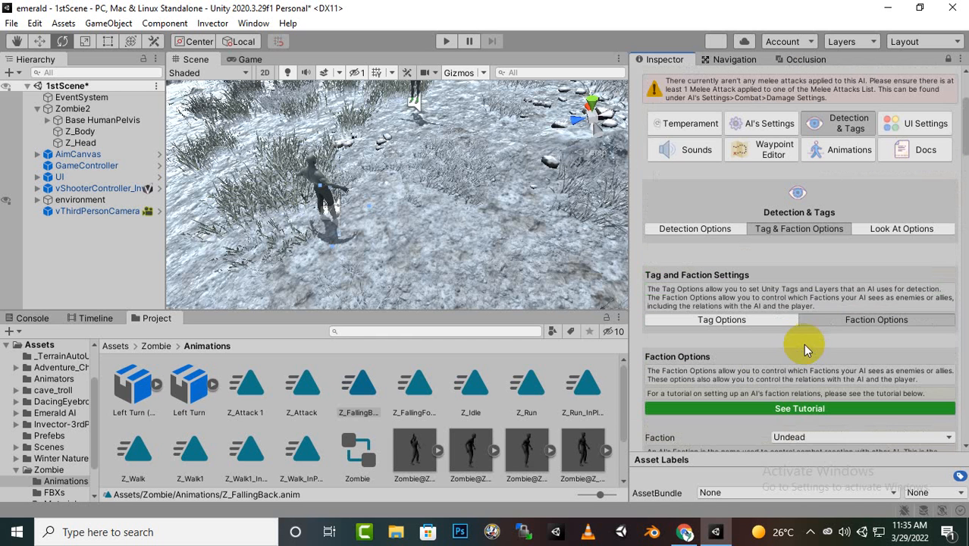
pyautogui.click(901, 234)
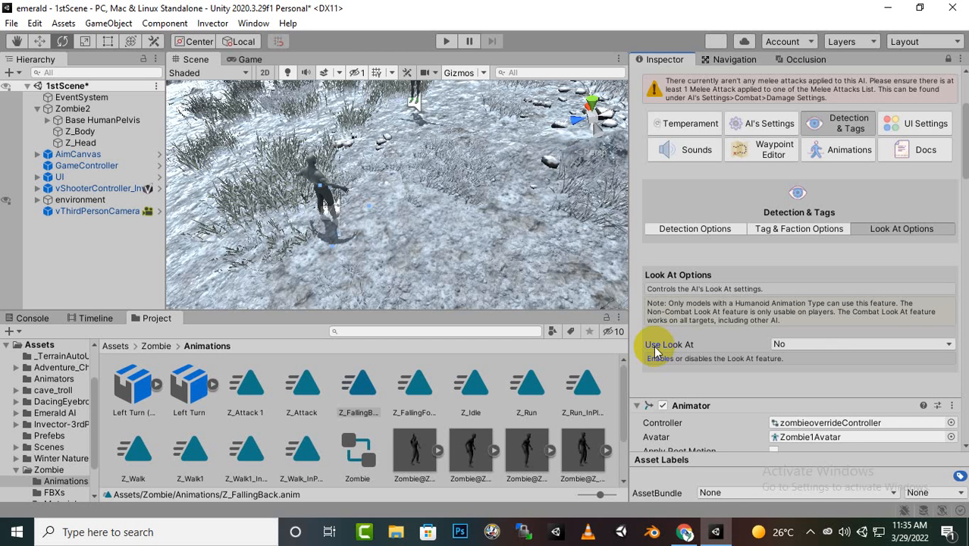
pyautogui.click(818, 345)
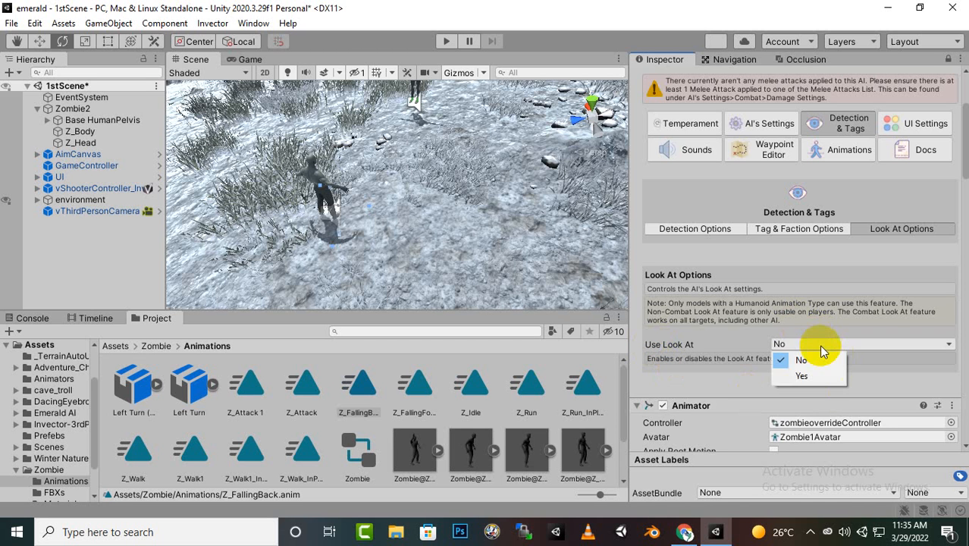
pyautogui.click(809, 372)
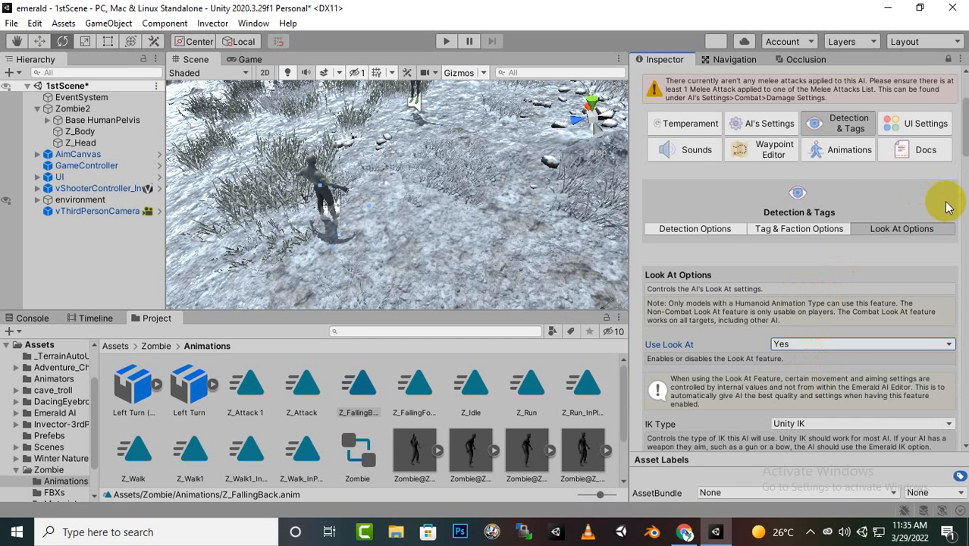
# - Add a melee attack using the Z_Attack animation in the AI's combat damage settings
pyautogui.scroll(3, 944, 201)
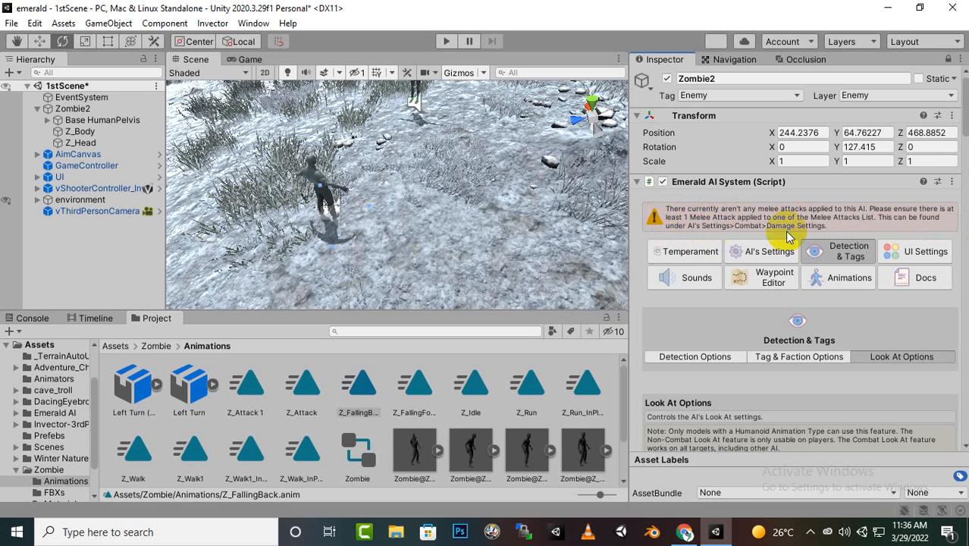
pyautogui.click(782, 250)
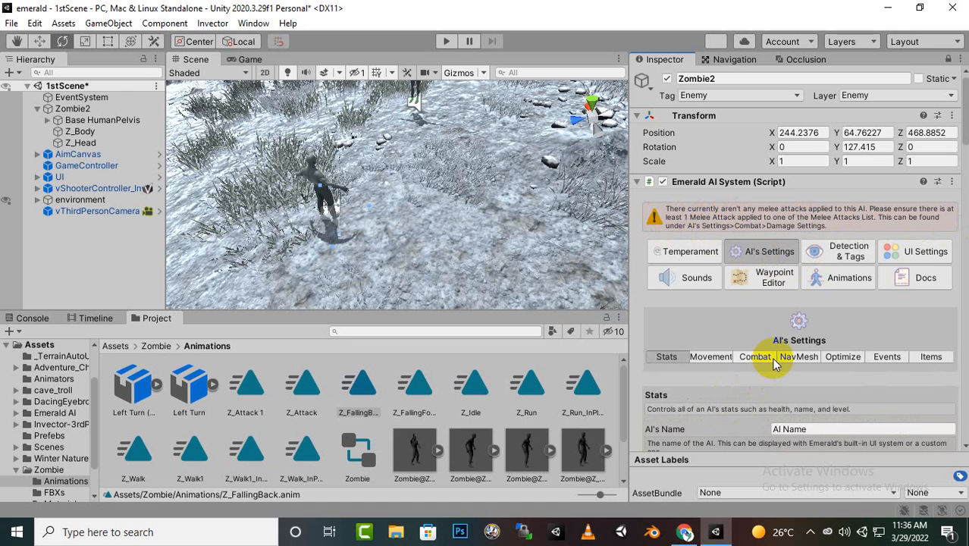
pyautogui.click(760, 358)
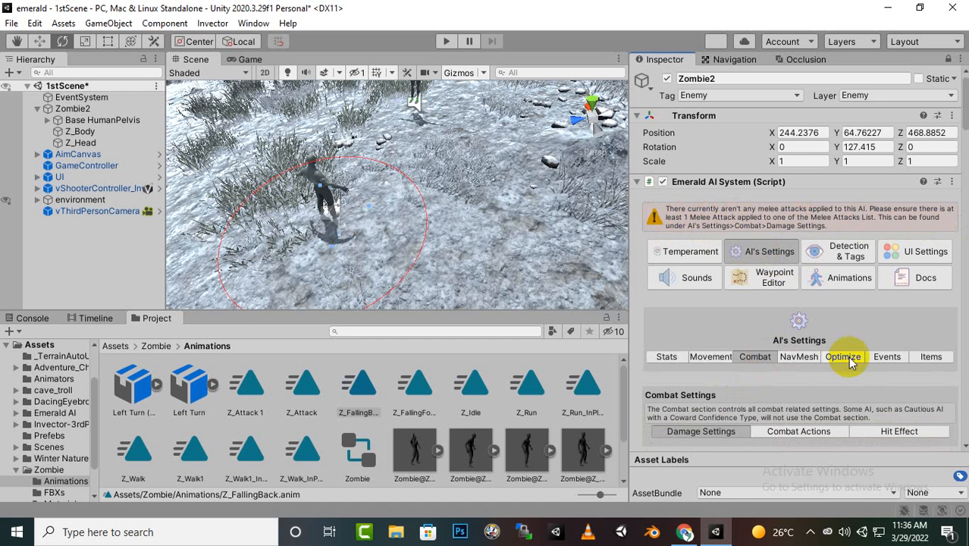
pyautogui.scroll(-5, 822, 341)
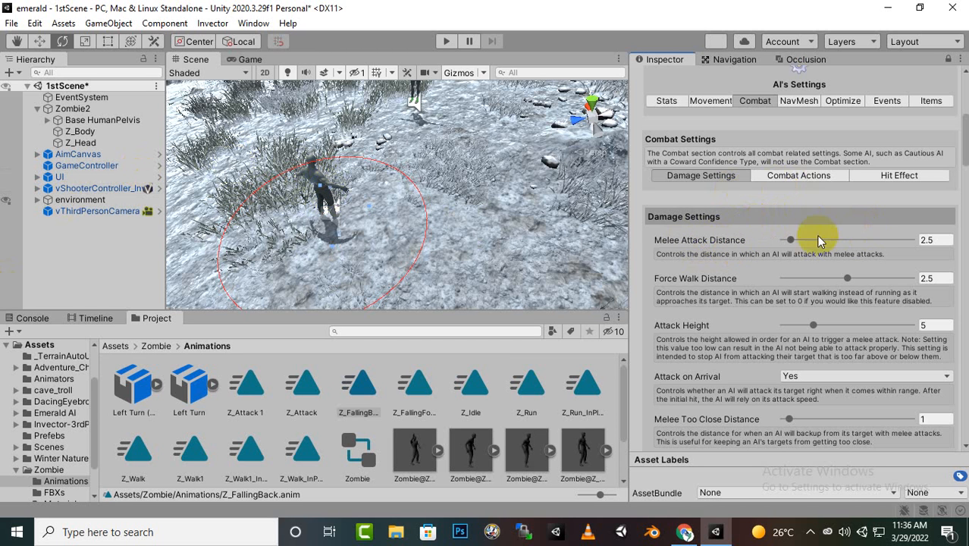
pyautogui.click(927, 241)
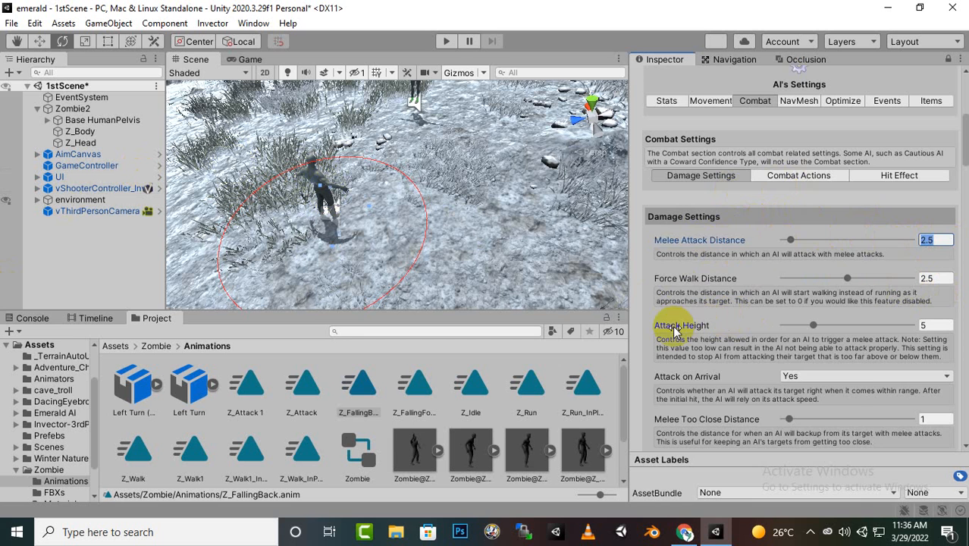
pyautogui.scroll(-3, 792, 342)
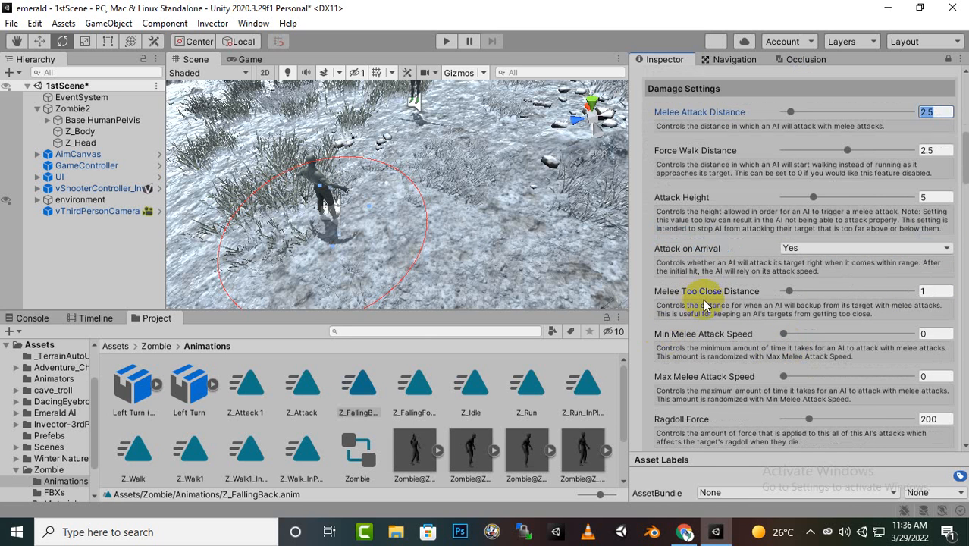
pyautogui.scroll(-3, 746, 304)
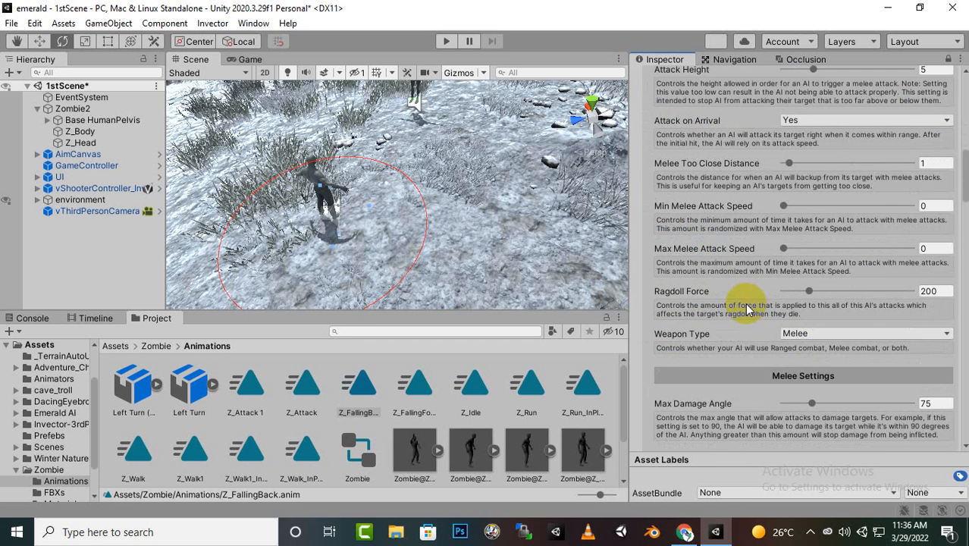
pyautogui.scroll(-9, 746, 307)
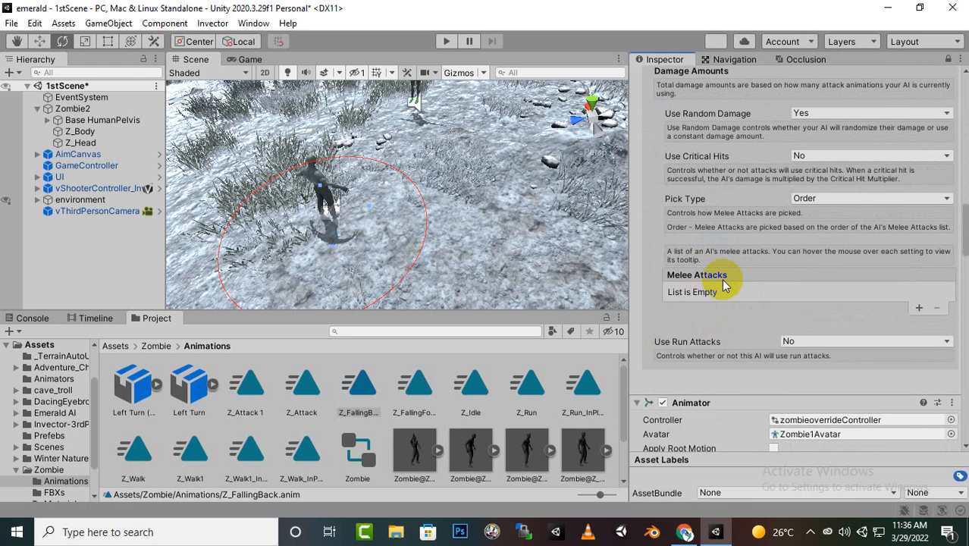
pyautogui.click(916, 309)
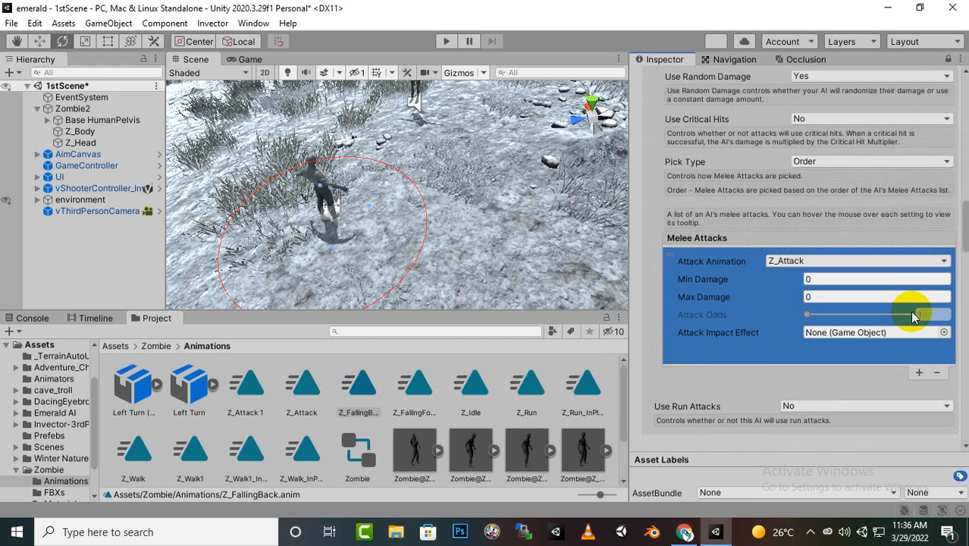
pyautogui.click(805, 261)
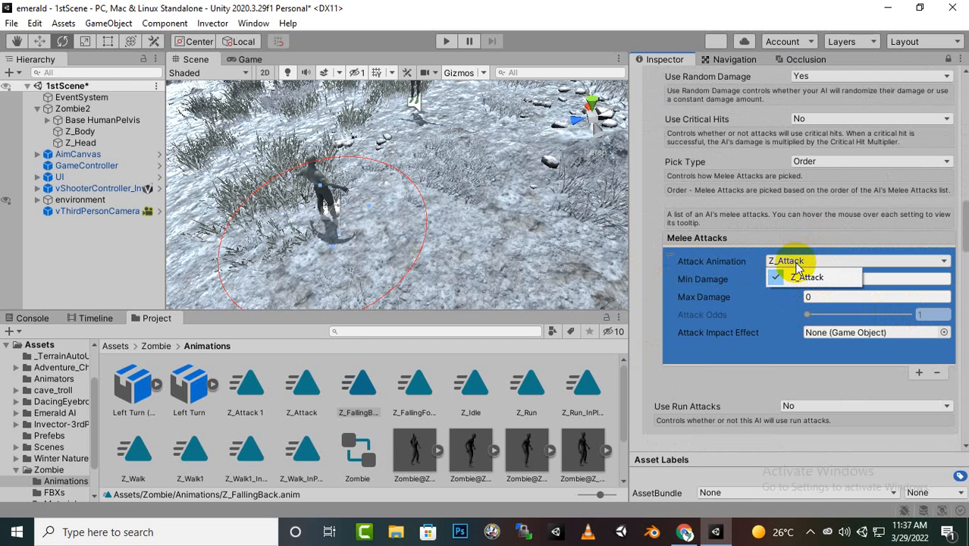
pyautogui.click(802, 215)
# - Set the Z_Attack melee attack's Min Damage to 10 and Max Damage to 25
pyautogui.scroll(15, 805, 212)
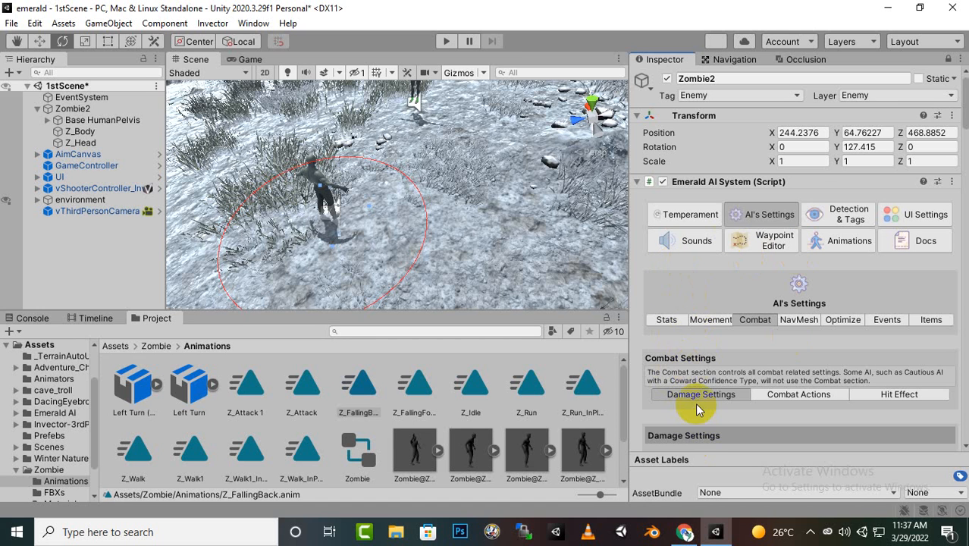
pyautogui.scroll(-5, 724, 387)
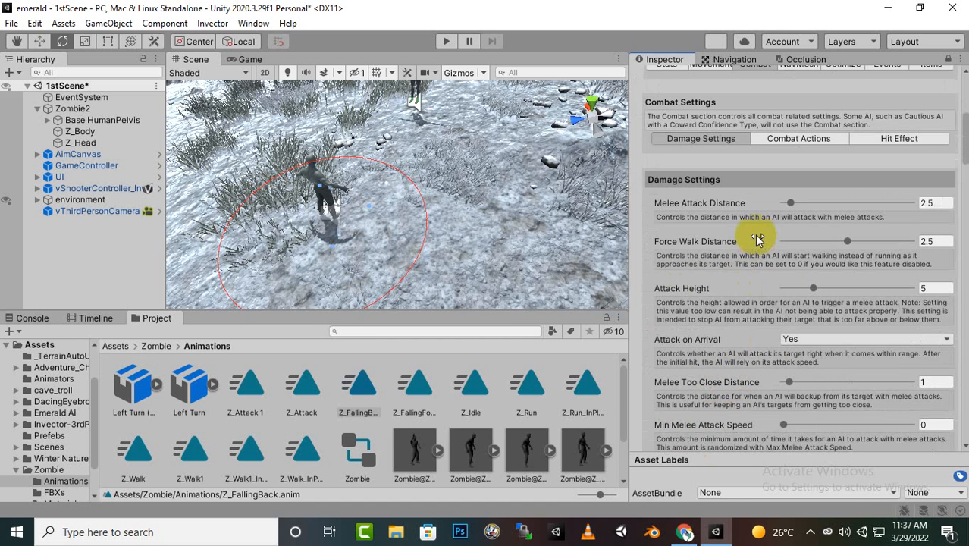
pyautogui.scroll(-10, 756, 239)
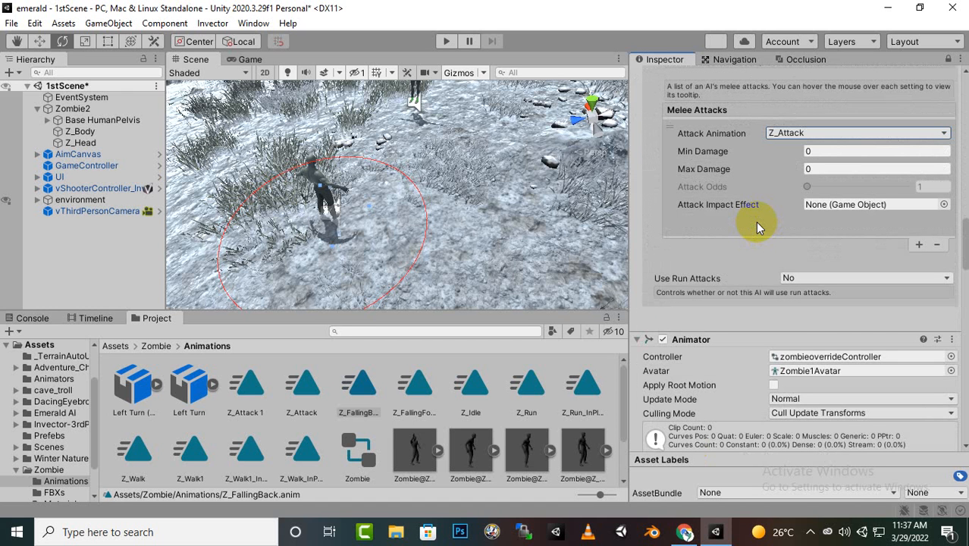
pyautogui.click(810, 154)
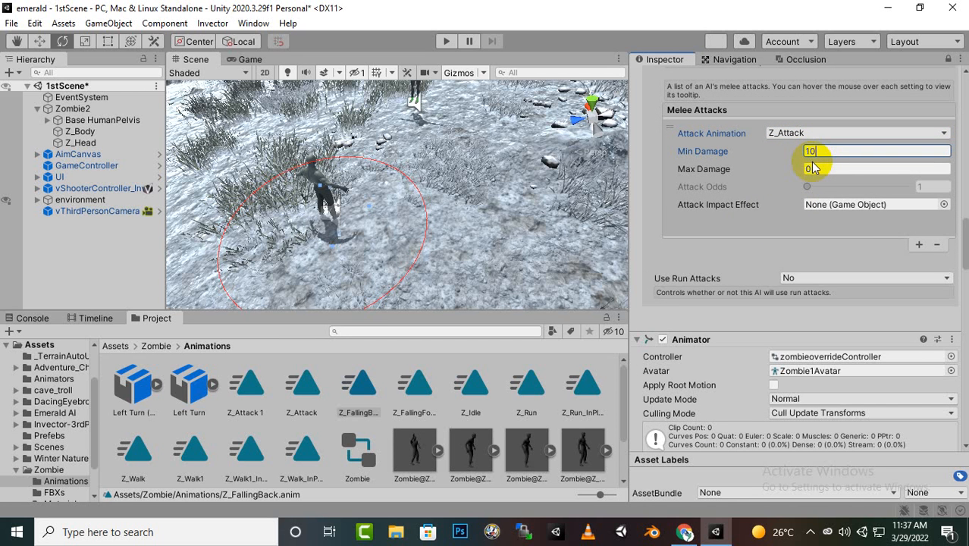
pyautogui.click(811, 168)
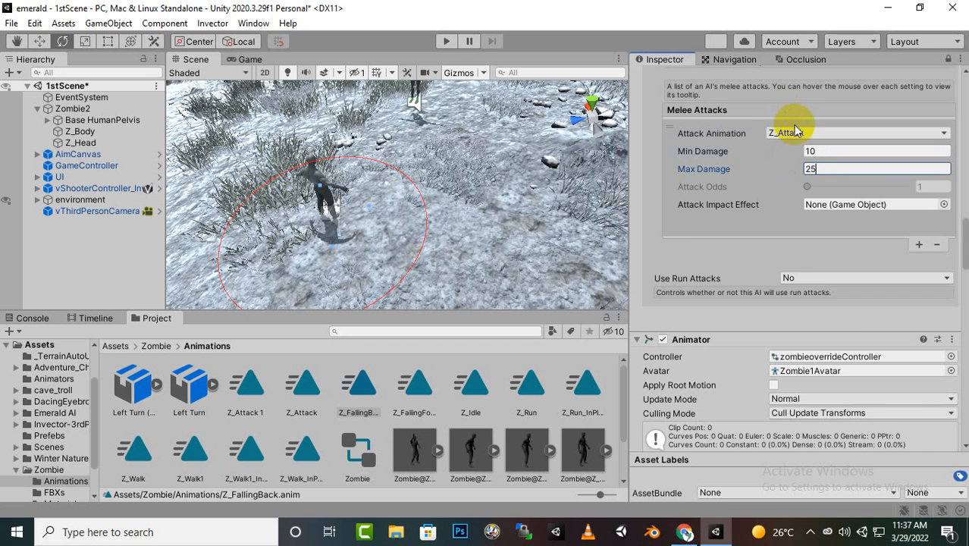
# - Set the melee attack Pick Type to Odds and give the Z_Attack attack odds of 50
pyautogui.scroll(3, 794, 131)
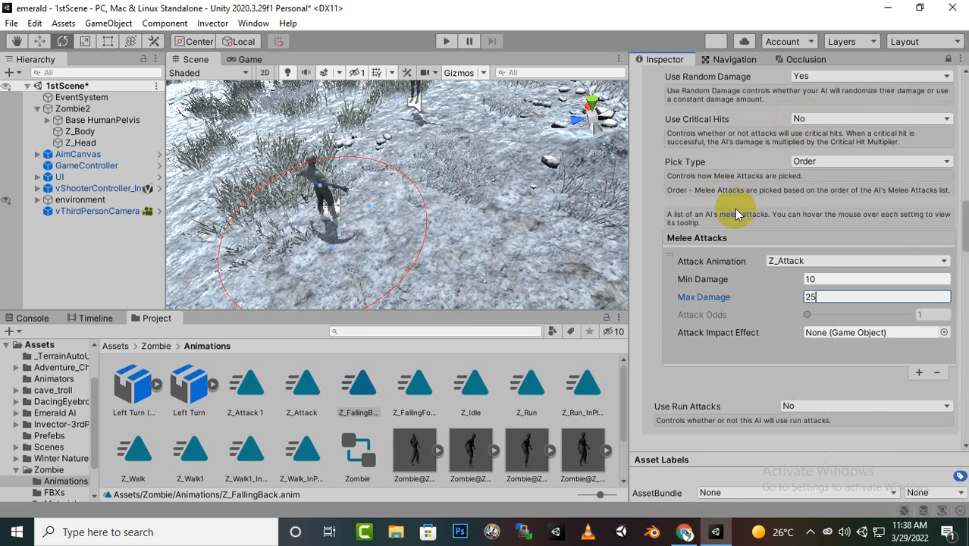
pyautogui.click(829, 163)
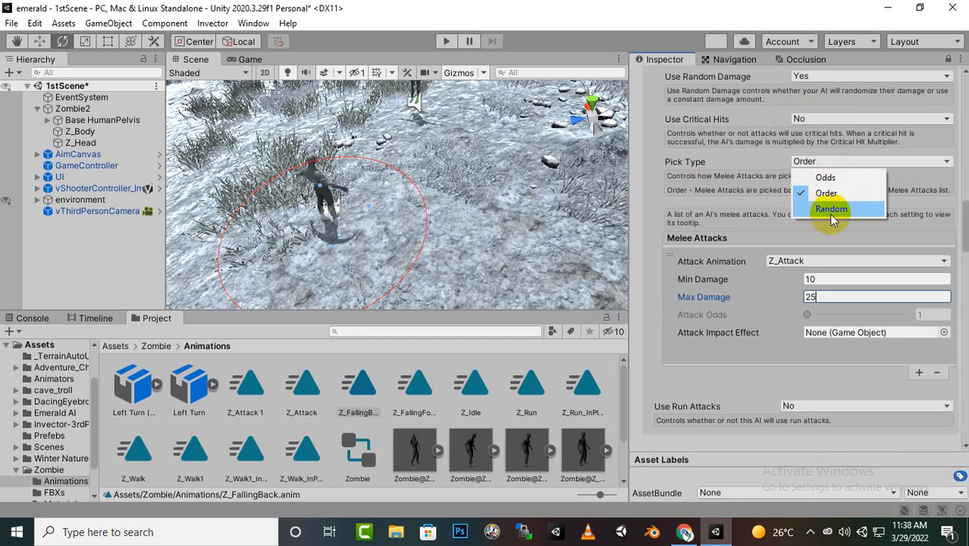
pyautogui.click(826, 178)
pyautogui.click(925, 314)
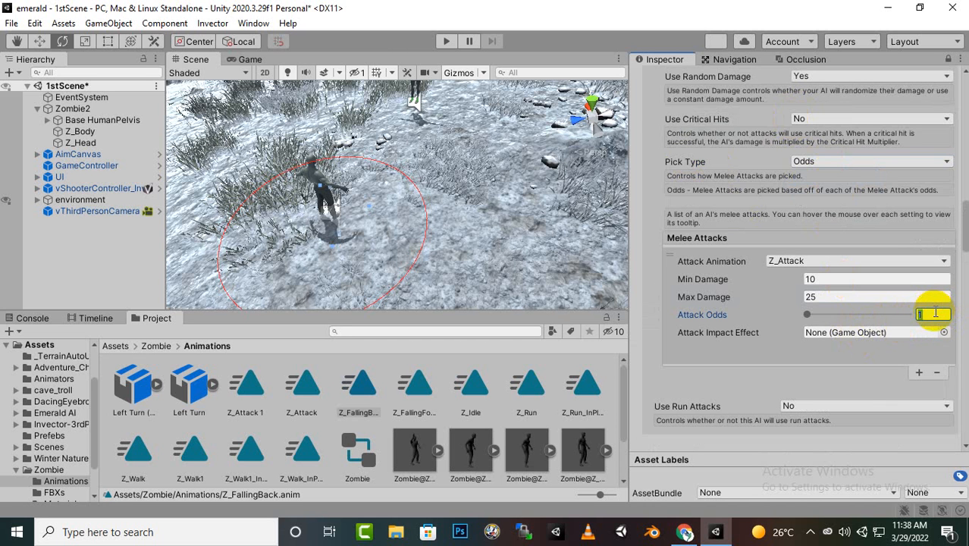
pyautogui.write('50')
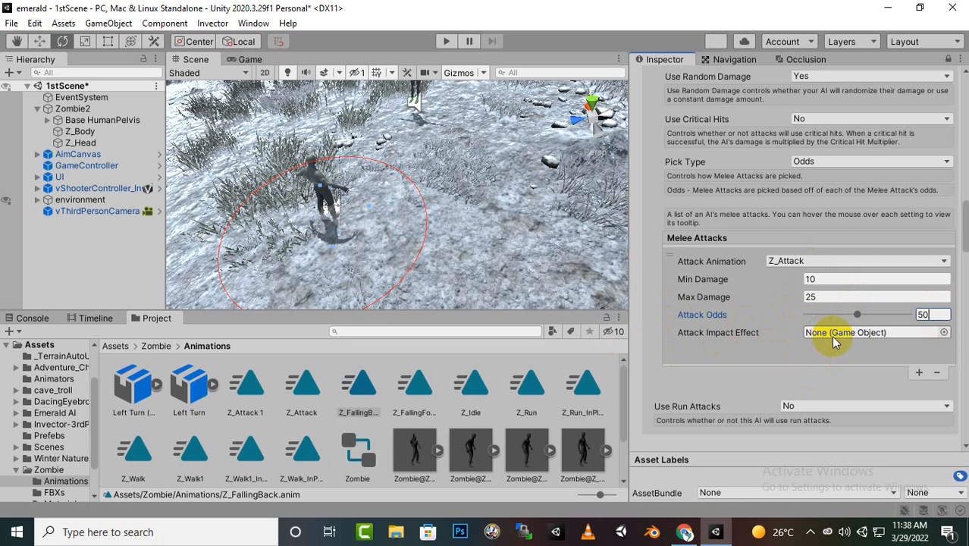
# - Widen the Scene view, run the scene in Play mode and attack the zombie at close range to test the combat
pyautogui.scroll(10, 682, 261)
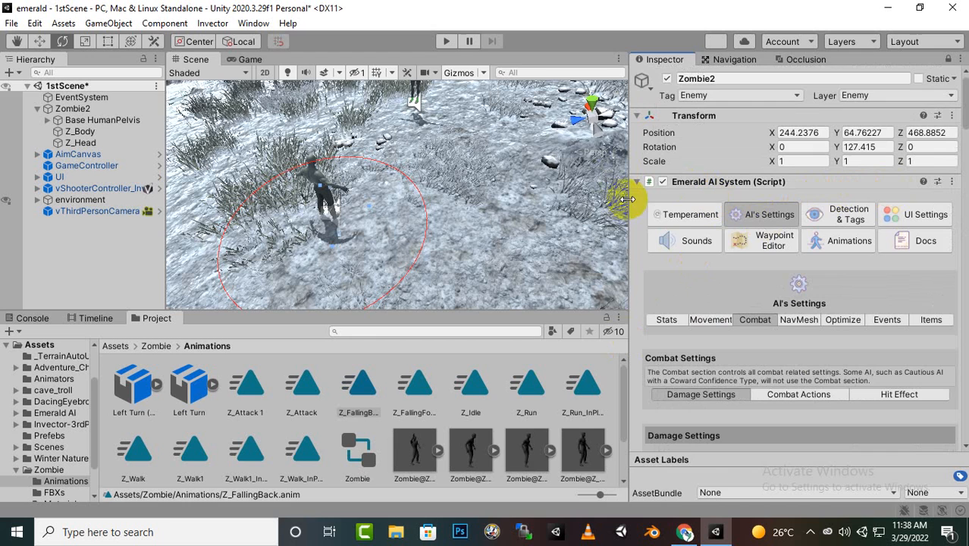
pyautogui.moveTo(626, 199); pyautogui.dragTo(936, 238)
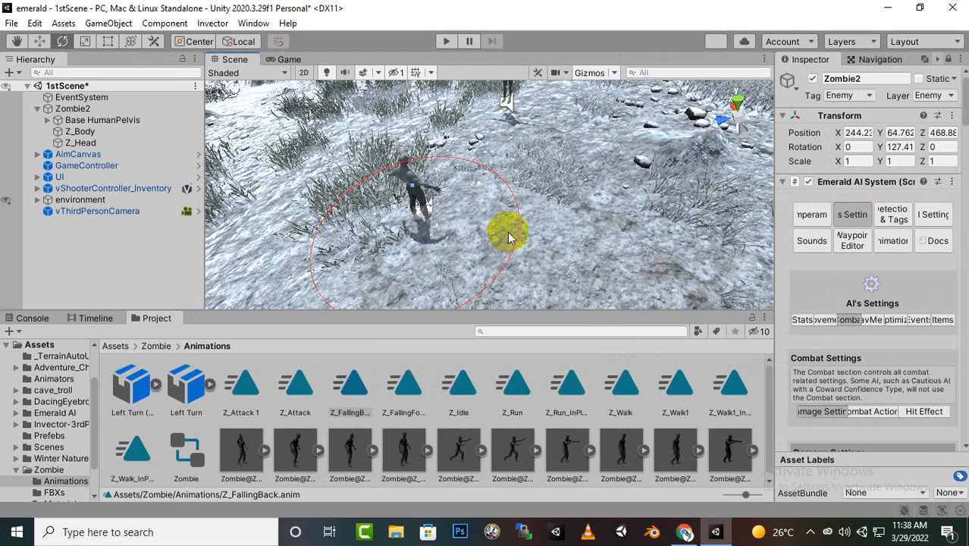
pyautogui.click(445, 44)
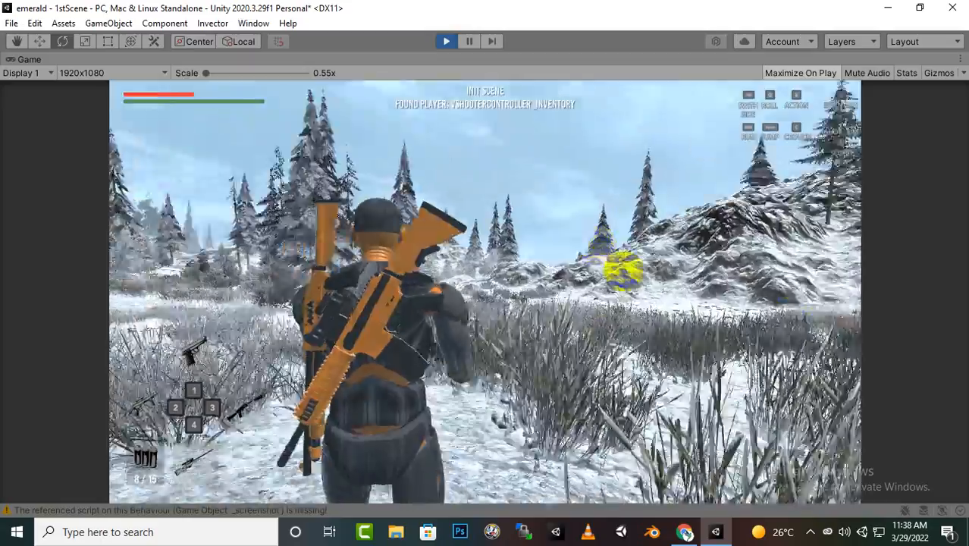
pyautogui.click(472, 318)
pyautogui.click(461, 329)
pyautogui.click(461, 325)
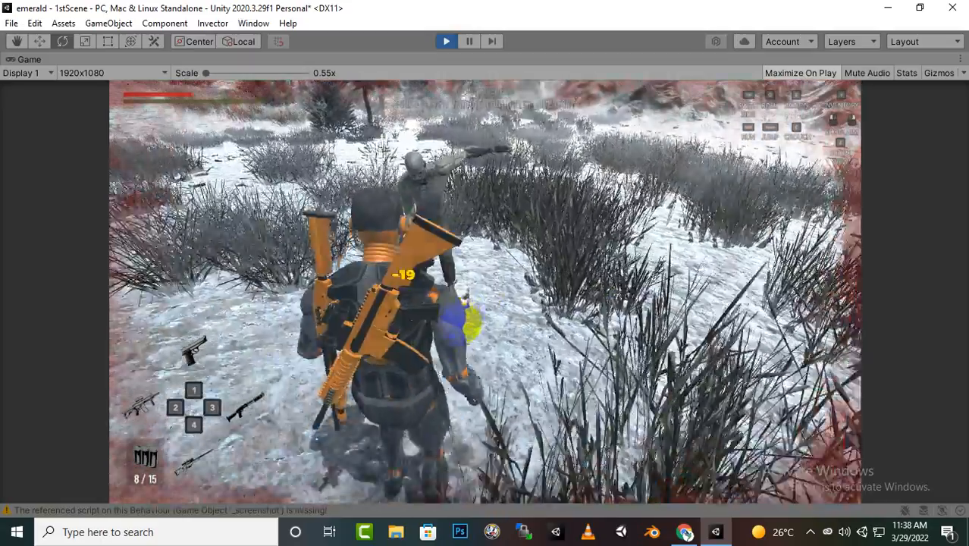
pyautogui.click(456, 321)
pyautogui.click(461, 326)
pyautogui.click(462, 325)
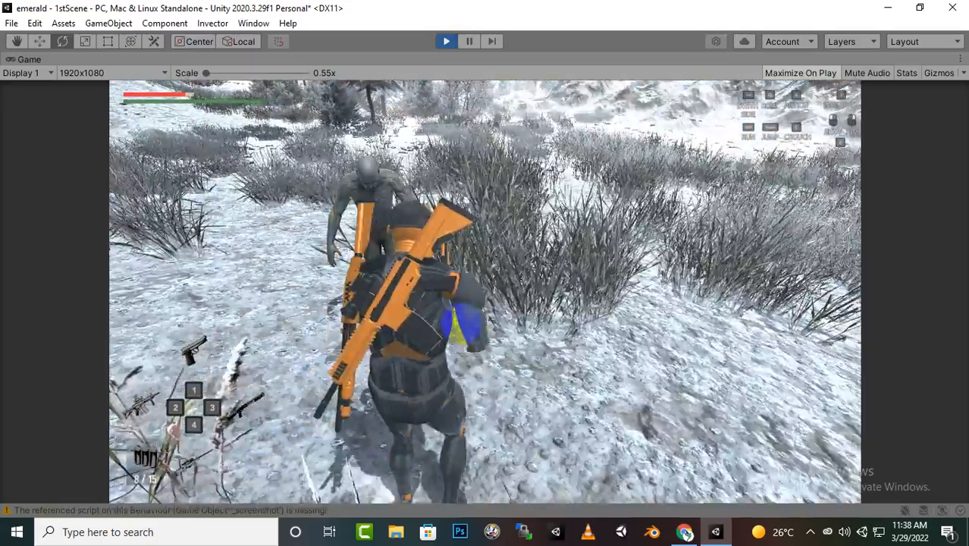
pyautogui.click(460, 322)
pyautogui.click(461, 328)
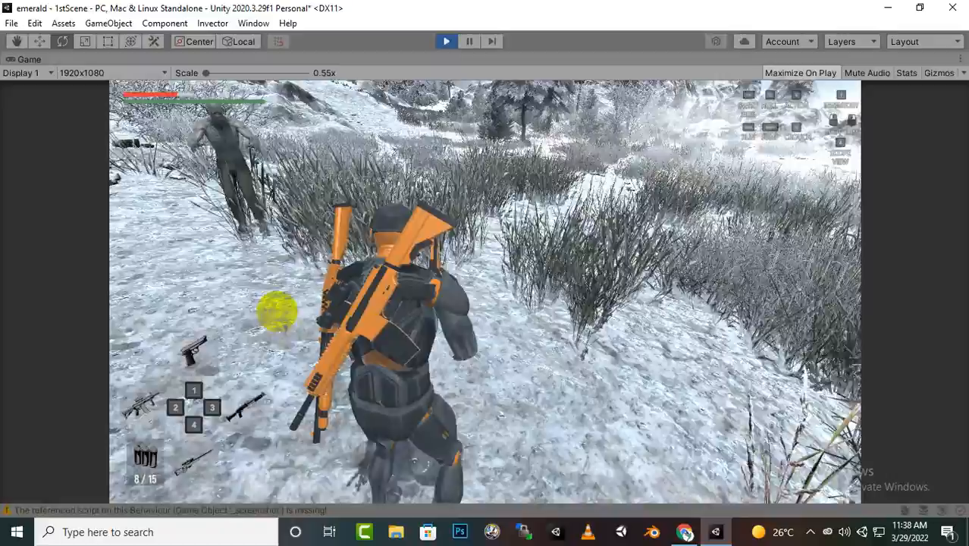
# - Move the player through the snowy bushes around the zombie to test how it chases and attacks
pyautogui.press('s')
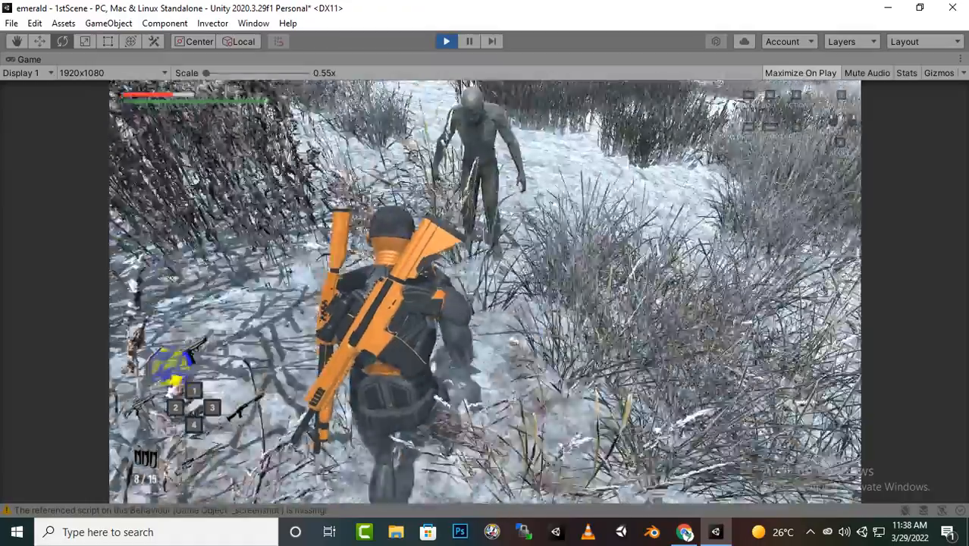
pyautogui.press('w')
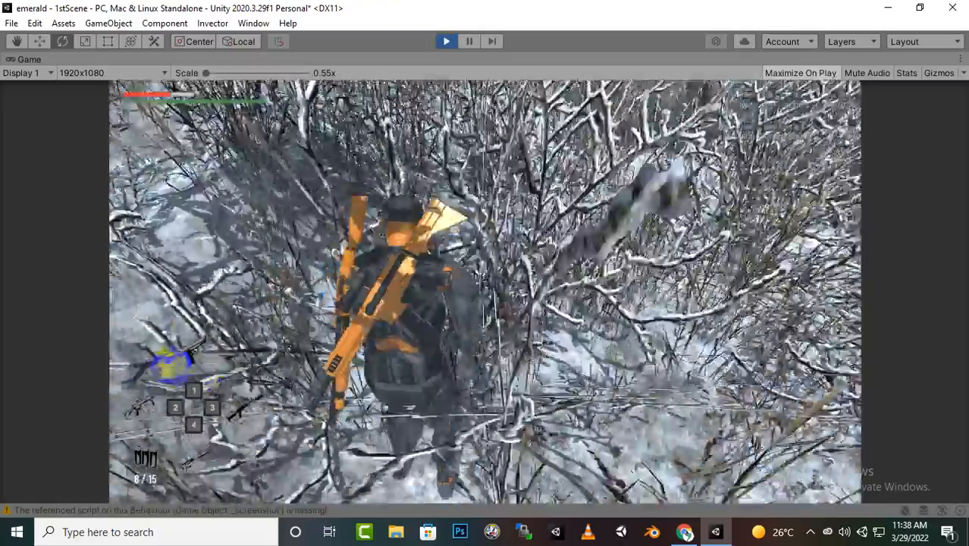
pyautogui.press('w')
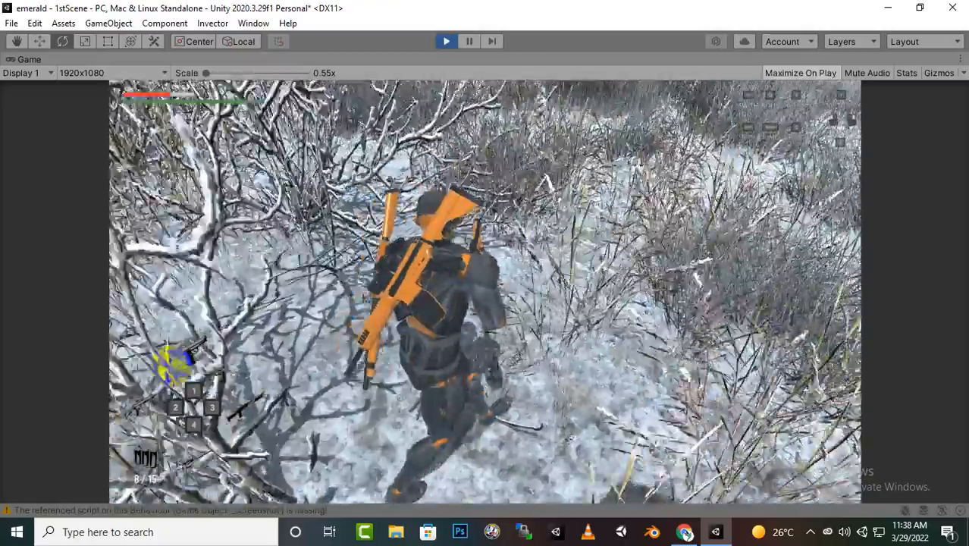
pyautogui.press('w')
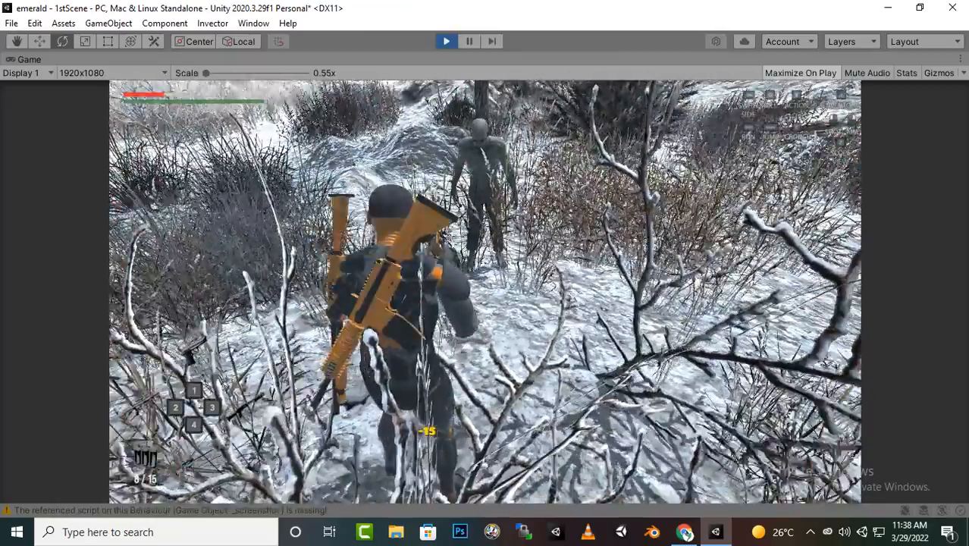
pyautogui.press('w')
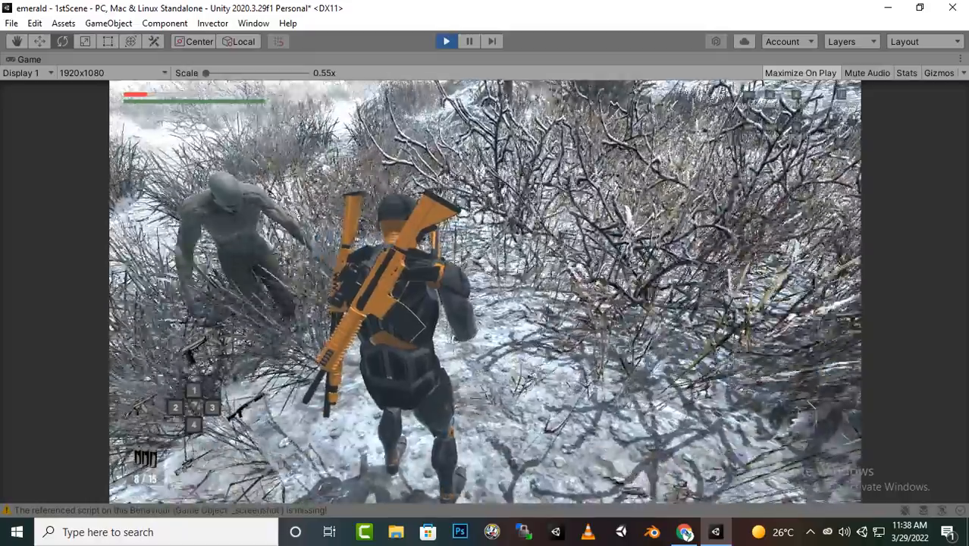
pyautogui.press('w')
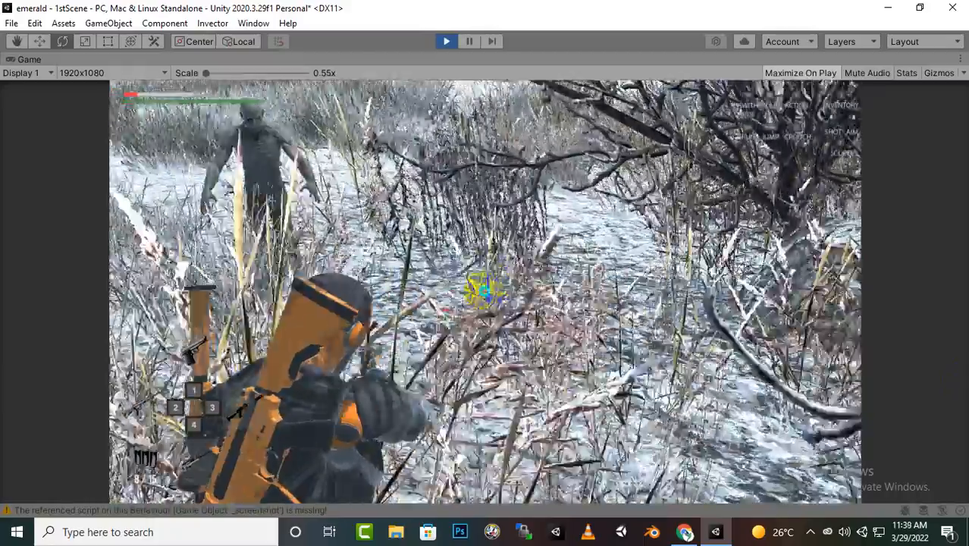
# - Fight the zombie at close range while turning the camera to check its attacks, and stop Play mode
pyautogui.press('q')
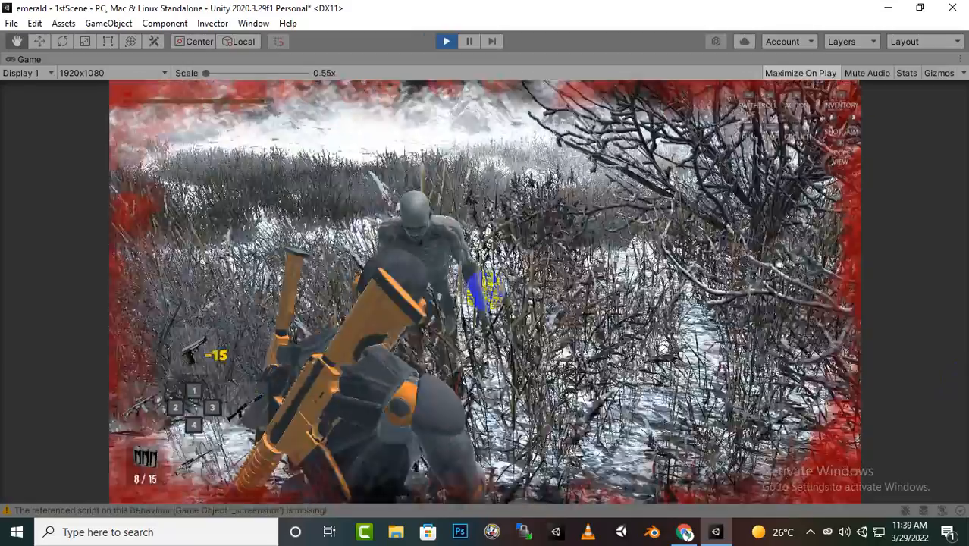
pyautogui.moveTo(484, 290); pyautogui.dragTo(469, 192, button='right')
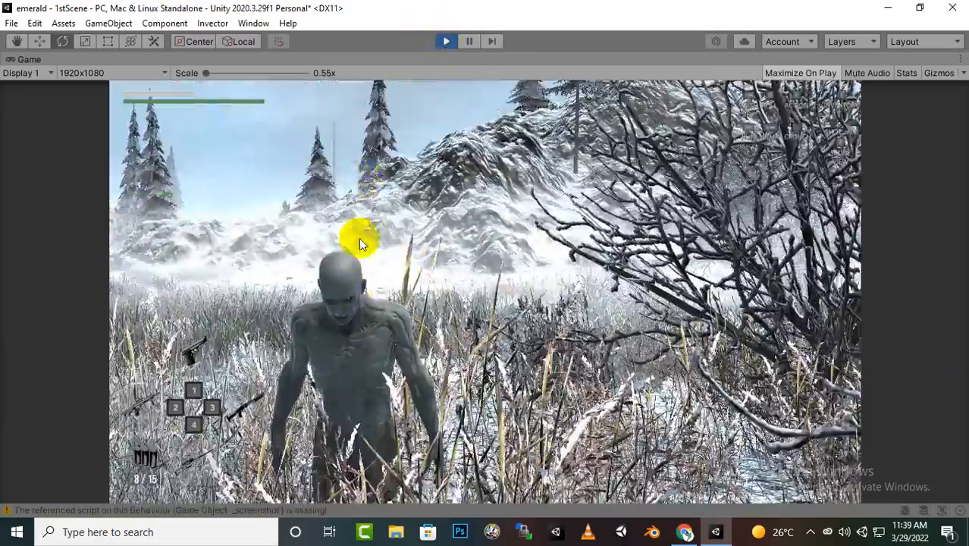
pyautogui.moveTo(360, 244); pyautogui.dragTo(385, 345, button='right')
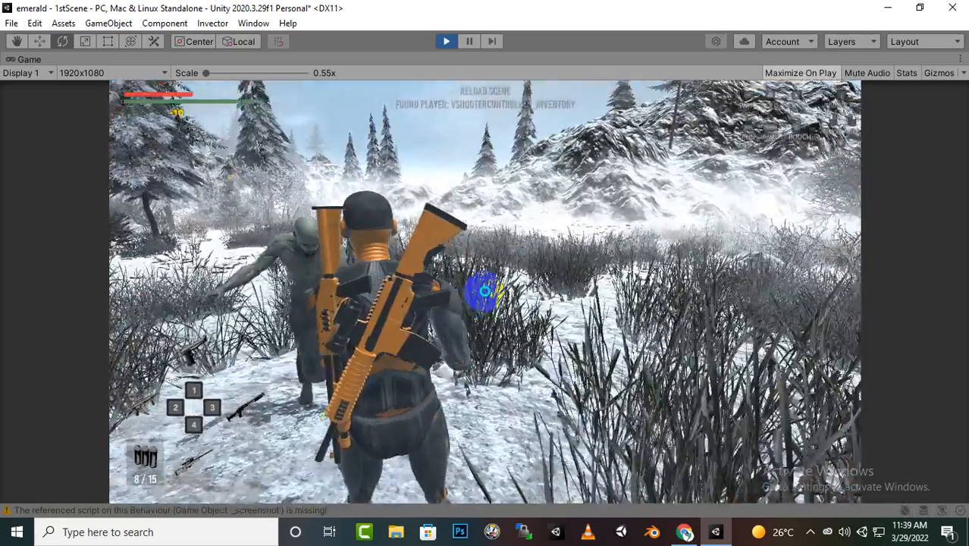
pyautogui.moveTo(481, 290)
pyautogui.mouseDown(button='right')
pyautogui.moveTo(474, 295)
pyautogui.moveTo(487, 291)
pyautogui.mouseUp(button='right')
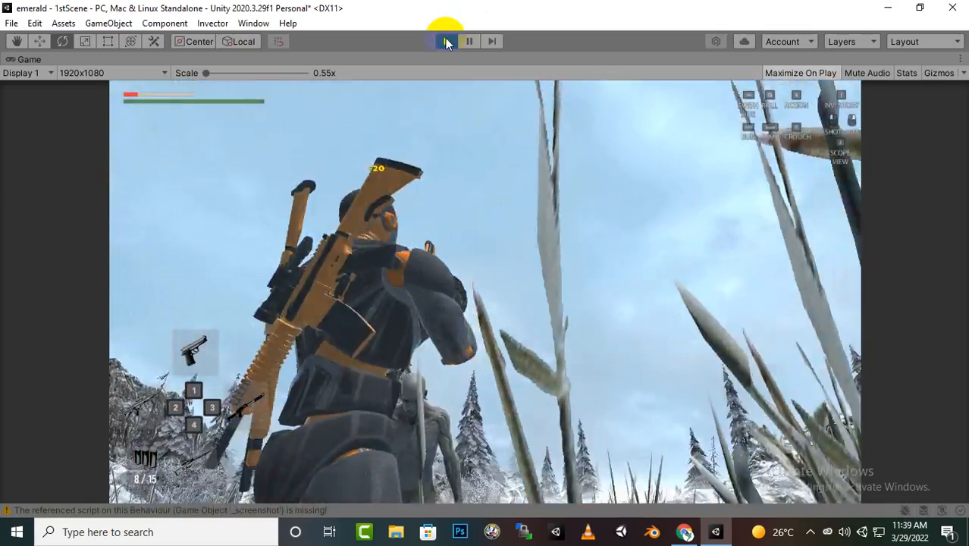
pyautogui.click(445, 41)
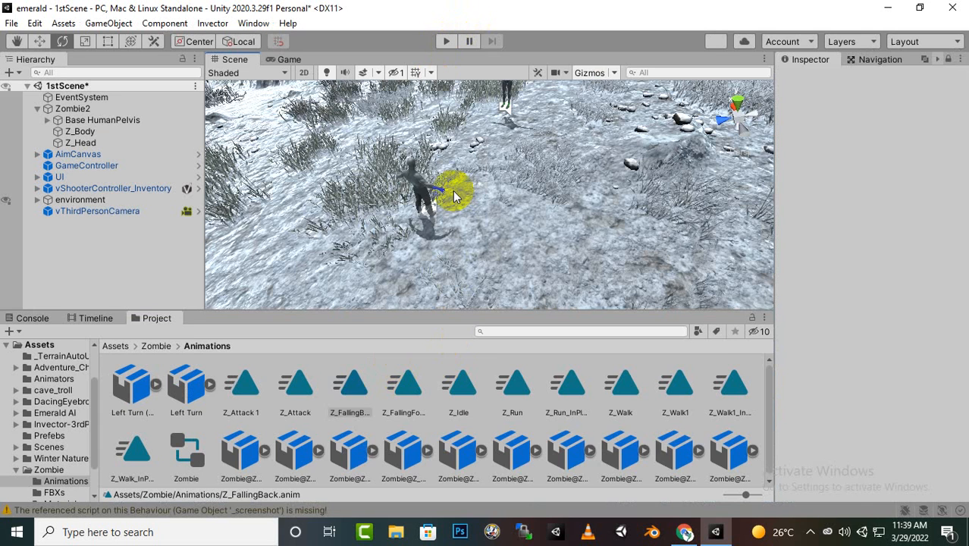
# - Select Zombie2, widen its component view and check the AI's movement speeds and Movement Type options
pyautogui.click(453, 195)
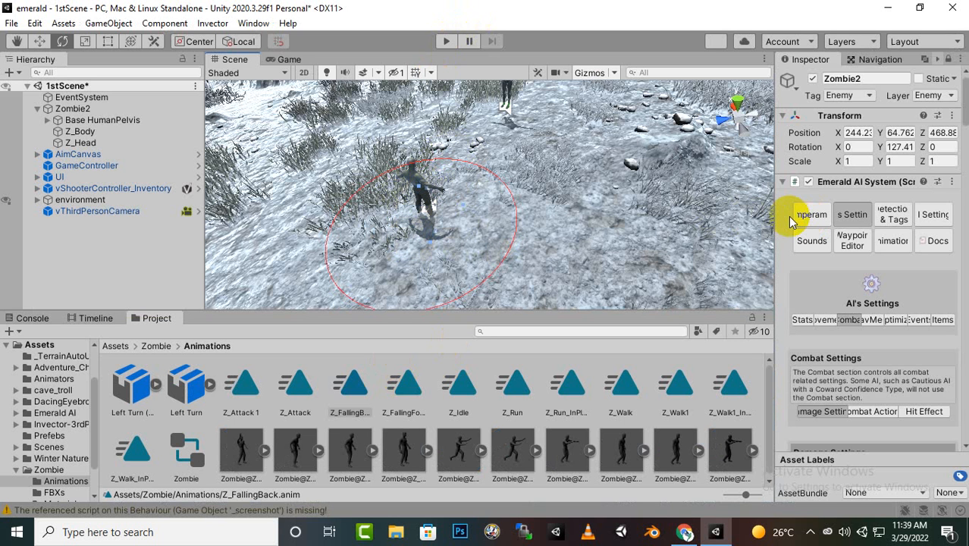
pyautogui.moveTo(773, 197); pyautogui.dragTo(603, 246)
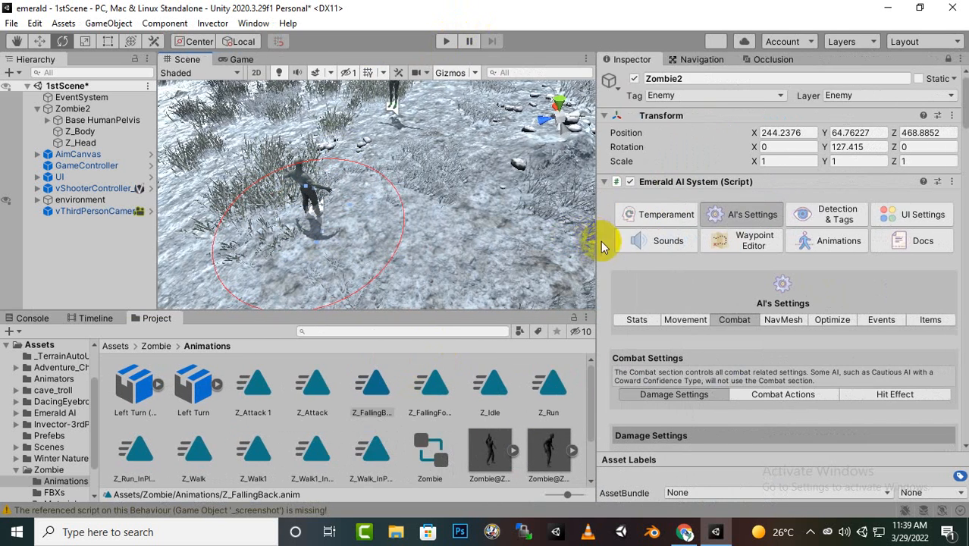
pyautogui.click(669, 321)
pyautogui.scroll(-3, 726, 352)
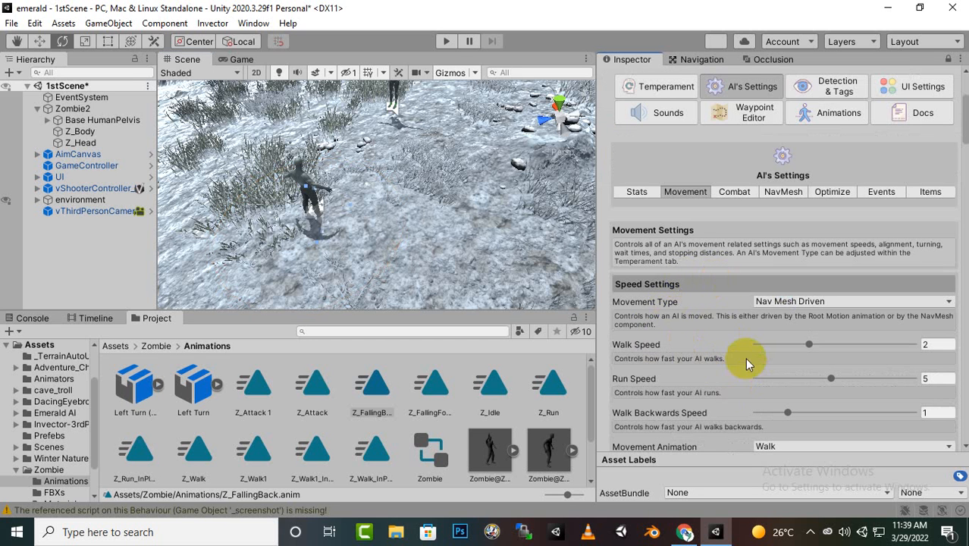
pyautogui.click(770, 301)
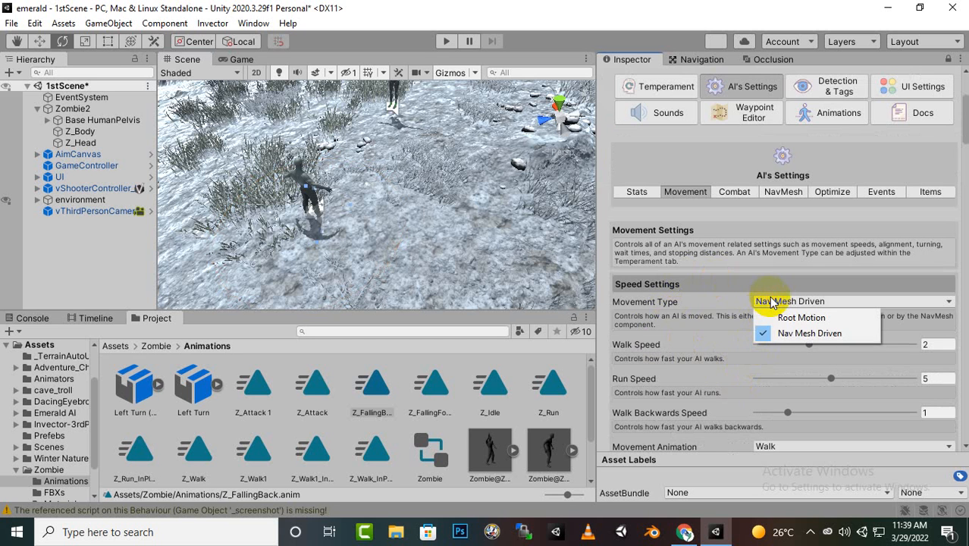
pyautogui.click(779, 259)
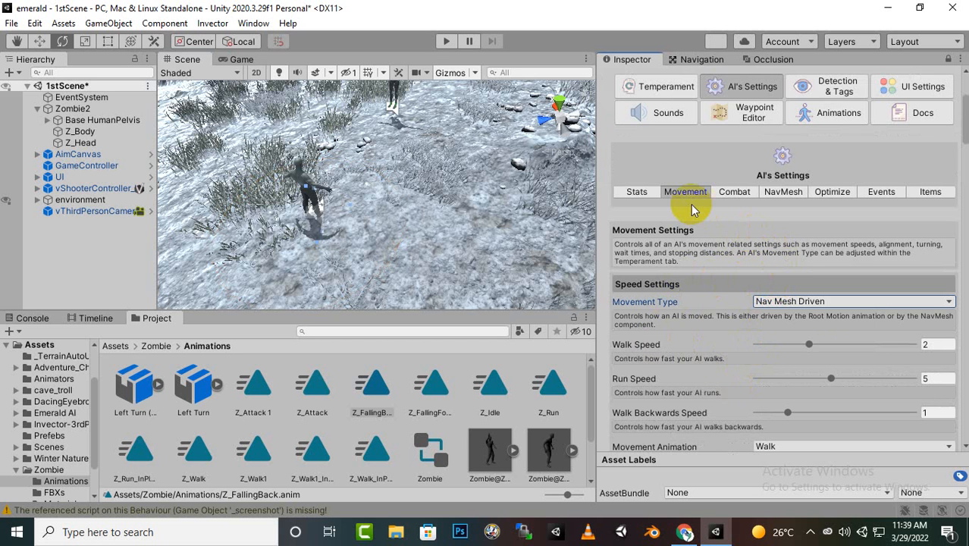
# - Review the zombie's stats, including its name and health, and its combat damage settings
pyautogui.click(634, 193)
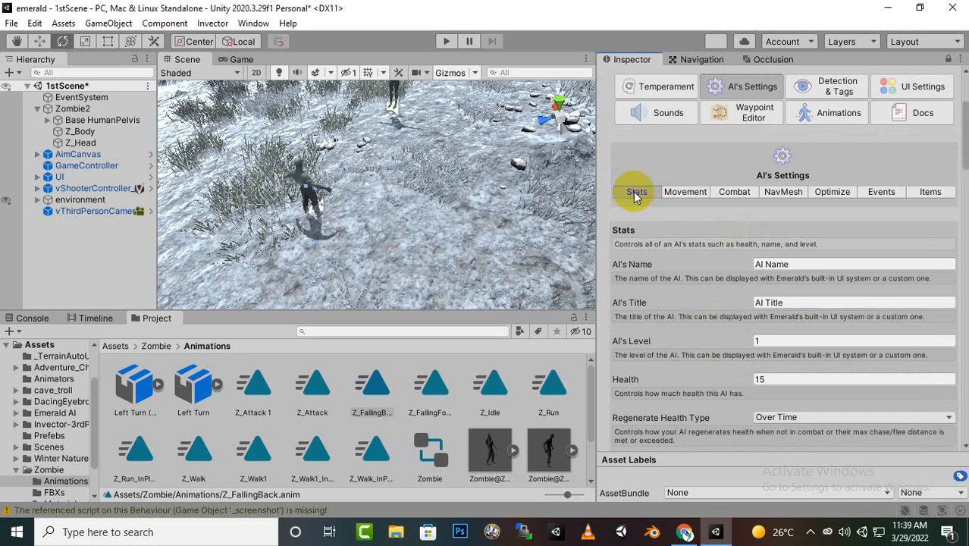
pyautogui.click(762, 265)
pyautogui.click(758, 383)
pyautogui.click(617, 386)
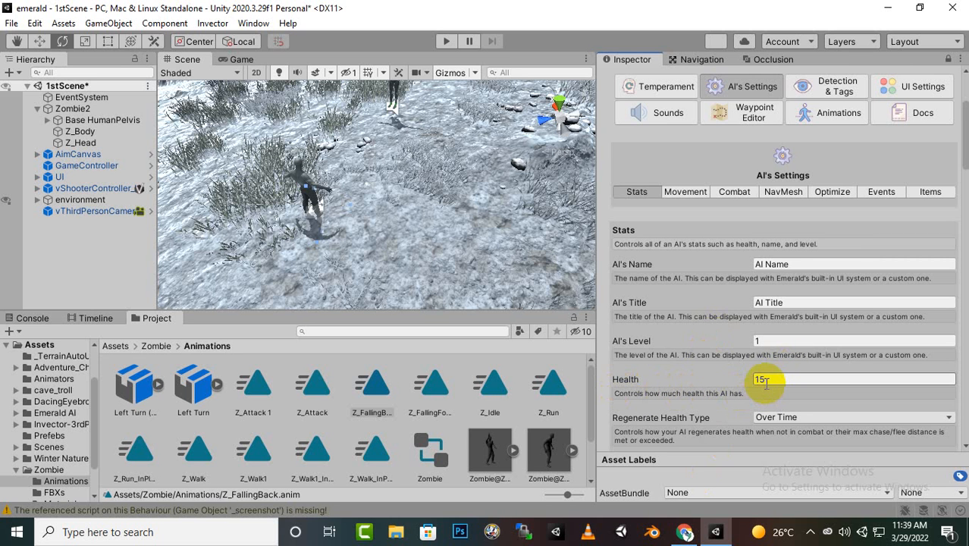
pyautogui.click(735, 191)
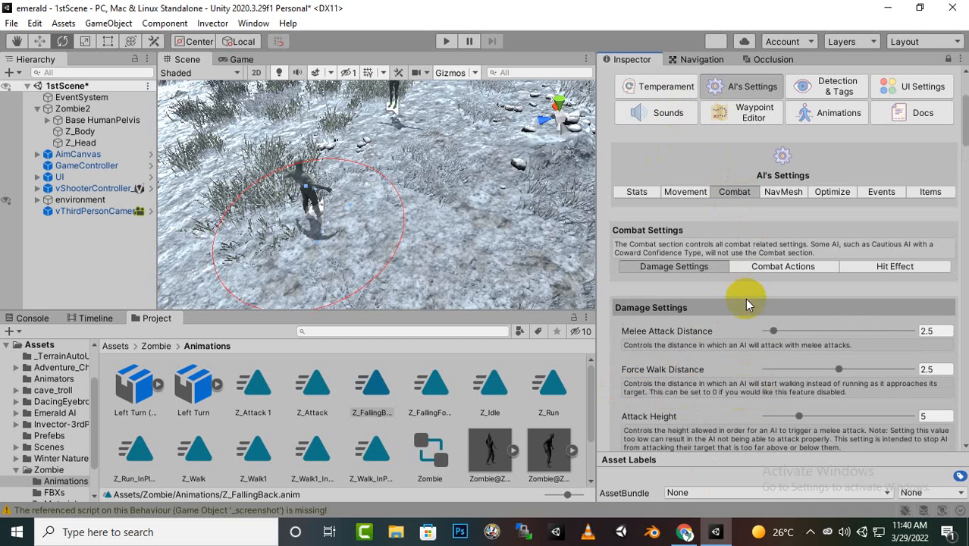
pyautogui.scroll(-5, 746, 297)
pyautogui.scroll(10, 745, 297)
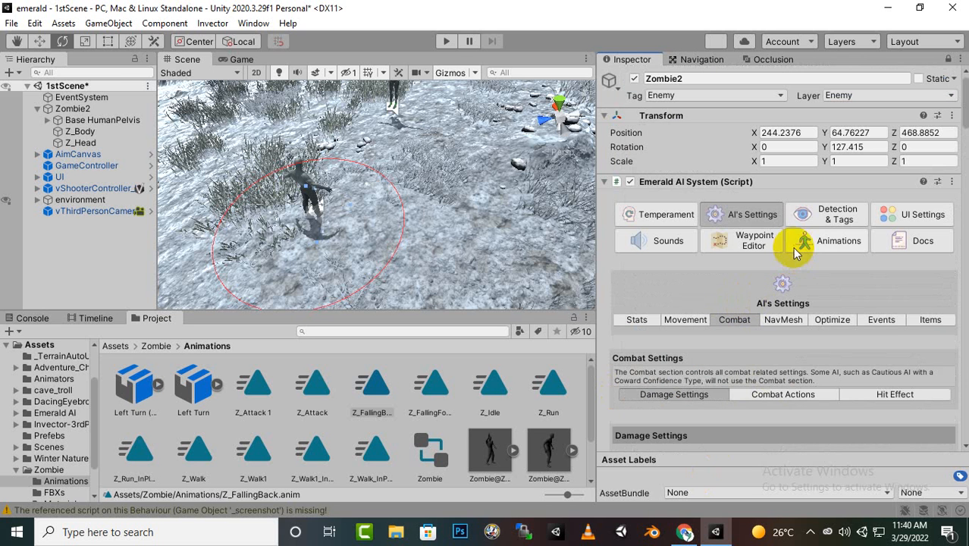
# - Set the zombie's NavMesh Agent Base Offset to -.08
pyautogui.click(796, 319)
pyautogui.scroll(-3, 742, 290)
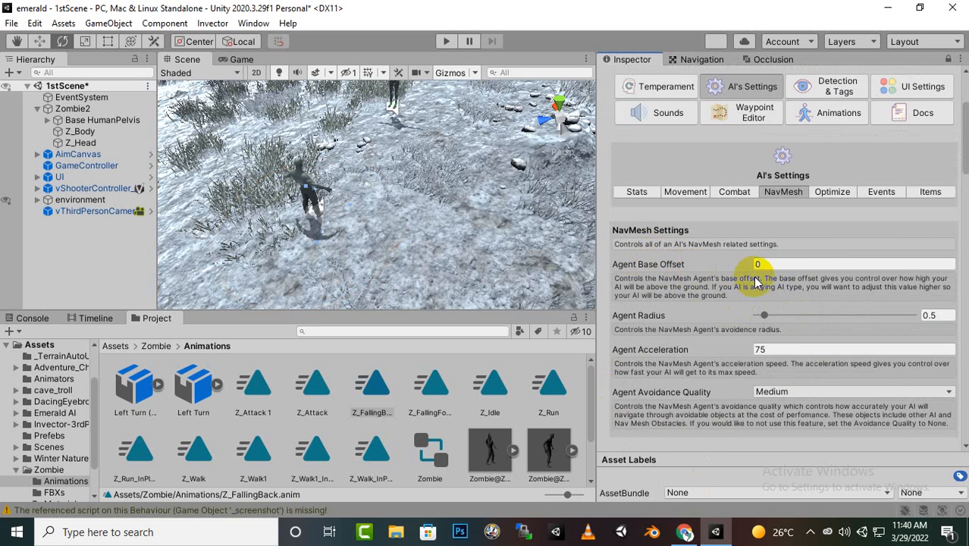
pyautogui.click(773, 263)
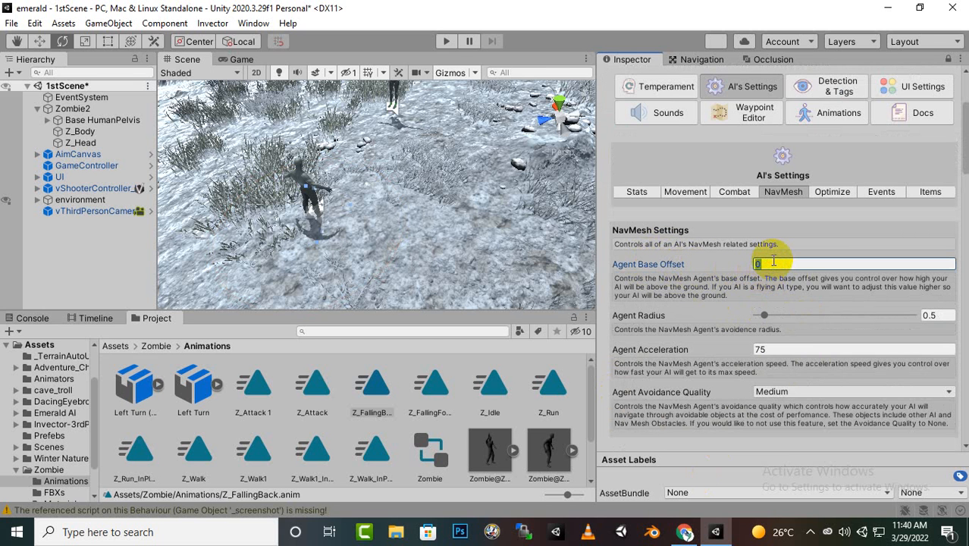
pyautogui.write('-.08')
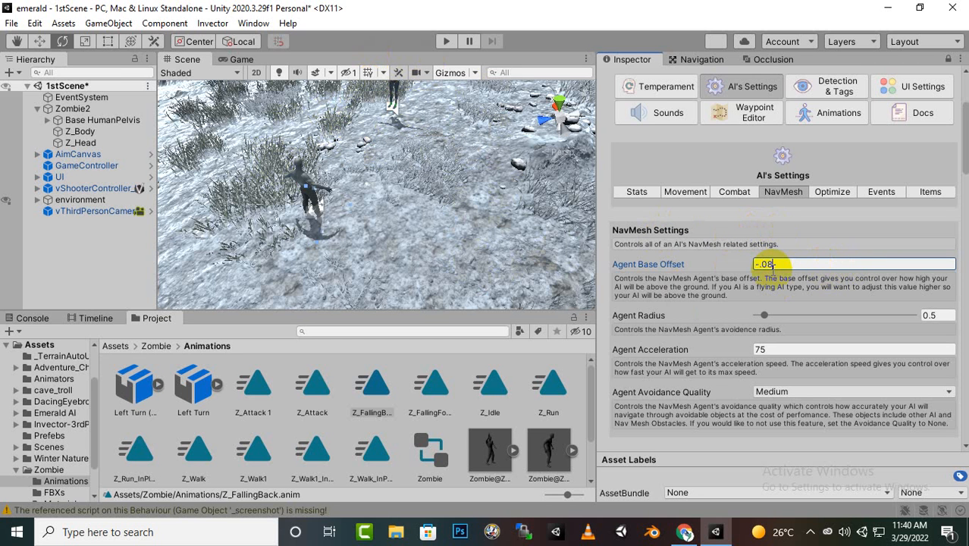
pyautogui.doubleClick(774, 264)
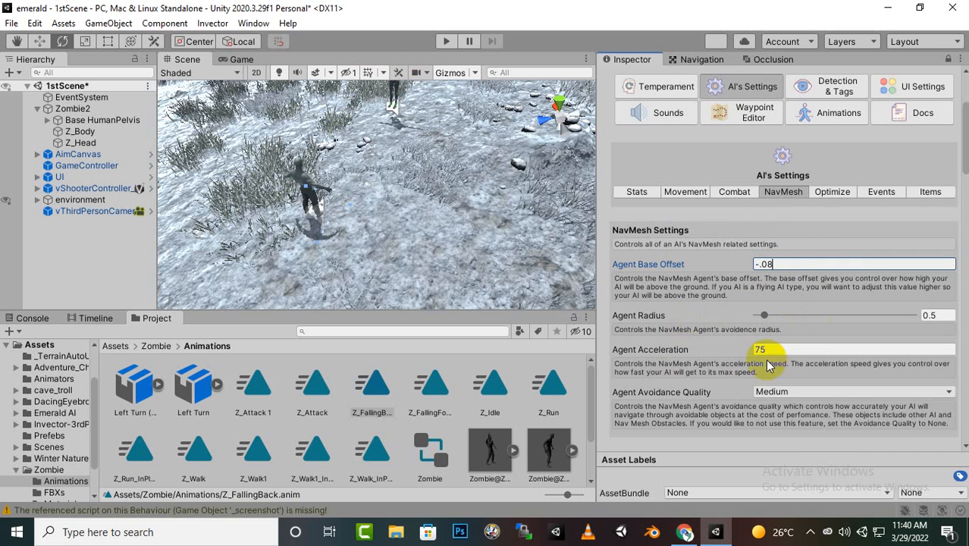
# - Check the Animator Culling Mode options in the zombie's optimization settings
pyautogui.click(816, 193)
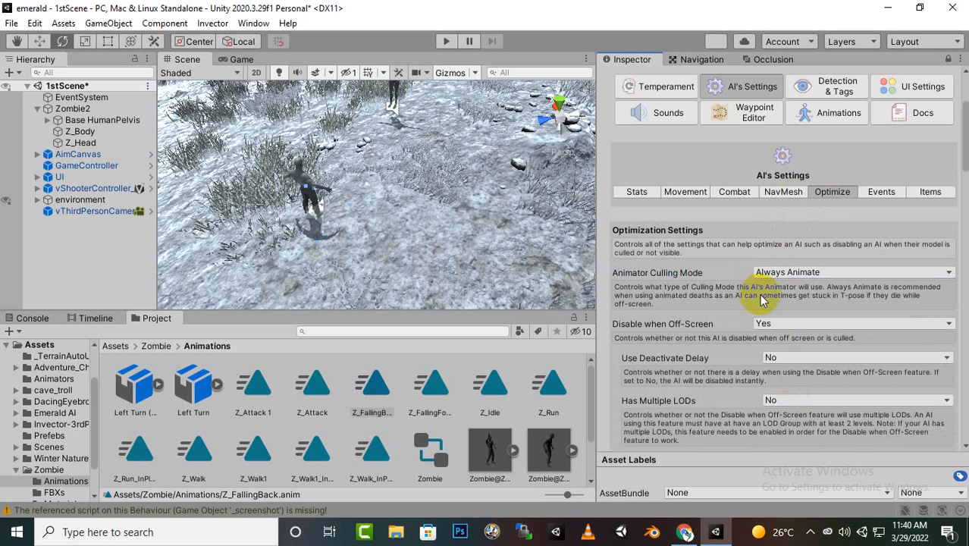
pyautogui.click(789, 273)
pyautogui.click(800, 252)
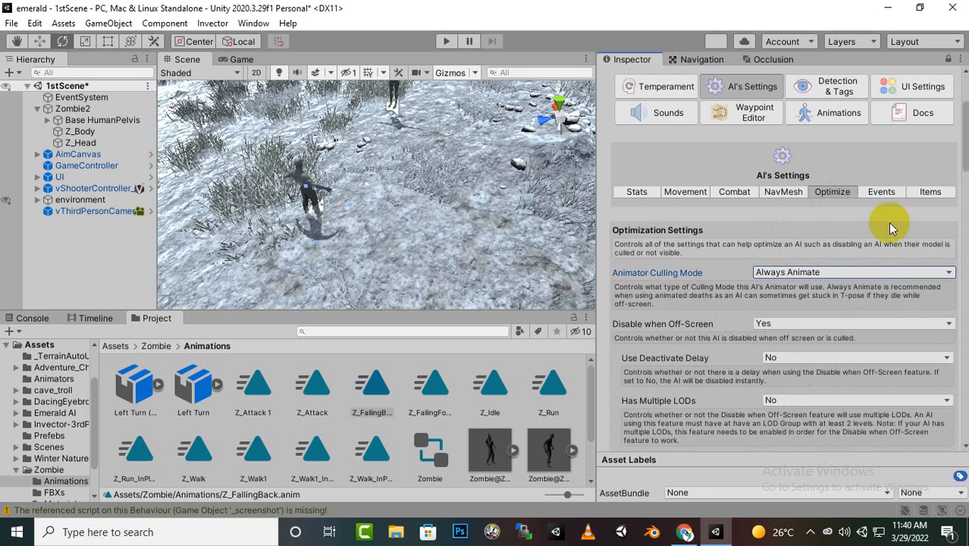
# - Examine the general and combat events available for the zombie AI, such as start, player detection and attack events
pyautogui.click(884, 191)
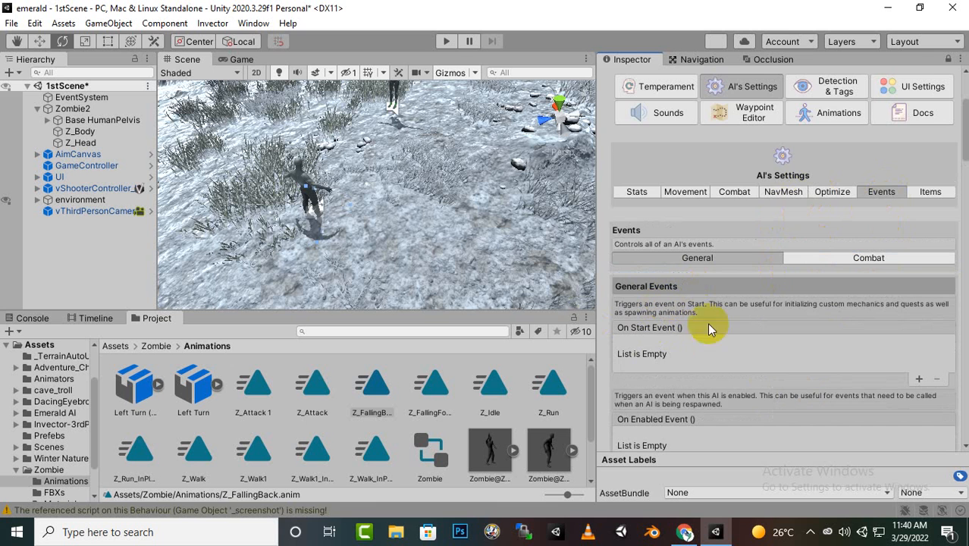
pyautogui.scroll(-3, 726, 334)
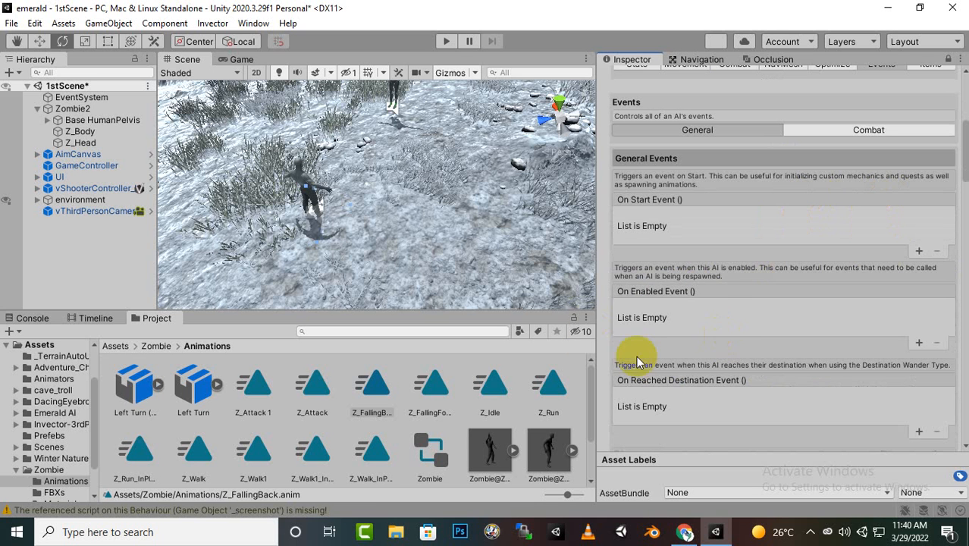
pyautogui.scroll(-3, 667, 402)
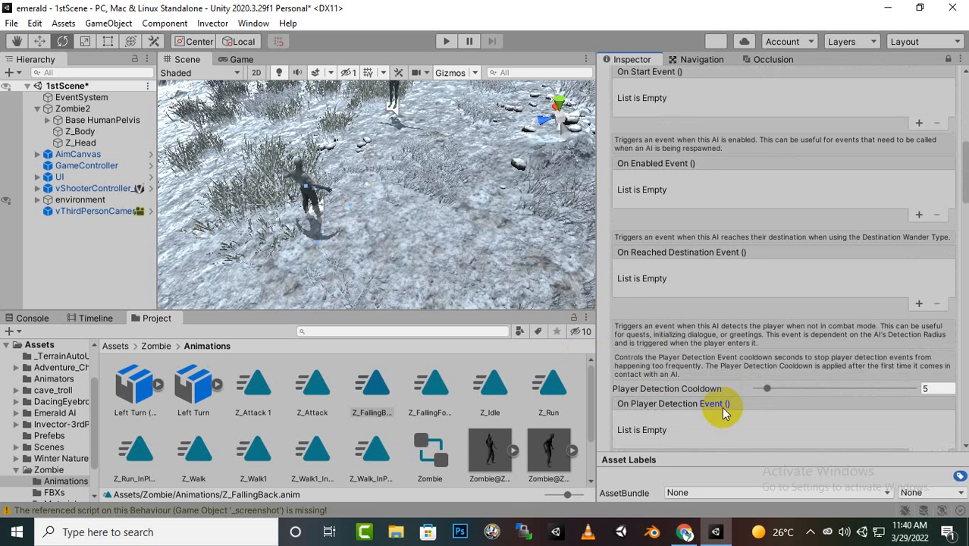
pyautogui.scroll(-3, 766, 329)
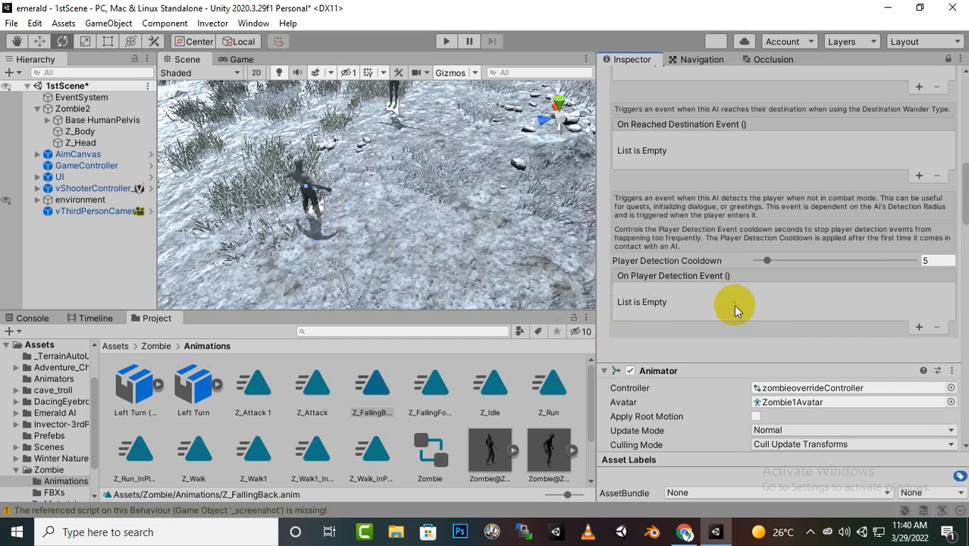
pyautogui.scroll(10, 733, 304)
pyautogui.click(888, 257)
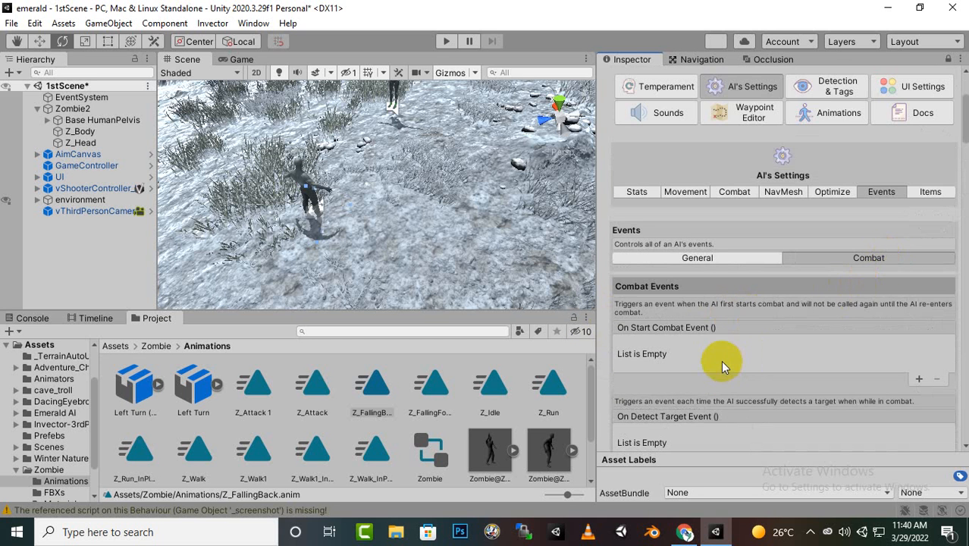
pyautogui.scroll(-3, 754, 349)
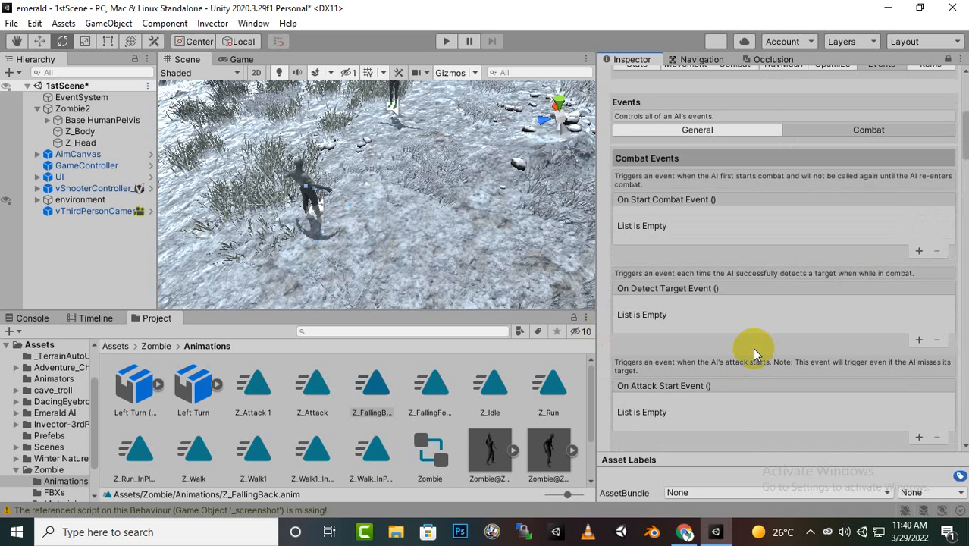
pyautogui.scroll(6, 747, 346)
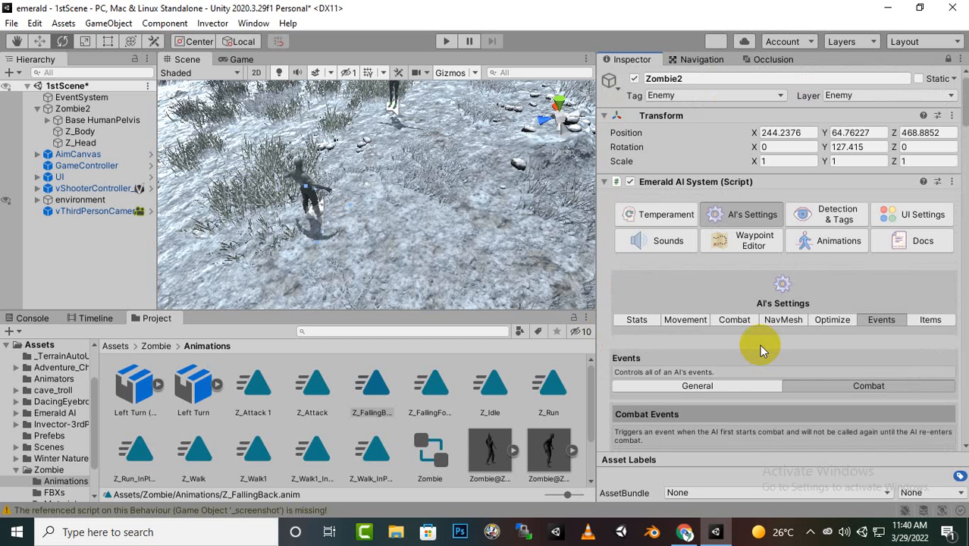
# - Review the zombie's general sound settings and add one empty audio clip entry to the Idle Sounds List
pyautogui.click(668, 240)
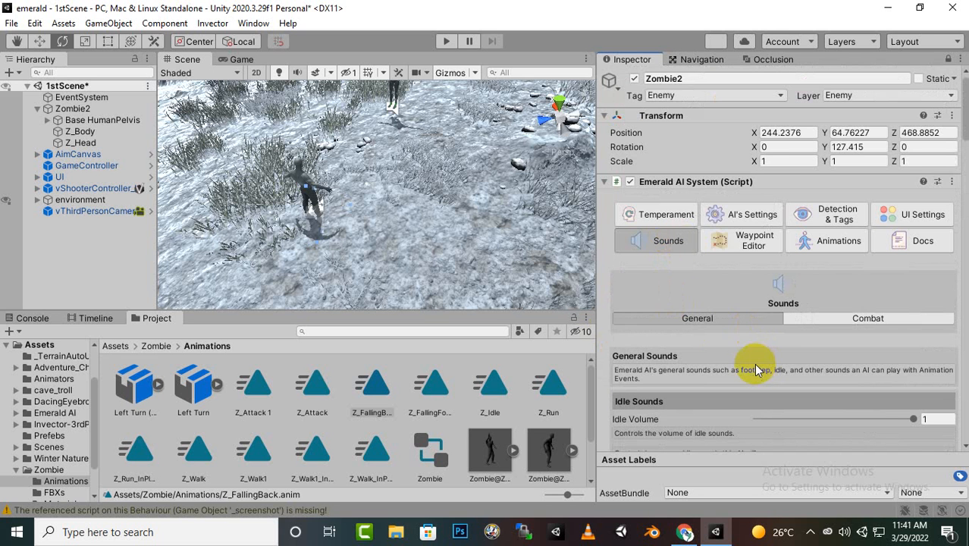
pyautogui.scroll(-3, 742, 368)
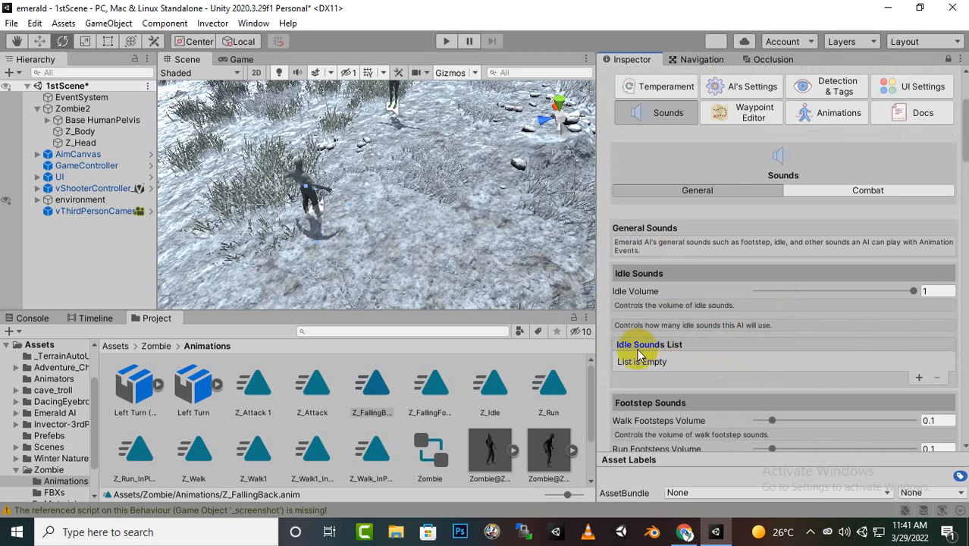
pyautogui.scroll(-3, 667, 349)
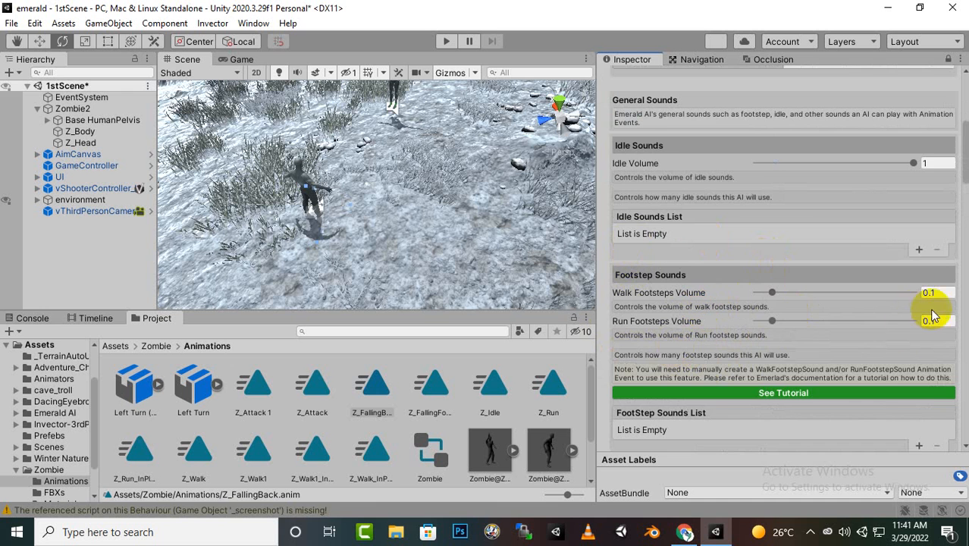
pyautogui.scroll(-3, 798, 364)
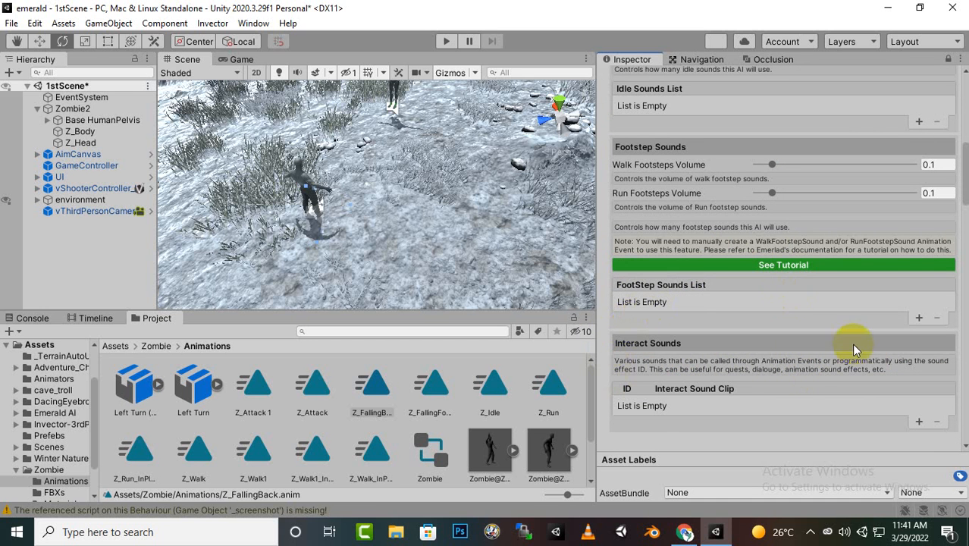
pyautogui.scroll(-3, 683, 387)
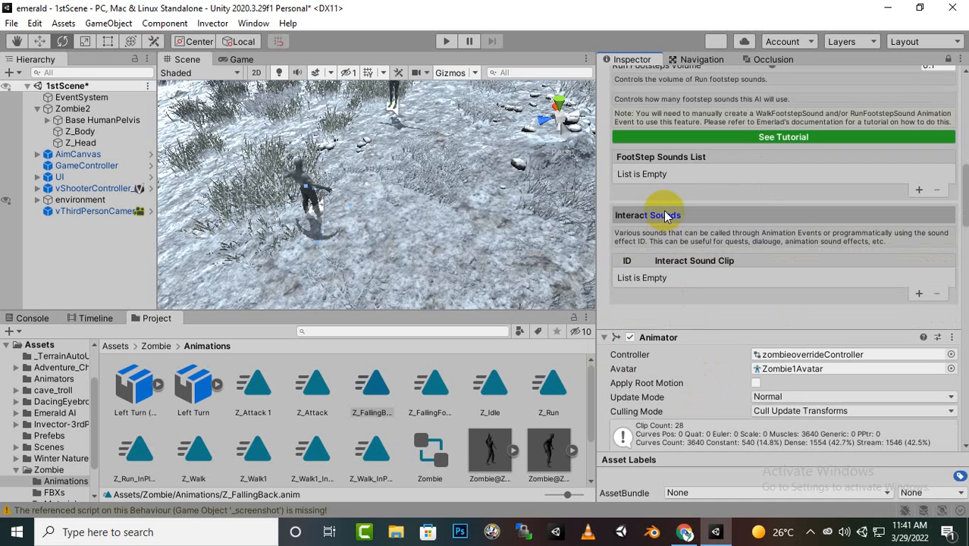
pyautogui.scroll(3, 821, 262)
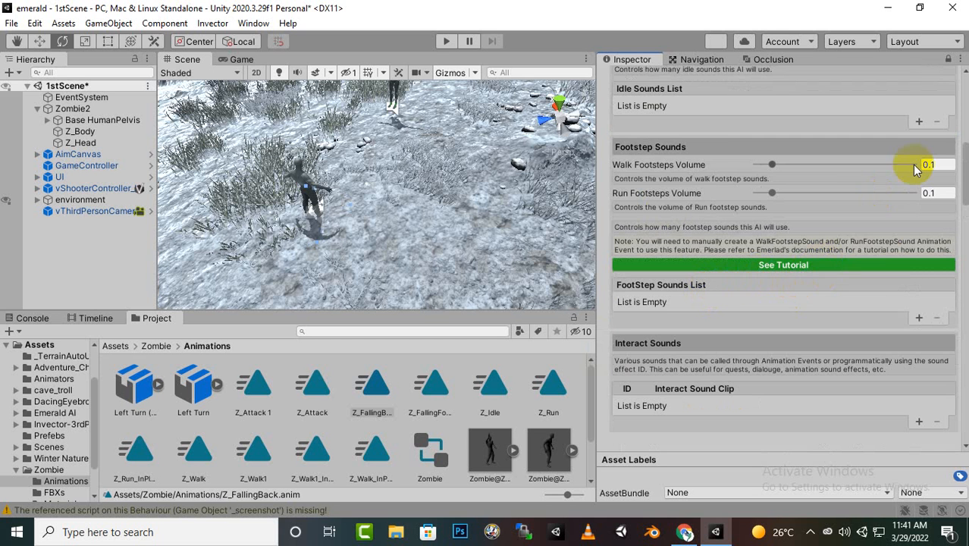
pyautogui.click(916, 121)
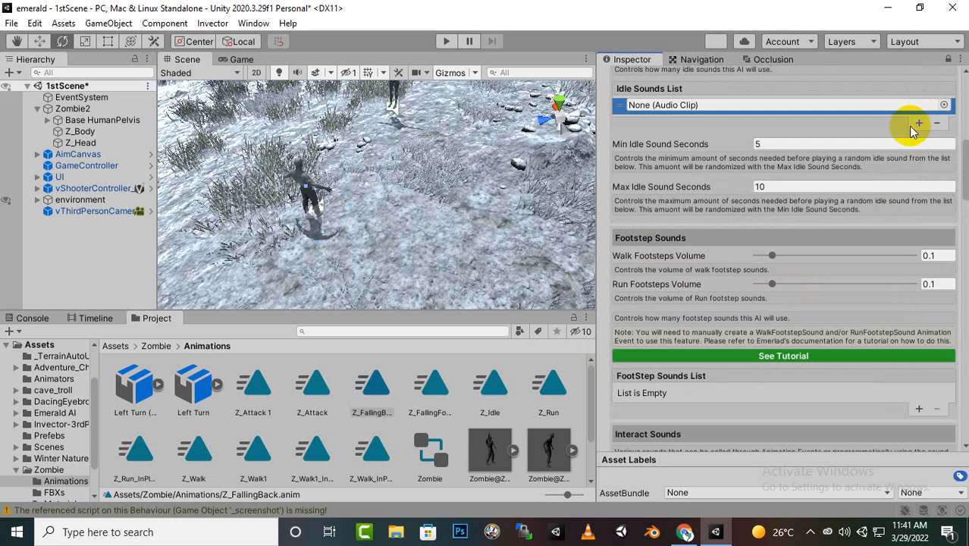
pyautogui.scroll(3, 662, 166)
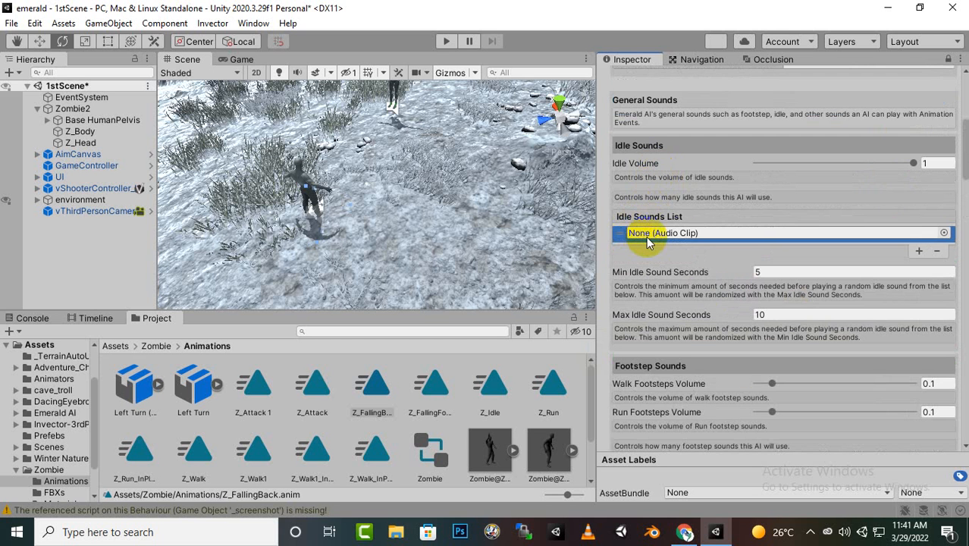
# - Assign the EmptyClip_D audio clip to the empty entry in the zombie's Idle Sounds List
pyautogui.click(943, 233)
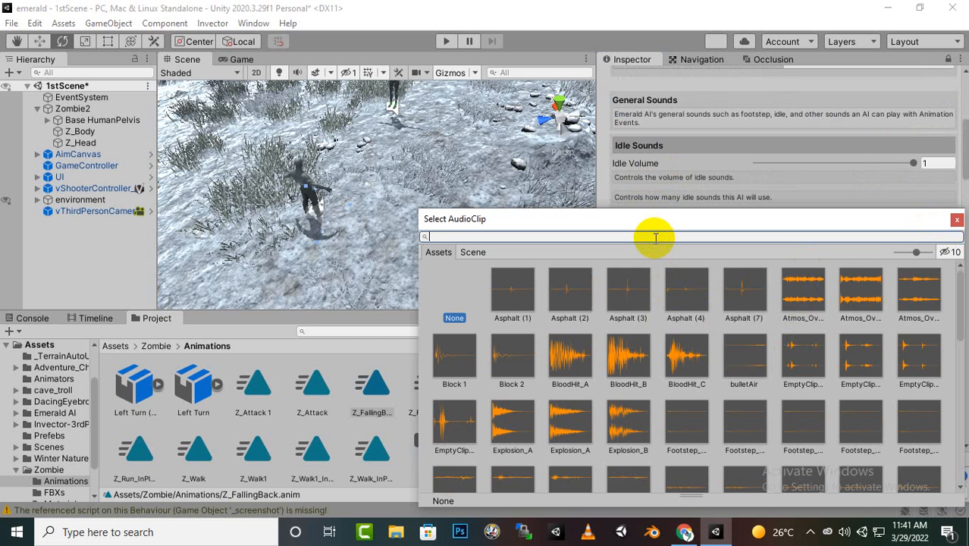
pyautogui.write('idle')
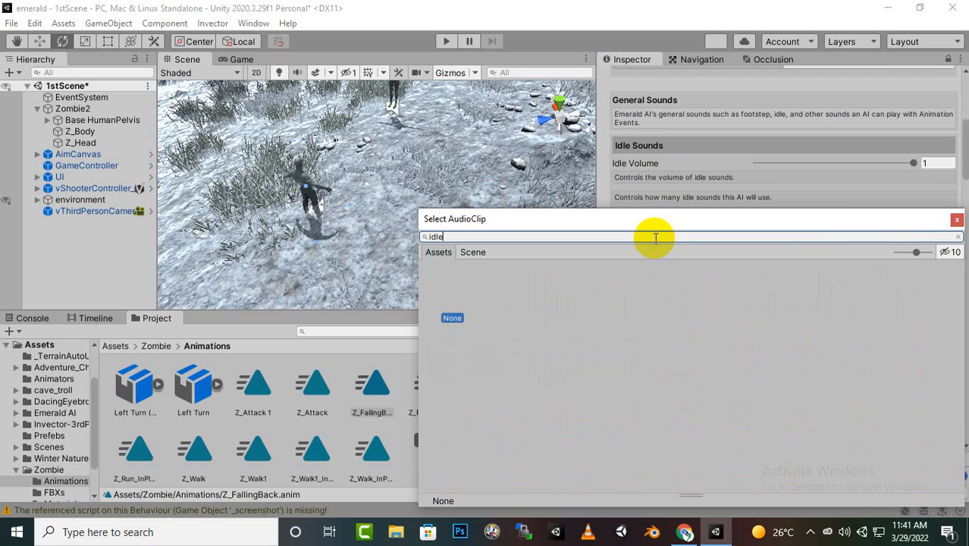
pyautogui.press('BackSpace')
pyautogui.press('BackSpace')
pyautogui.press('BackSpace')
pyautogui.press('BackSpace')
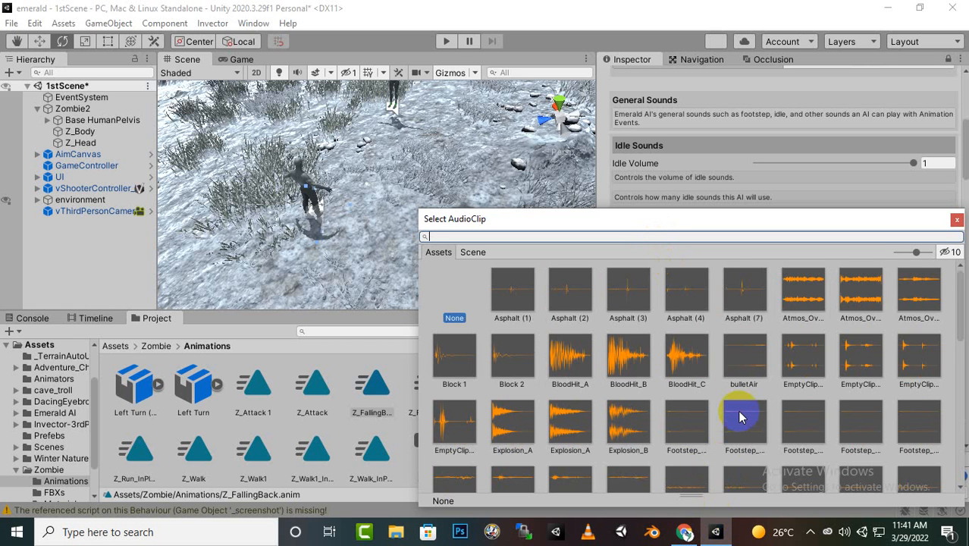
pyautogui.scroll(-1, 739, 414)
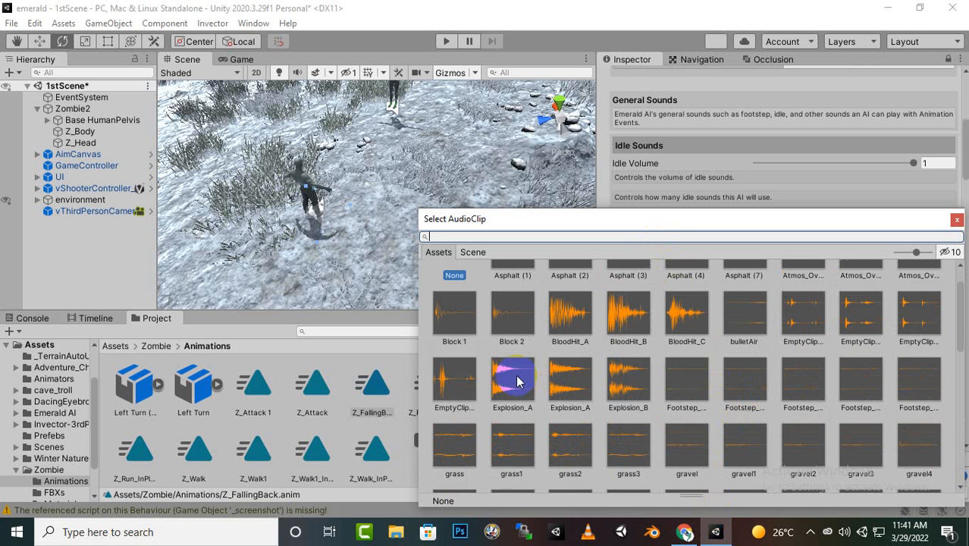
pyautogui.scroll(1, 514, 383)
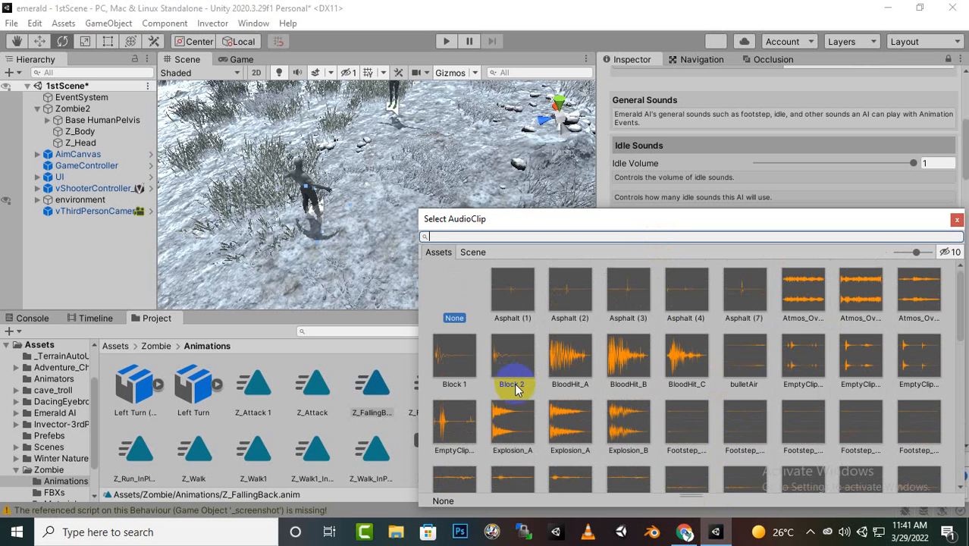
pyautogui.click(441, 426)
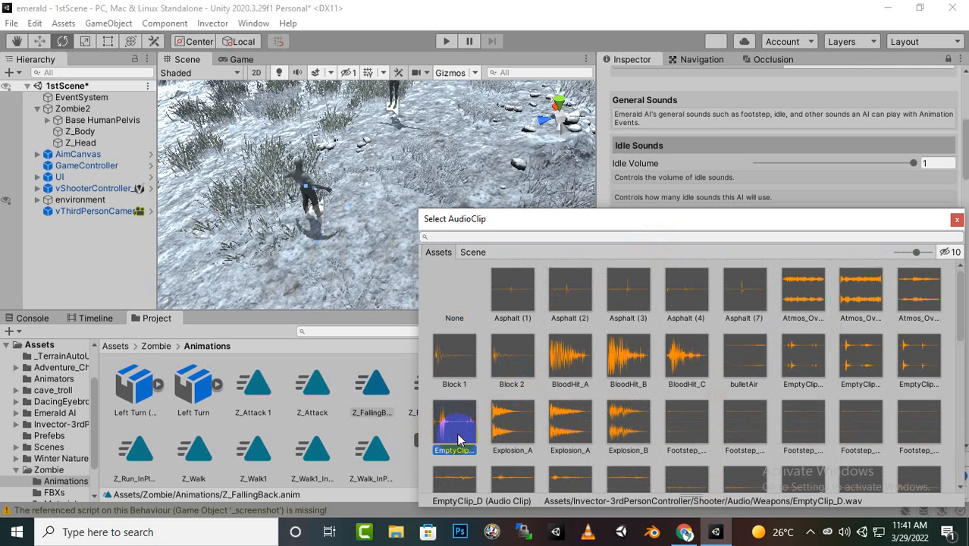
pyautogui.doubleClick(458, 439)
# - Add an entry to the FootStep Sounds List and assign it the Footstep_Earth_Walk_01 clip
pyautogui.scroll(-3, 743, 273)
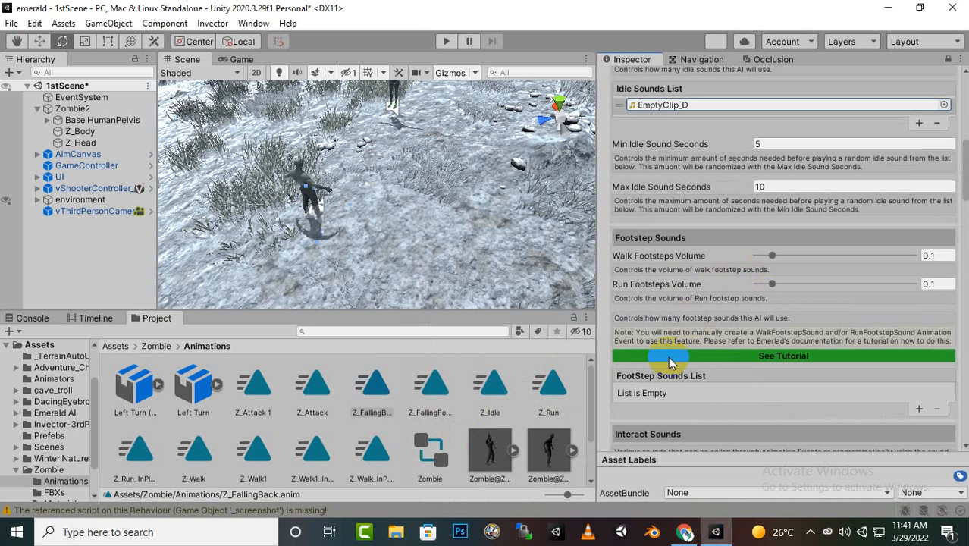
pyautogui.click(922, 410)
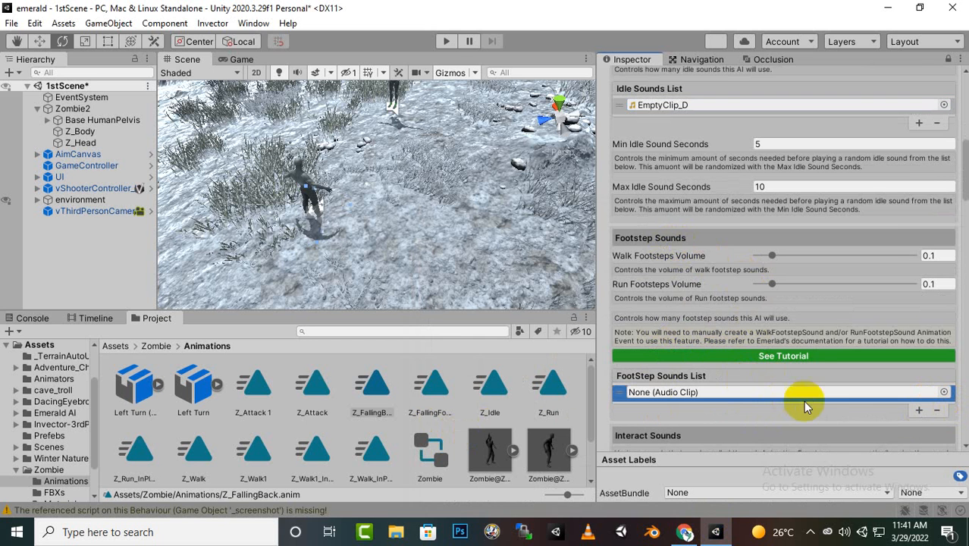
pyautogui.click(943, 391)
pyautogui.write('f')
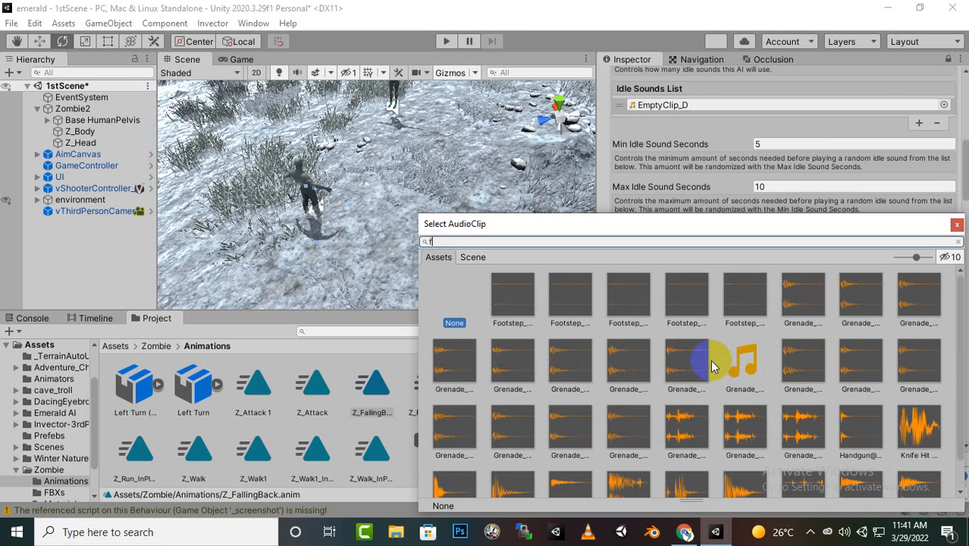
pyautogui.click(512, 303)
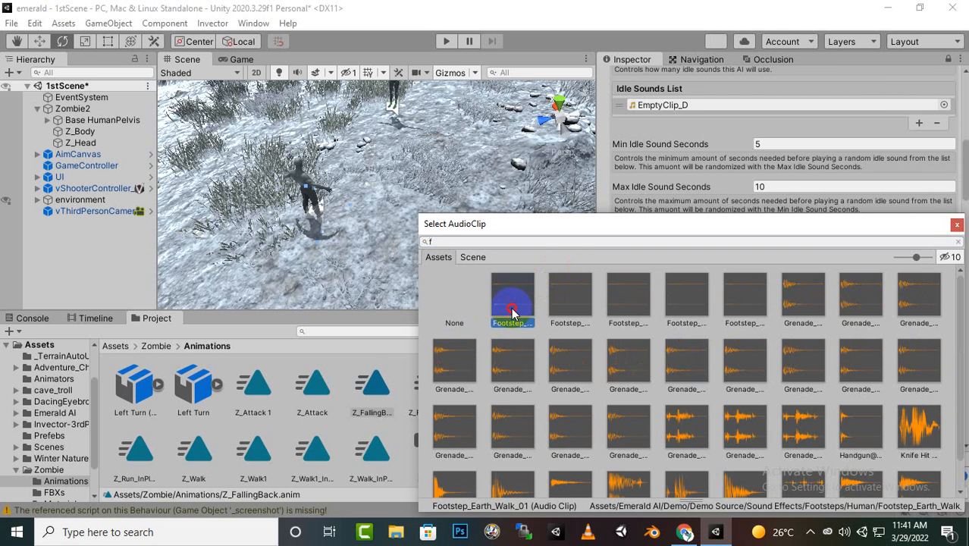
pyautogui.click(512, 307)
# - Add an Interact Sounds entry with ID 0 and search the audio clips for "inter" and "com"
pyautogui.scroll(-3, 805, 382)
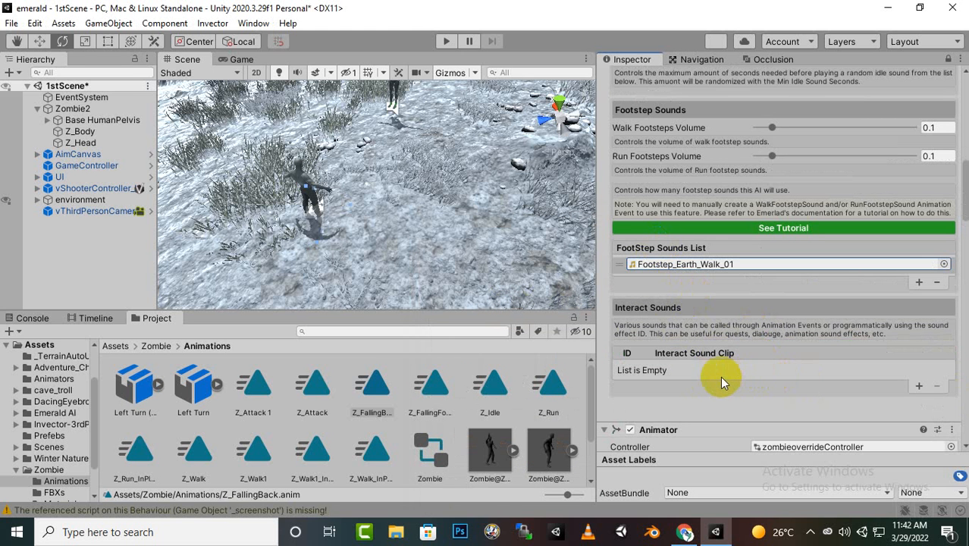
pyautogui.click(919, 388)
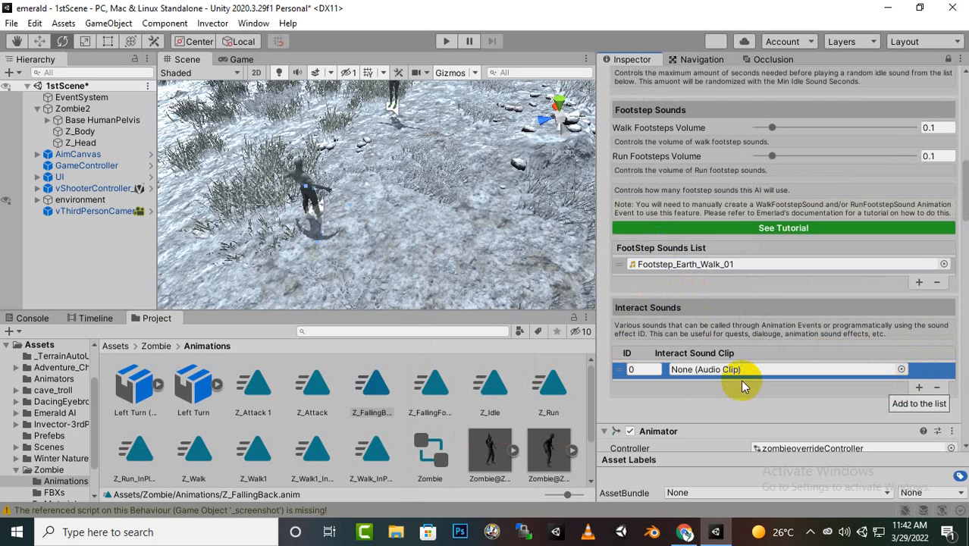
pyautogui.click(901, 370)
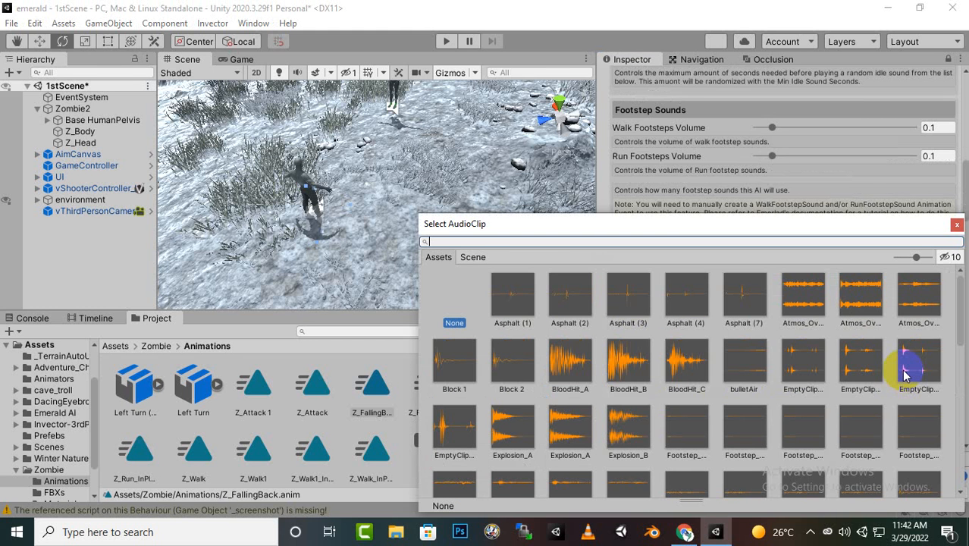
pyautogui.write('inter')
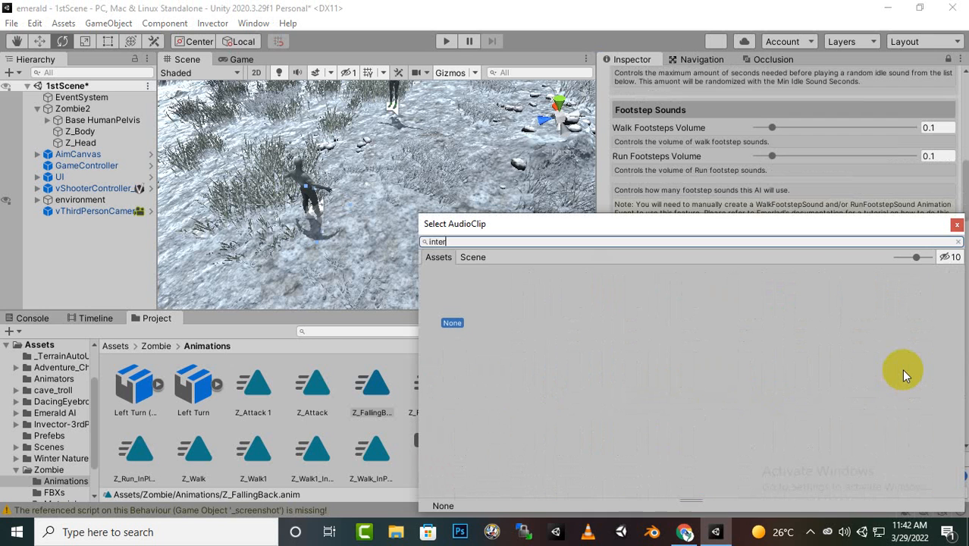
pyautogui.press('BackSpace')
pyautogui.press('BackSpace')
pyautogui.press('BackSpace')
pyautogui.press('BackSpace')
pyautogui.write('com')
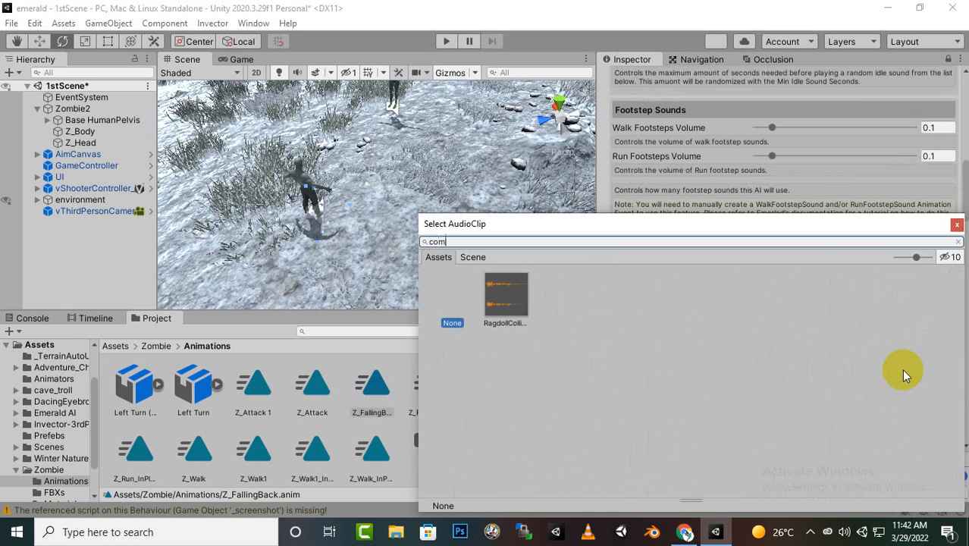
pyautogui.press('BackSpace')
pyautogui.press('BackSpace')
pyautogui.press('BackSpace')
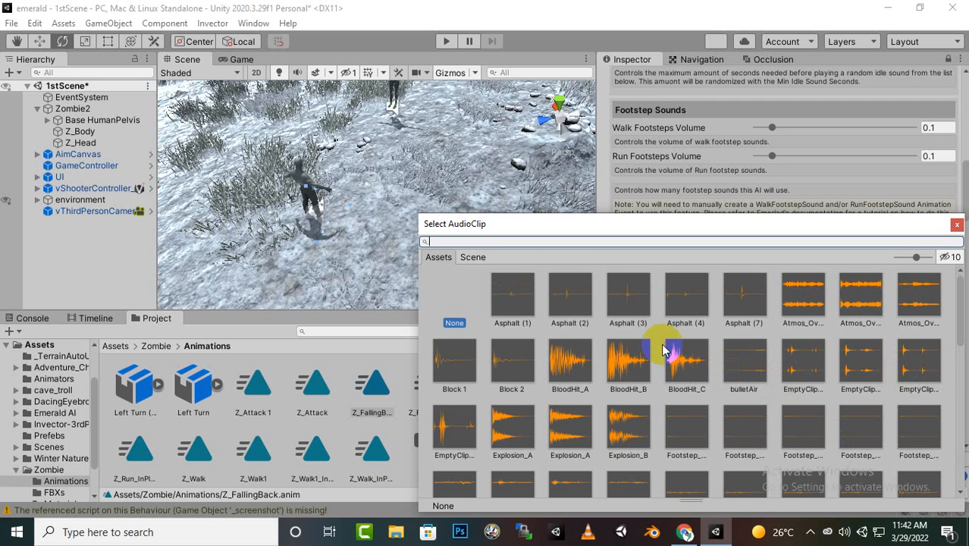
# - Browse the audio clips and assign slash_E as the Interact Sound Clip for ID 0
pyautogui.scroll(-1, 663, 347)
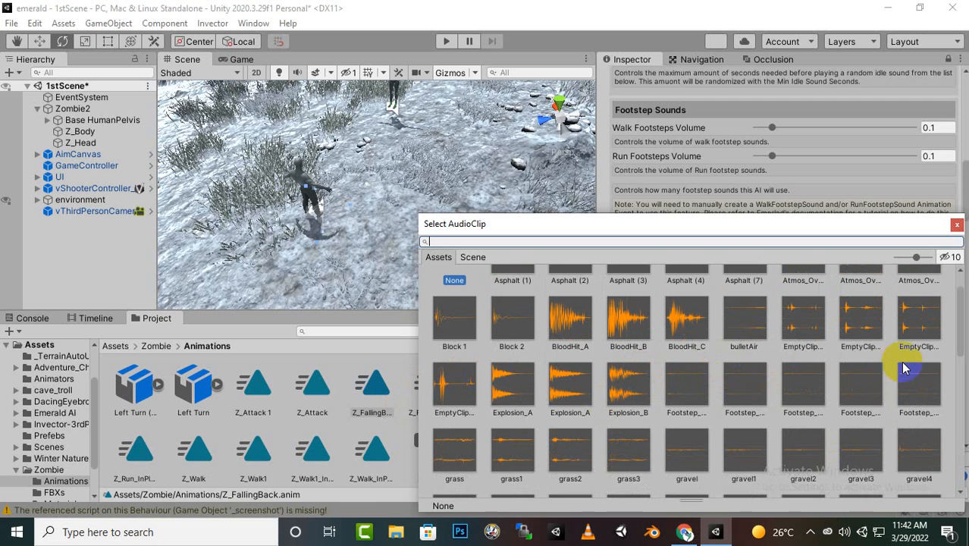
pyautogui.scroll(-3, 743, 367)
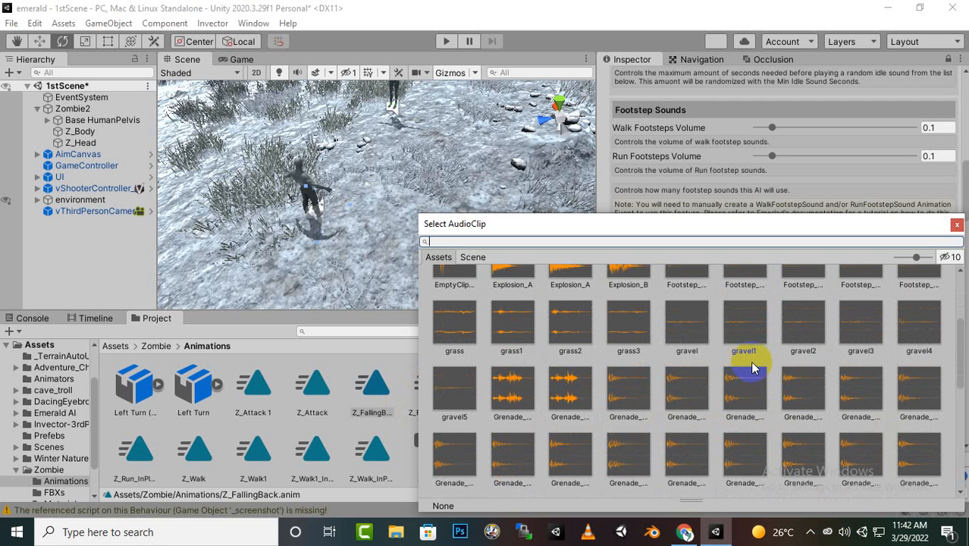
pyautogui.scroll(-1, 514, 410)
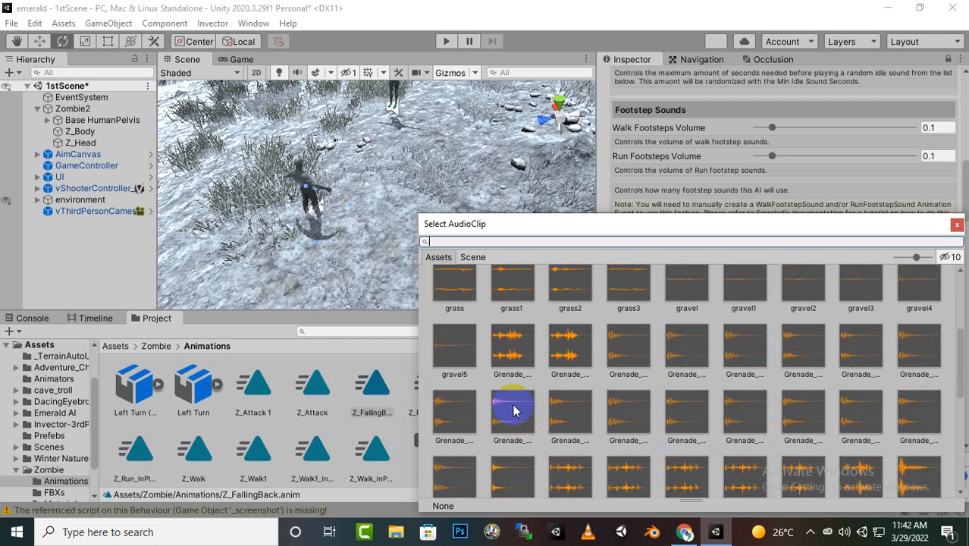
pyautogui.scroll(-5, 514, 410)
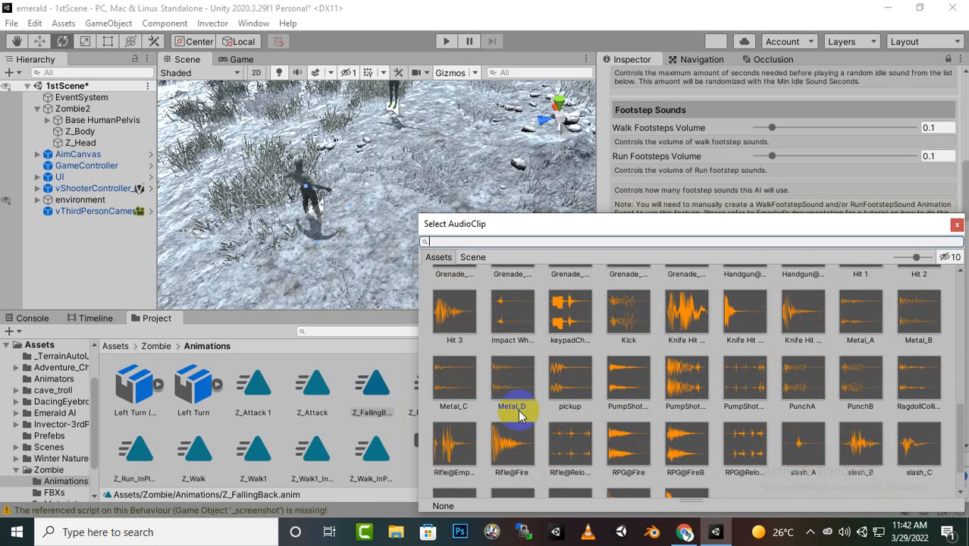
pyautogui.scroll(-2, 504, 440)
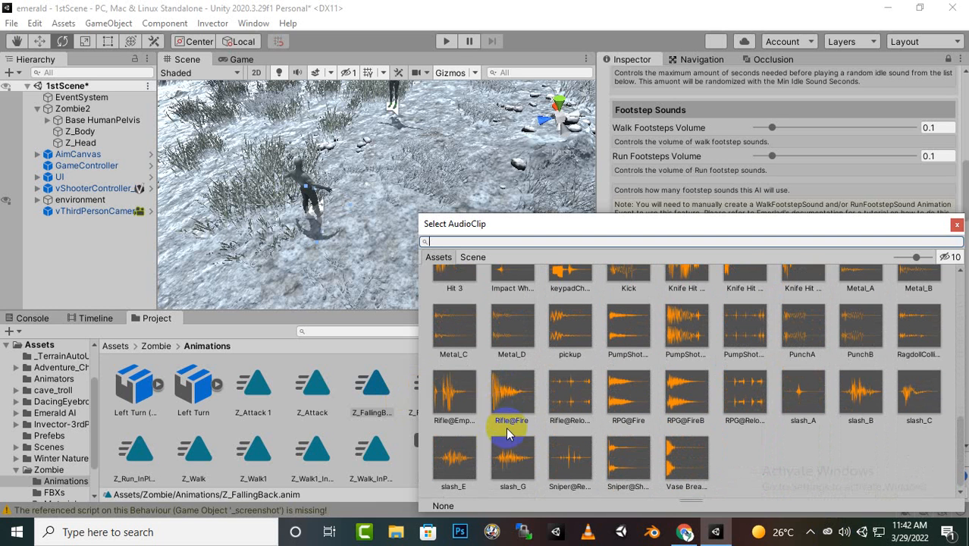
pyautogui.click(504, 327)
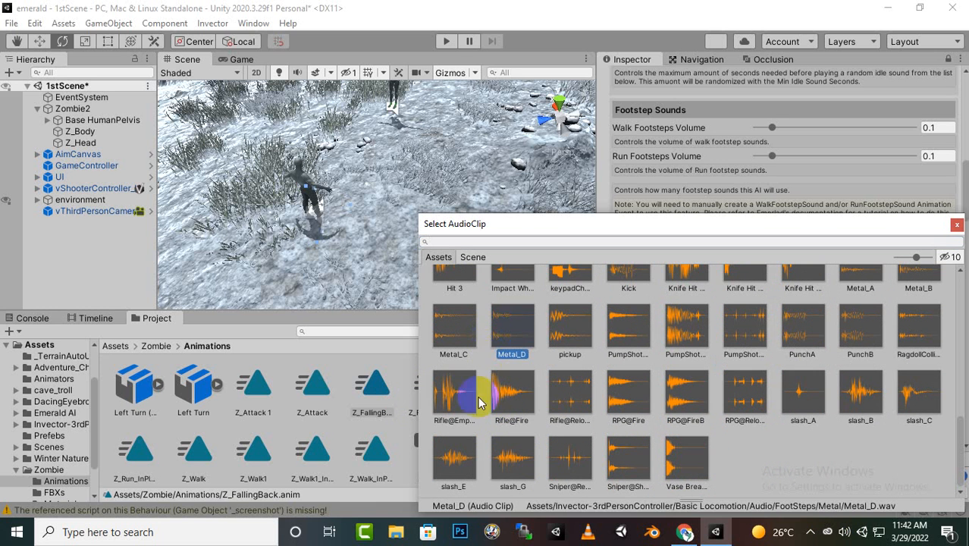
pyautogui.click(455, 464)
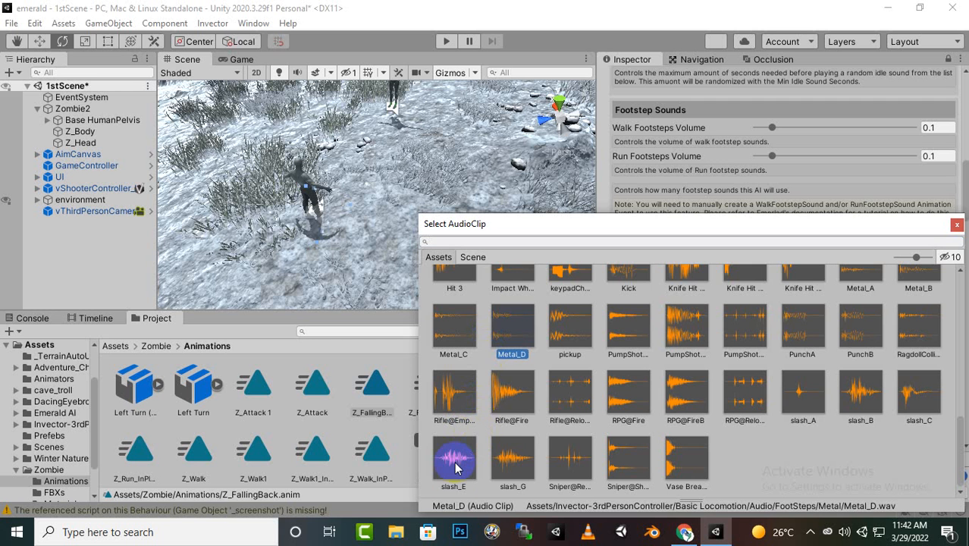
pyautogui.doubleClick(455, 464)
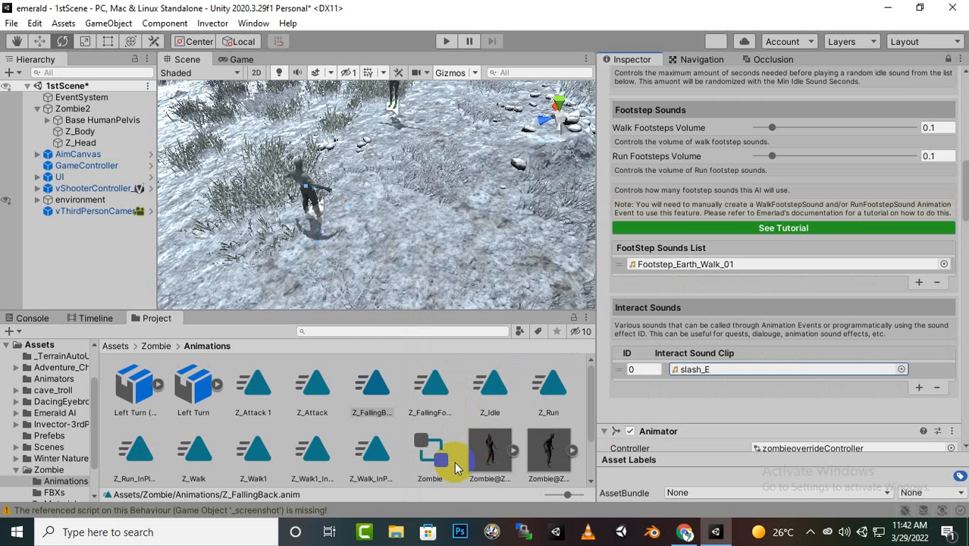
# - Save the scene with the zombie's new general sounds
pyautogui.scroll(-10, 788, 342)
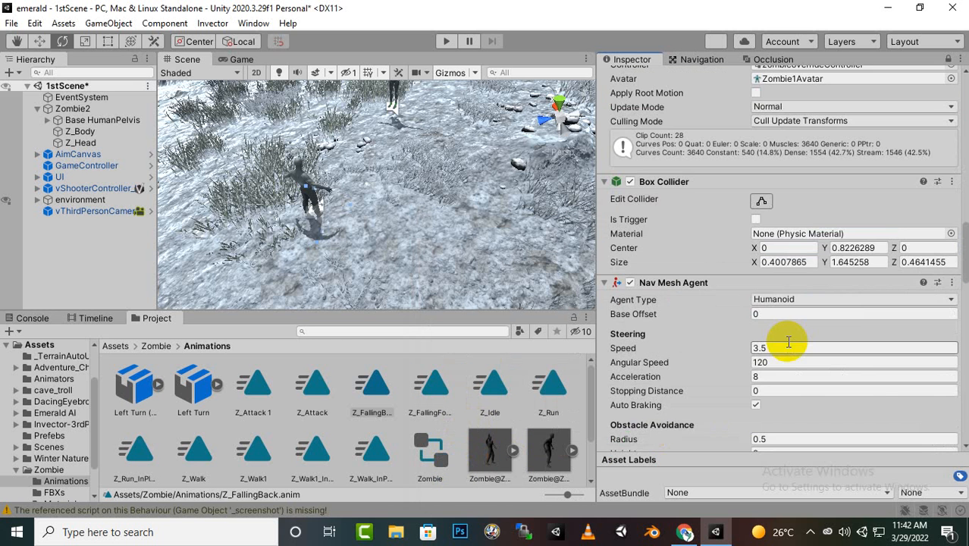
pyautogui.scroll(15, 788, 343)
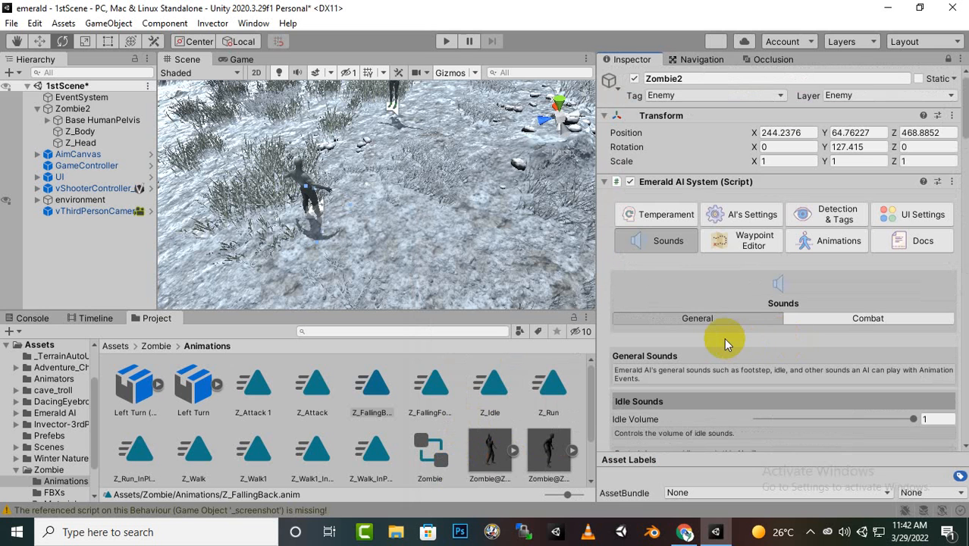
pyautogui.hotkey('ctrl', 's')
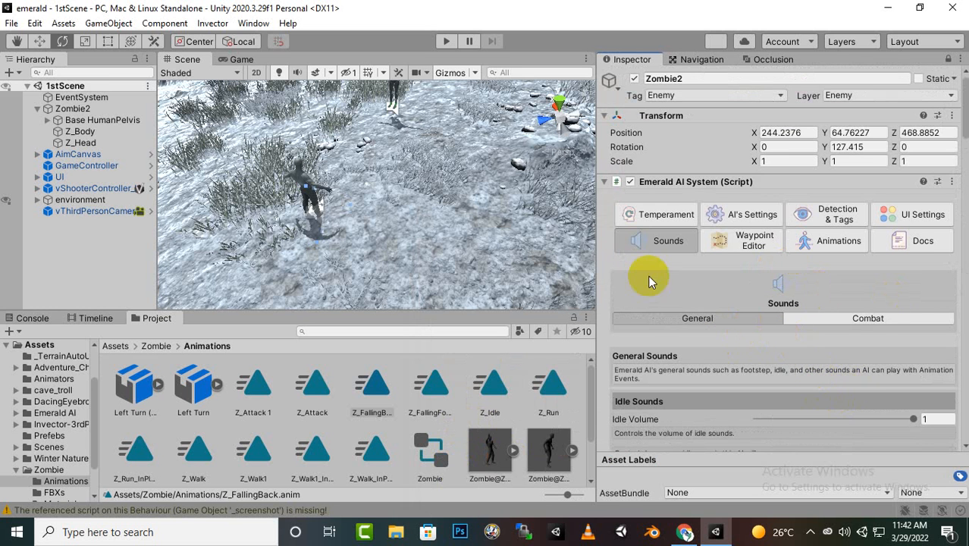
# - Examine the zombie's UI Settings, including the AI name, AI level and Auto Create Health Bars options, without changing them
pyautogui.click(892, 220)
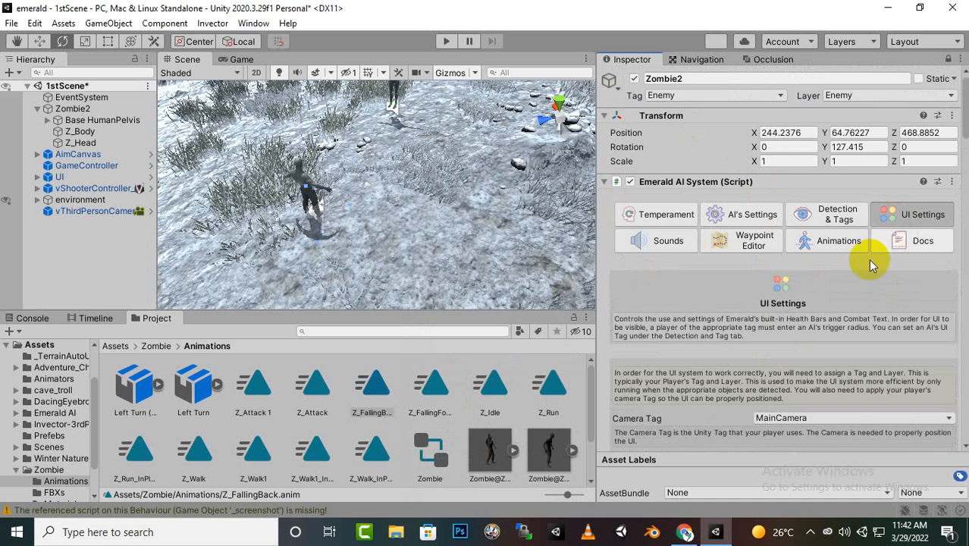
pyautogui.scroll(-3, 706, 303)
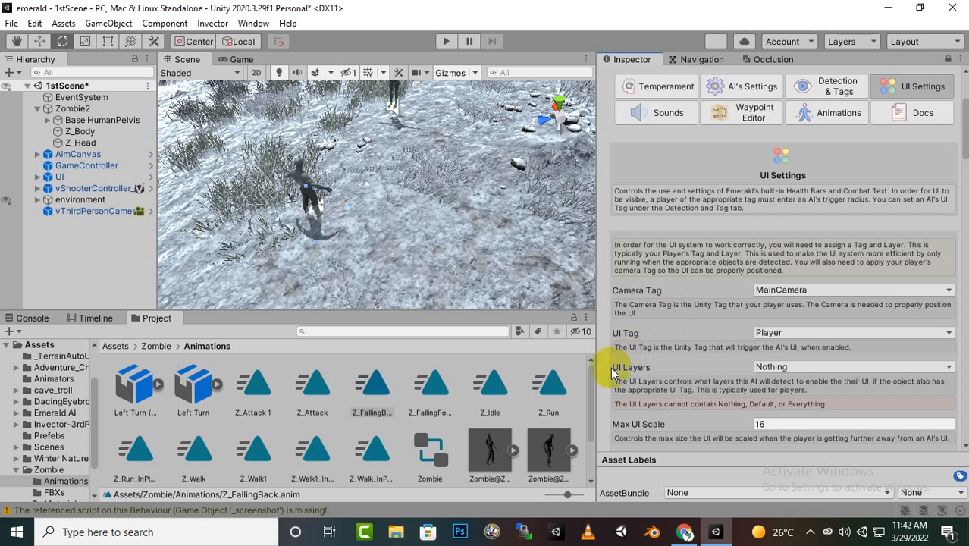
pyautogui.scroll(-6, 649, 388)
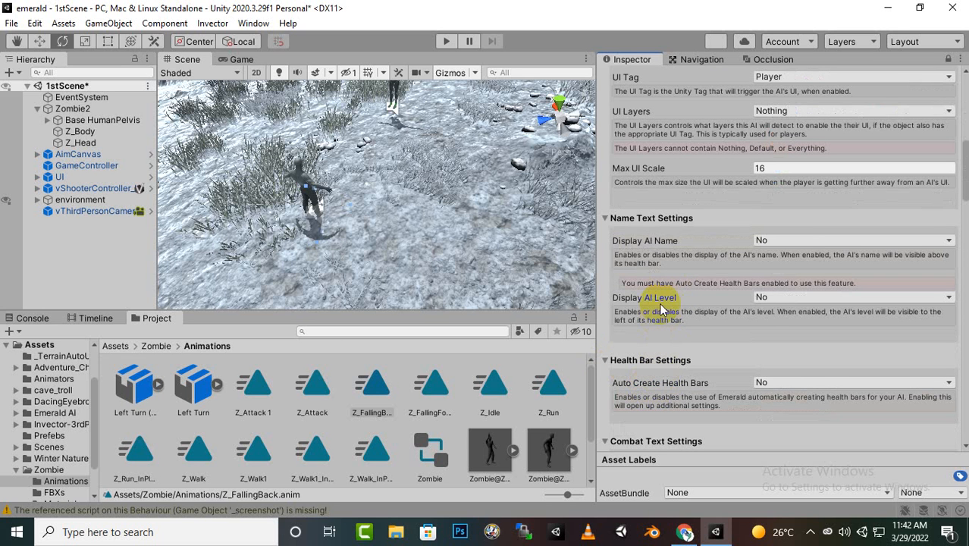
pyautogui.click(796, 243)
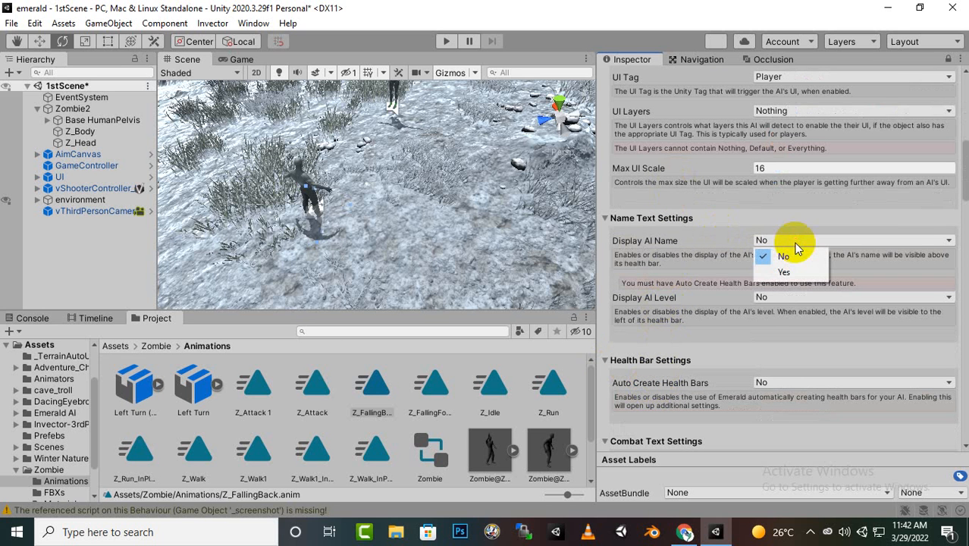
pyautogui.click(780, 296)
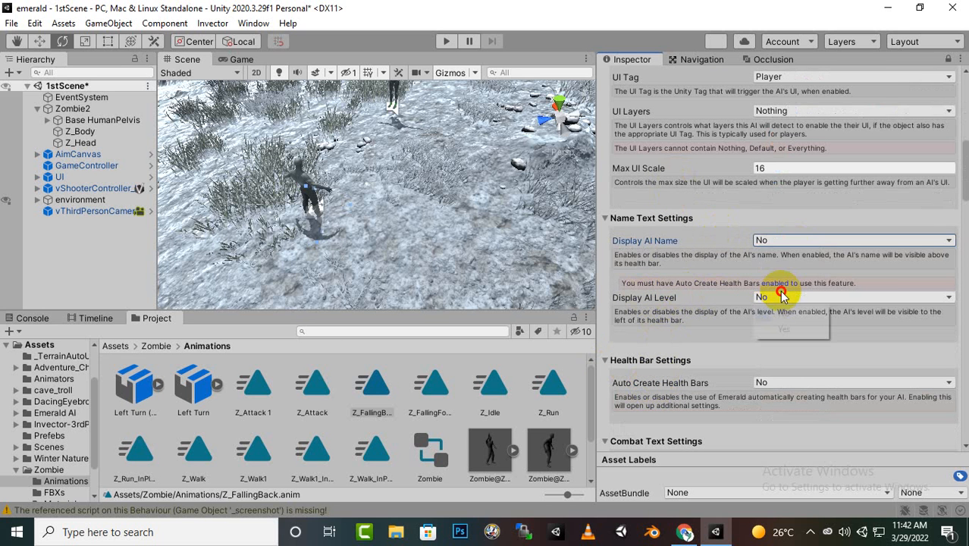
pyautogui.click(663, 298)
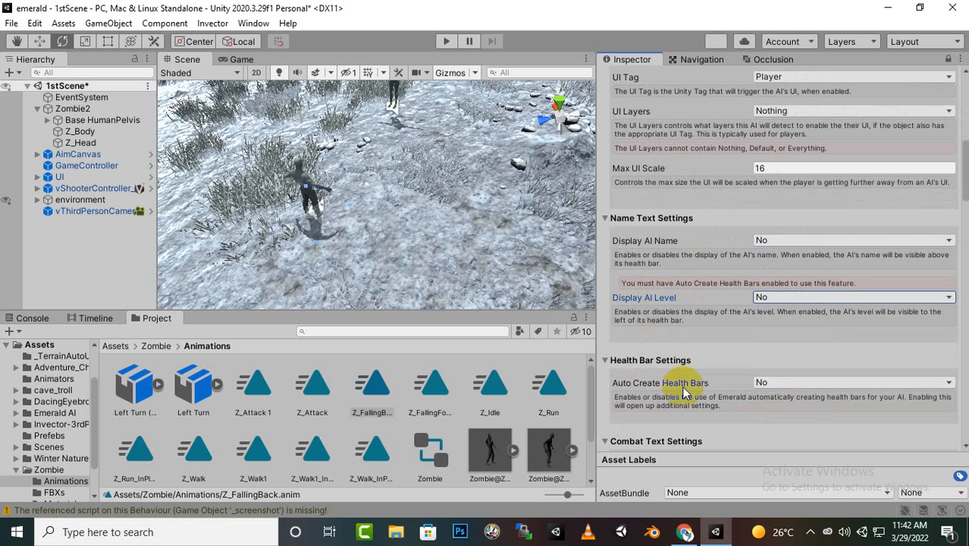
pyautogui.click(771, 384)
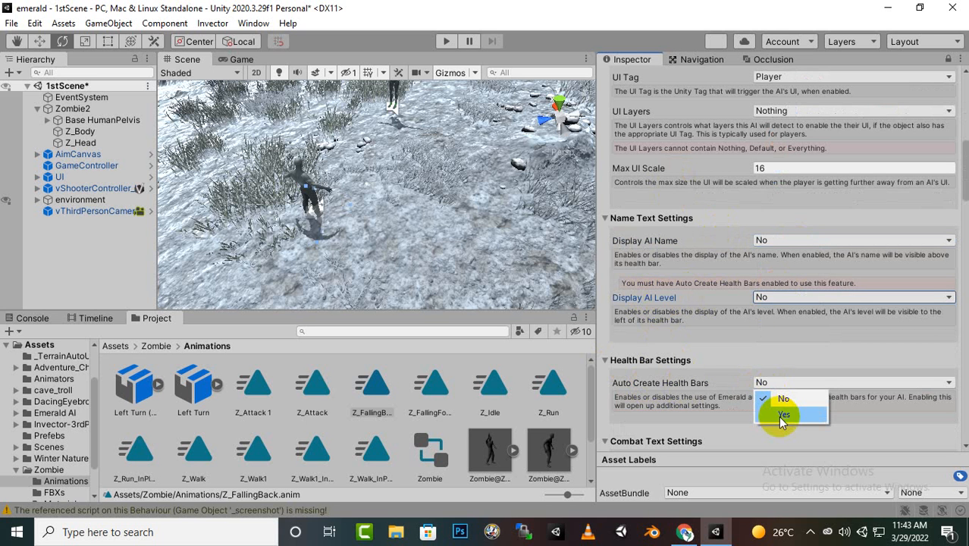
pyautogui.click(676, 385)
pyautogui.scroll(8, 718, 351)
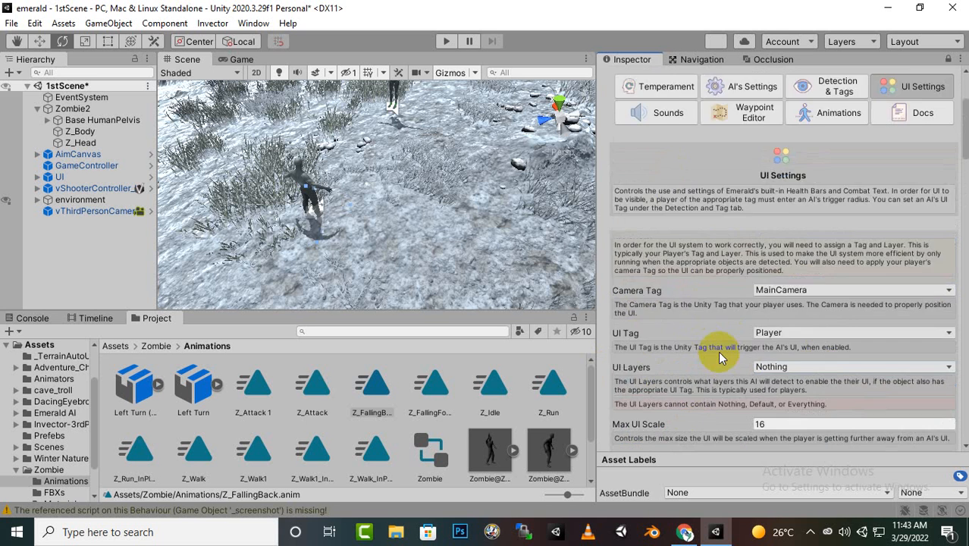
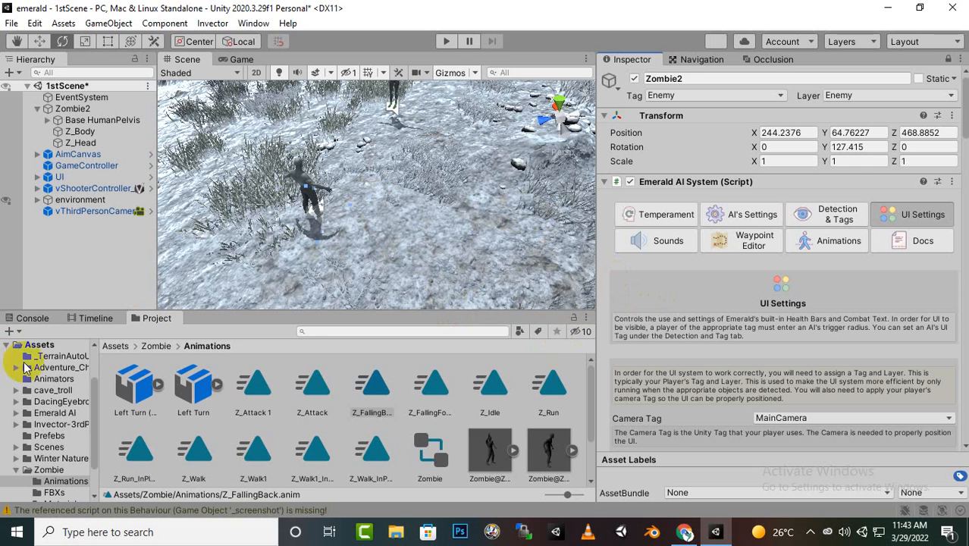
# - Clear all messages from the Console and return to the project's Zombie animation assets
pyautogui.click(29, 318)
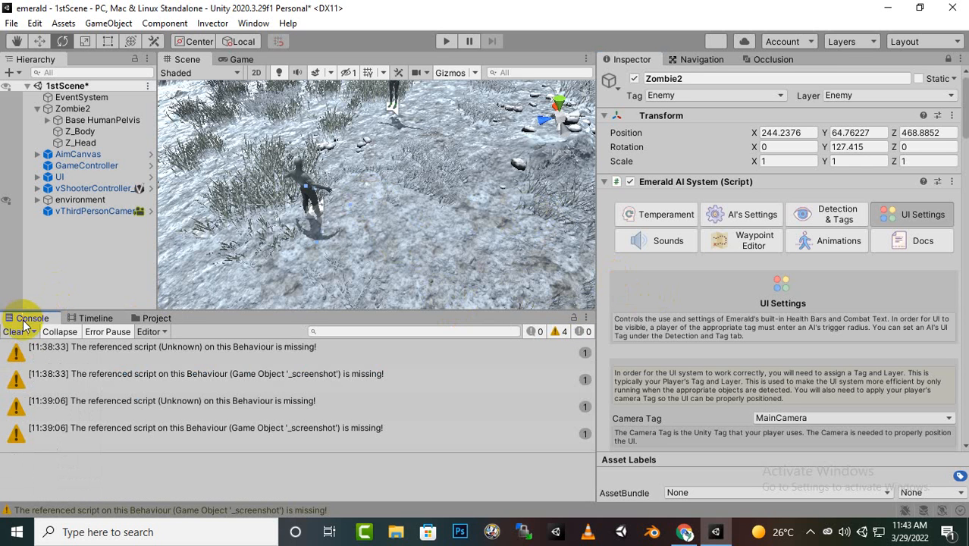
pyautogui.click(13, 332)
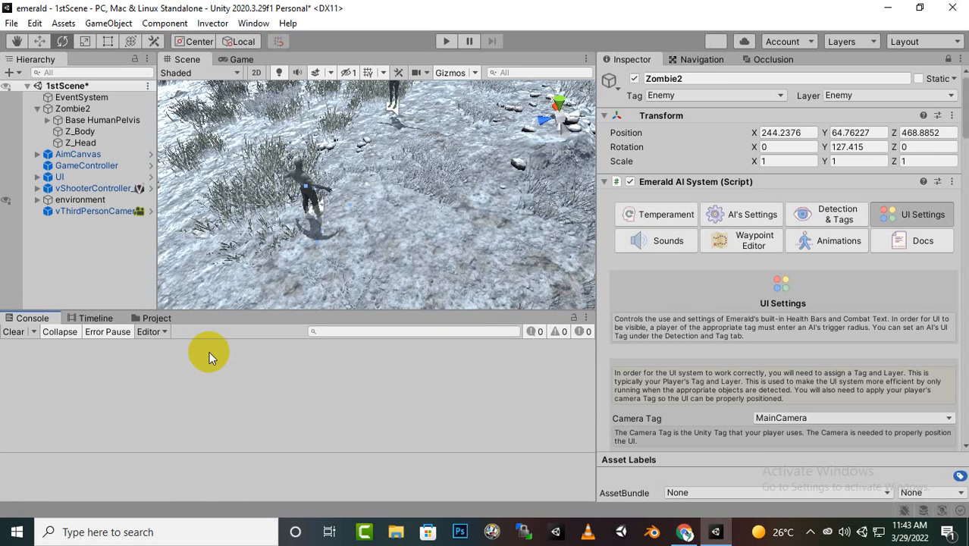
pyautogui.click(148, 318)
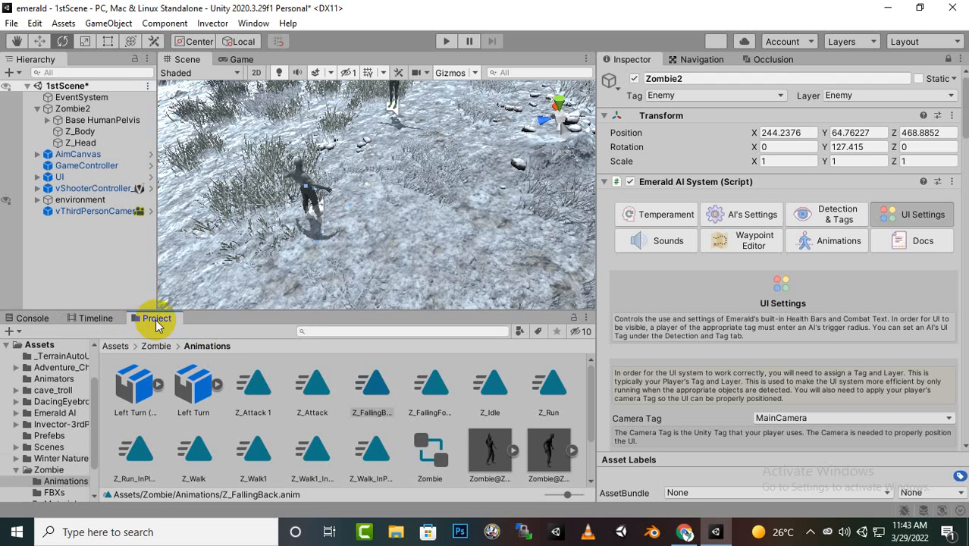
# - Open the Z_Attack clip in the Animation window and reposition that window over the Scene view
pyautogui.click(311, 387)
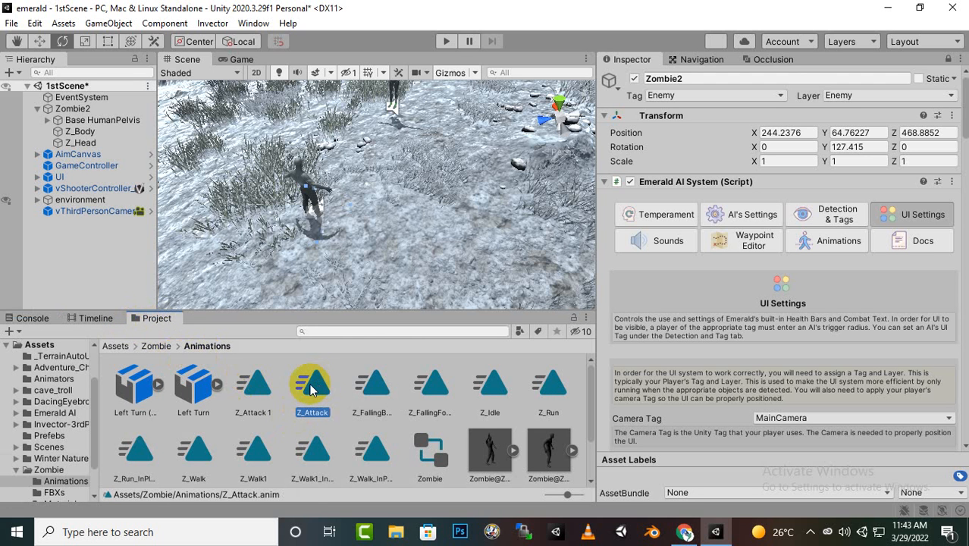
pyautogui.doubleClick(314, 382)
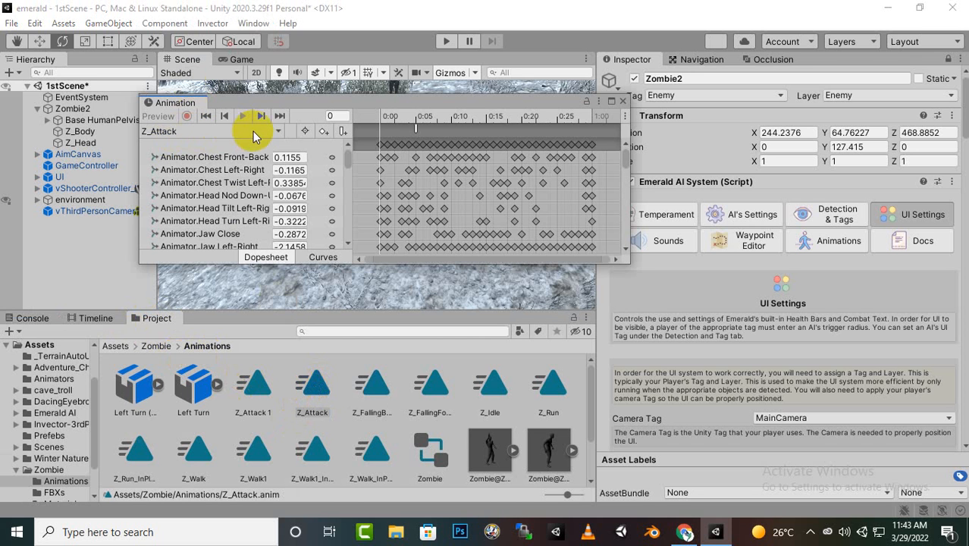
pyautogui.moveTo(423, 101); pyautogui.dragTo(383, 112)
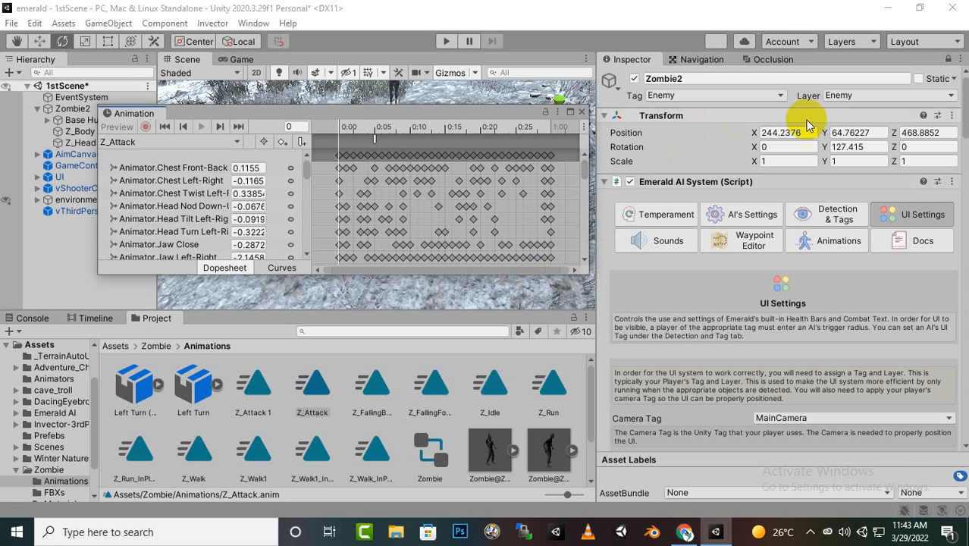
# - Unlock the Inspector to show the Z_Attack clip and scrub its animation preview to frame 5
pyautogui.click(948, 59)
pyautogui.moveTo(768, 347)
pyautogui.mouseDown()
pyautogui.moveTo(778, 335)
pyautogui.moveTo(779, 376)
pyautogui.moveTo(790, 388)
pyautogui.mouseUp()
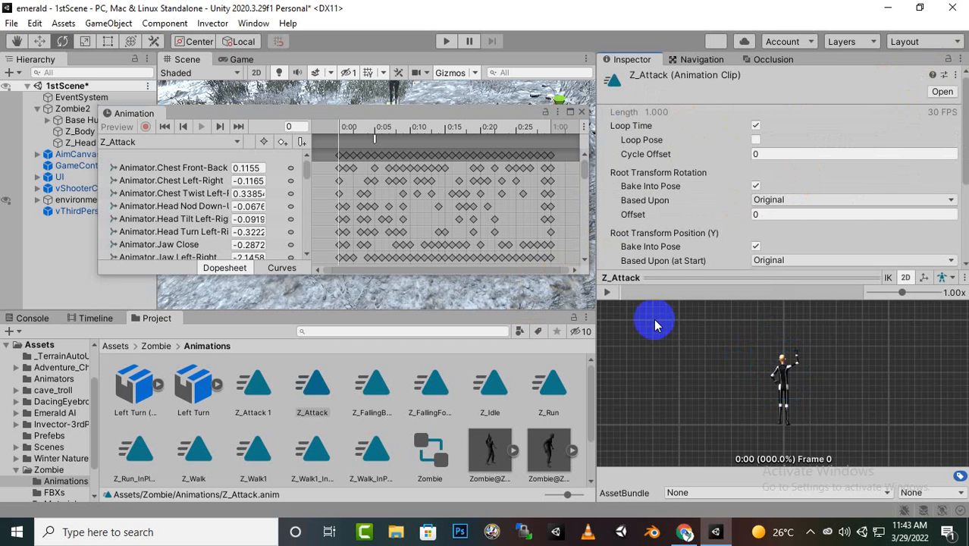
pyautogui.click(599, 291)
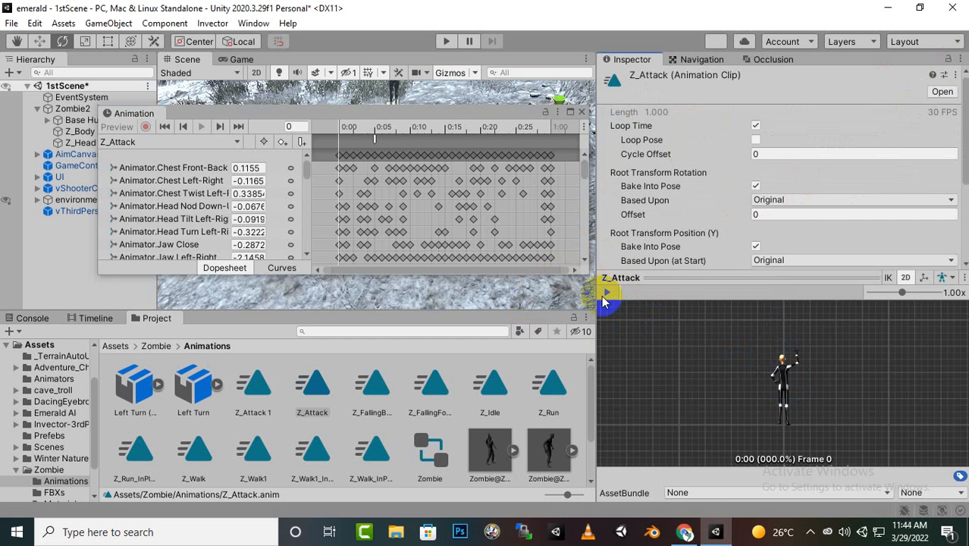
pyautogui.click(617, 291)
pyautogui.moveTo(747, 397); pyautogui.dragTo(713, 385)
pyautogui.click(609, 292)
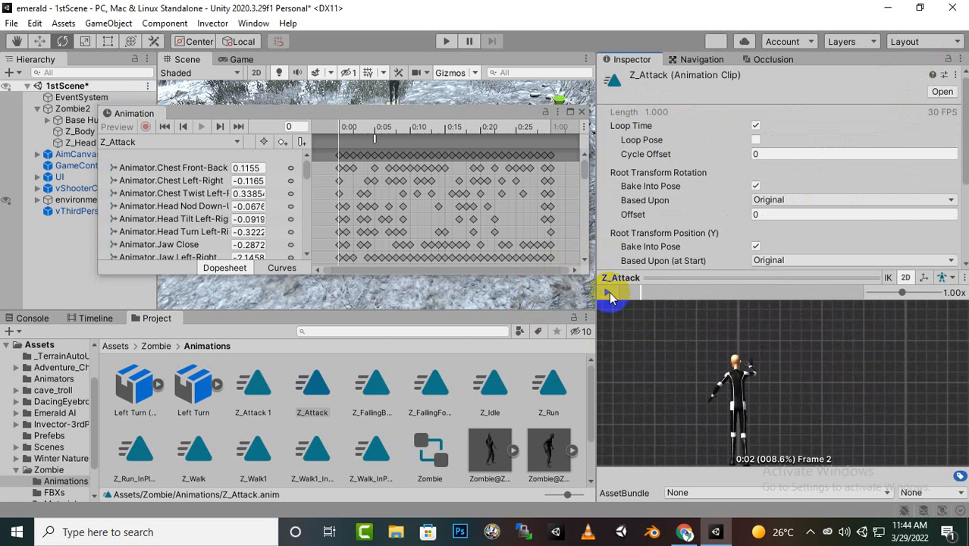
pyautogui.moveTo(637, 302); pyautogui.dragTo(667, 295)
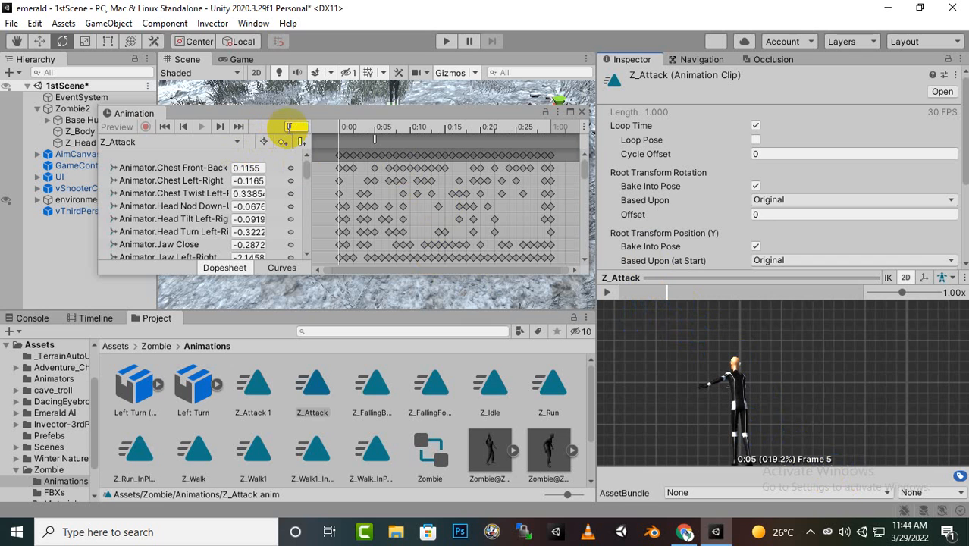
# - Go to frame 5 on the Z_Attack timeline and copy the function name EmeraldAttackEvent from the animation event there
pyautogui.click(288, 126)
pyautogui.write('5')
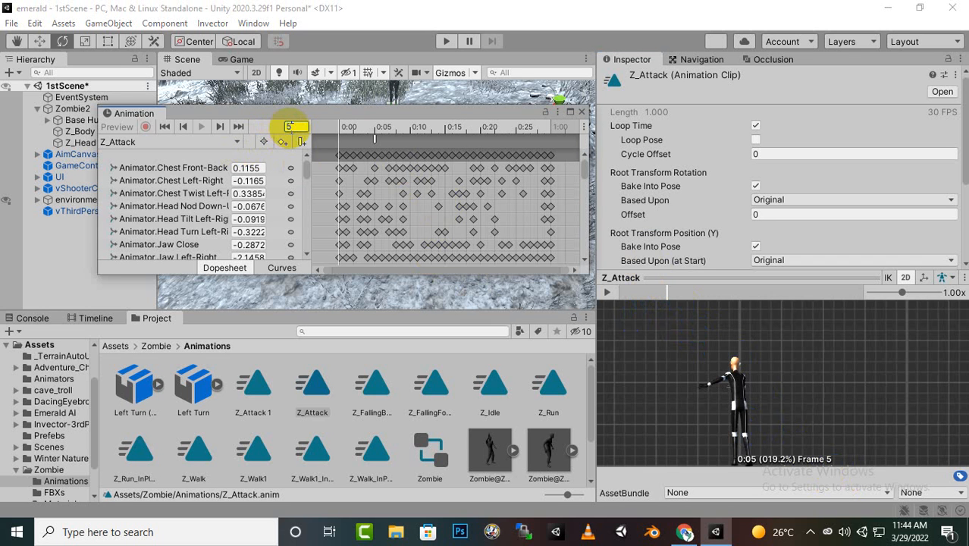
pyautogui.press('Return')
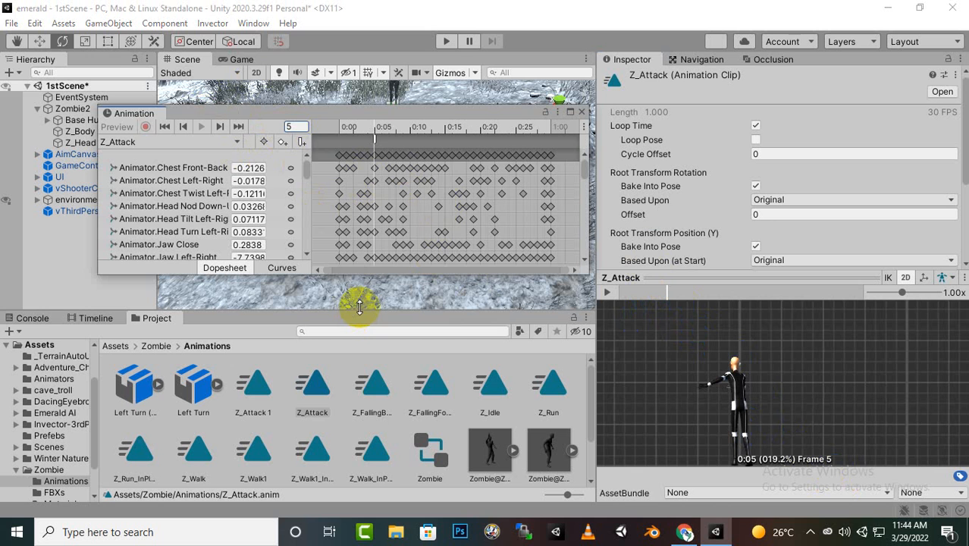
pyautogui.click(382, 171)
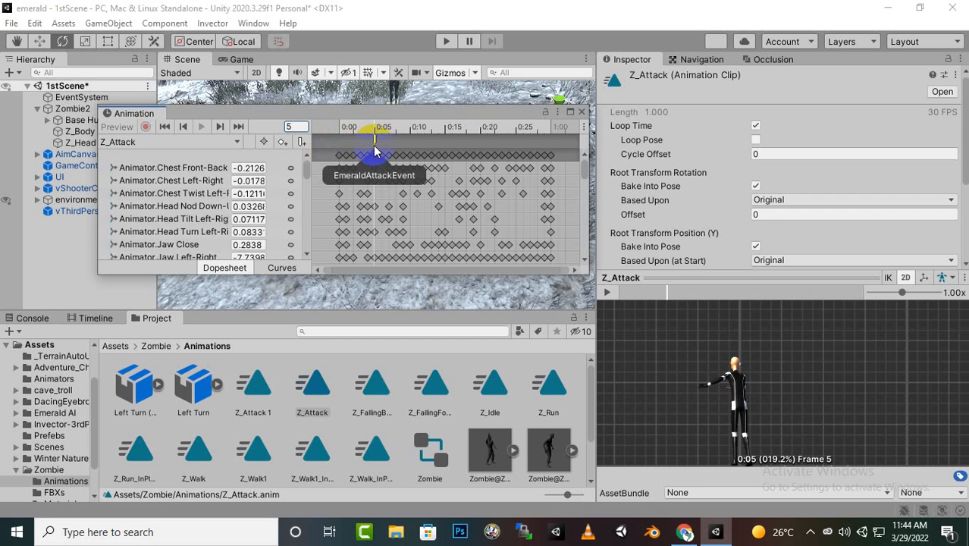
pyautogui.click(374, 144)
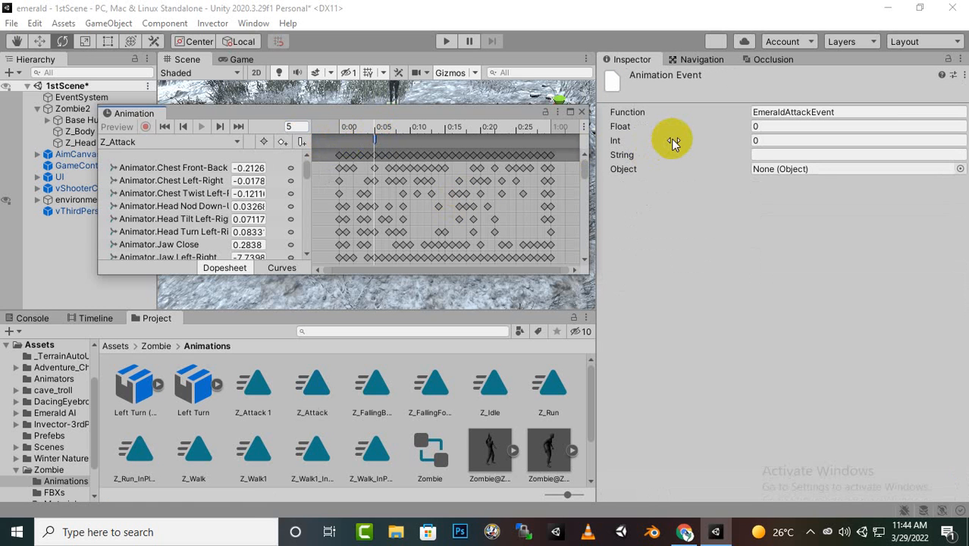
pyautogui.click(833, 113)
pyautogui.rightClick(838, 116)
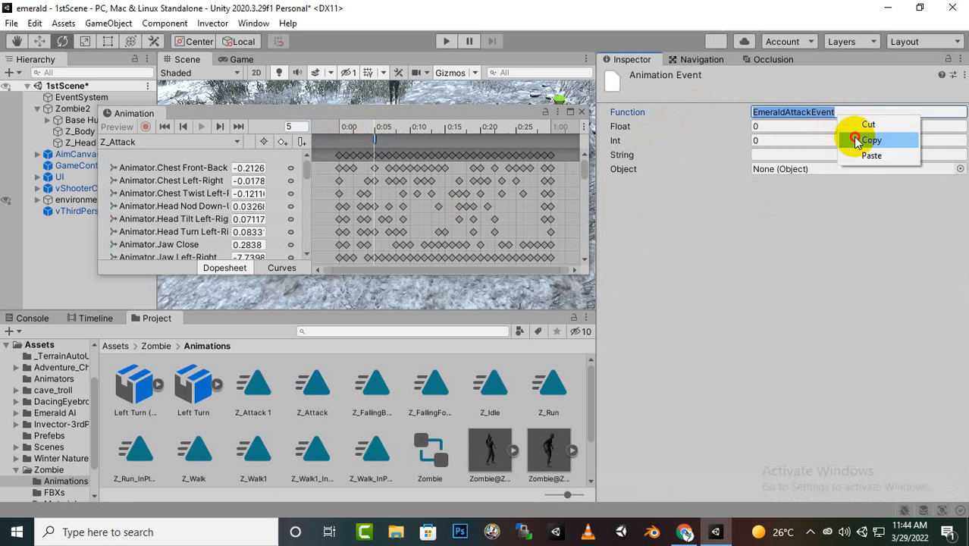
pyautogui.click(866, 139)
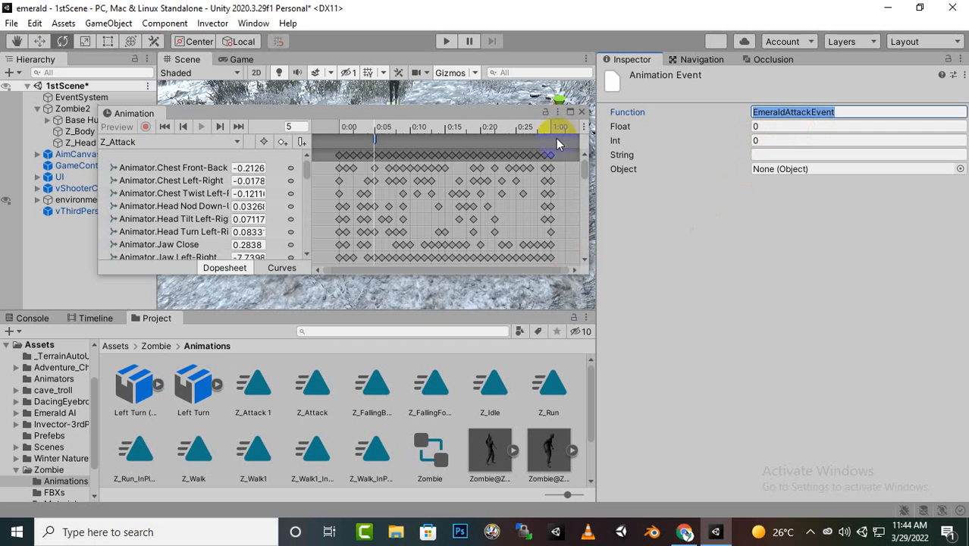
# - Add an animation event at frame 16 of Z_Attack with EmeraldAttackEvent pasted as its function
pyautogui.click(448, 130)
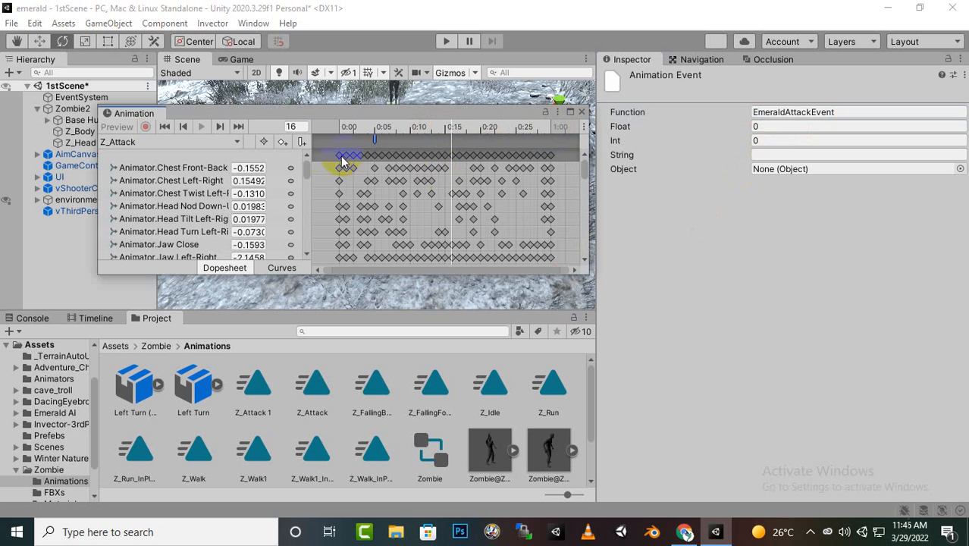
pyautogui.click(304, 141)
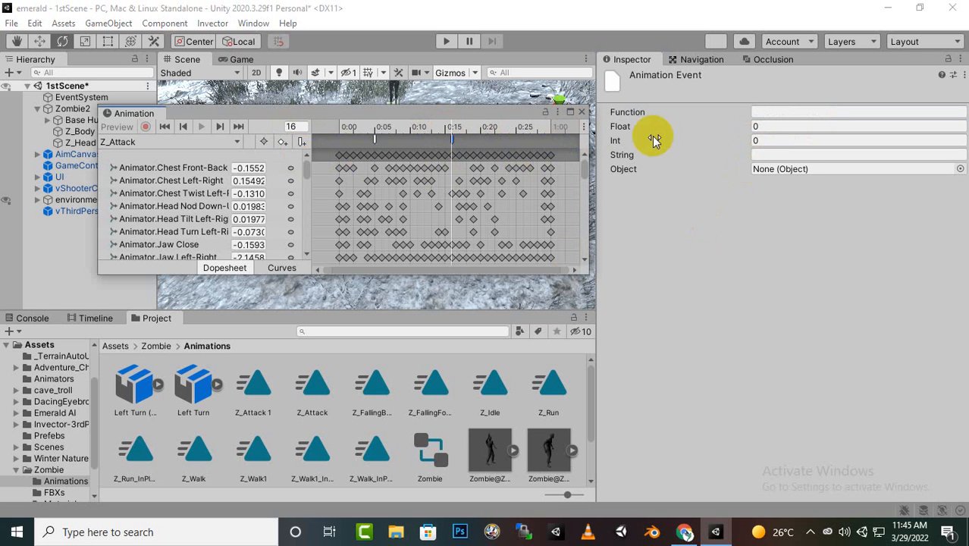
pyautogui.click(758, 111)
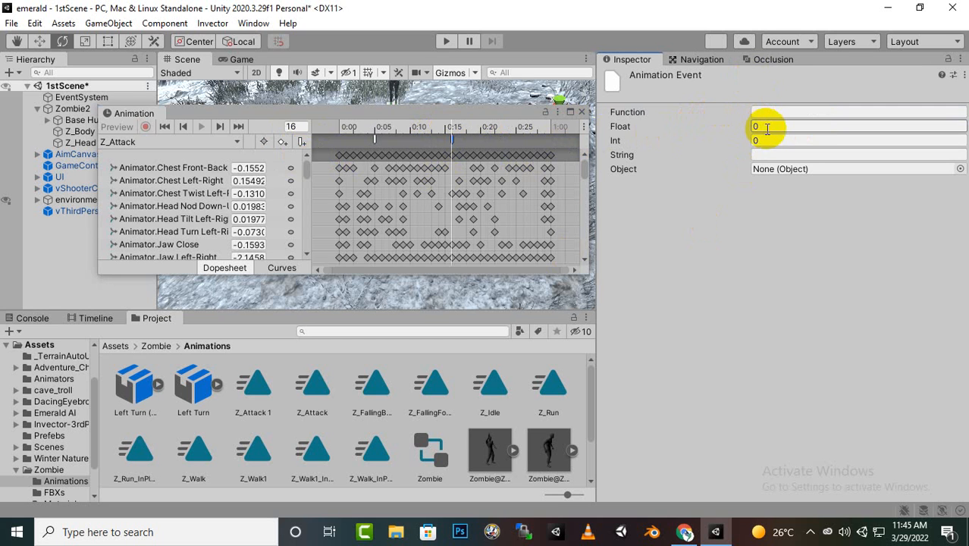
pyautogui.click(766, 116)
pyautogui.rightClick(766, 116)
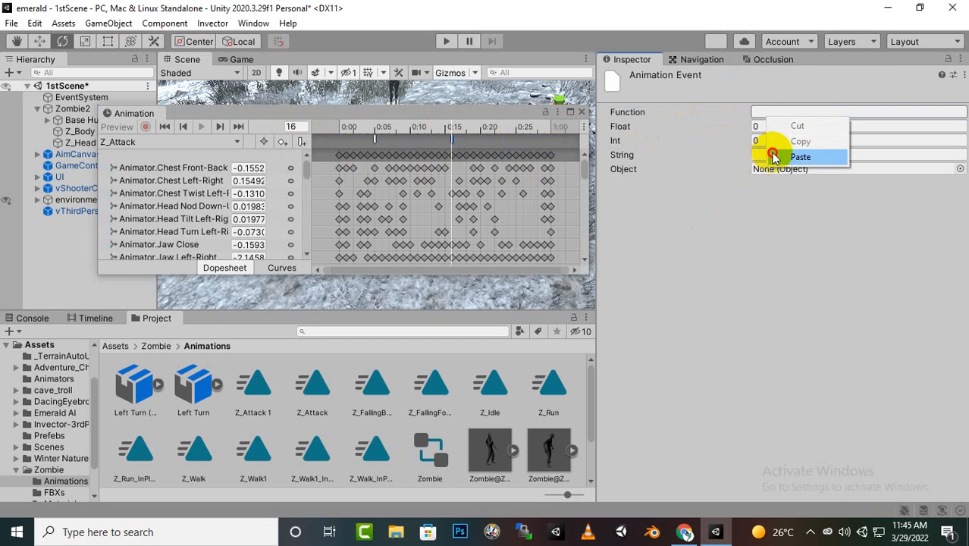
pyautogui.click(785, 155)
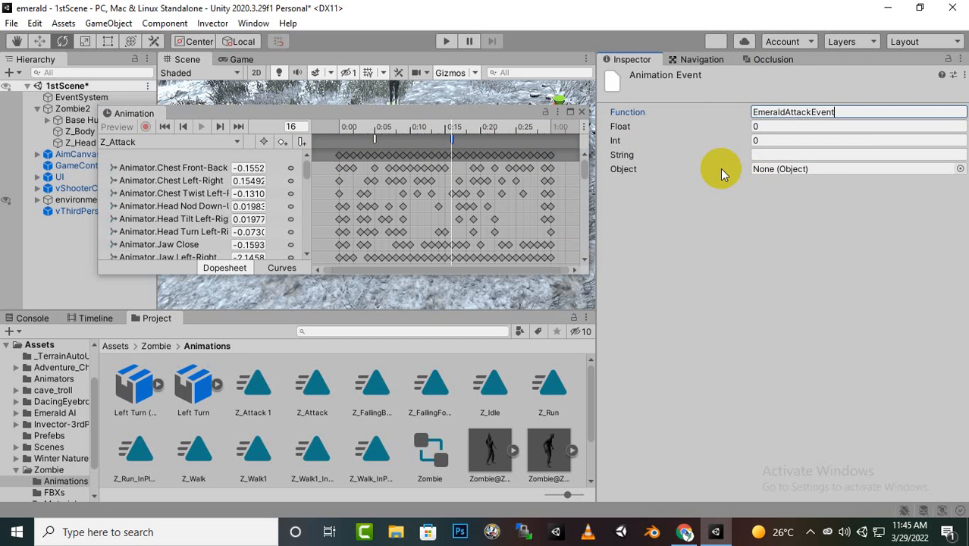
# - Save the scene and close the Animation window
pyautogui.hotkey('ctrl', 's')
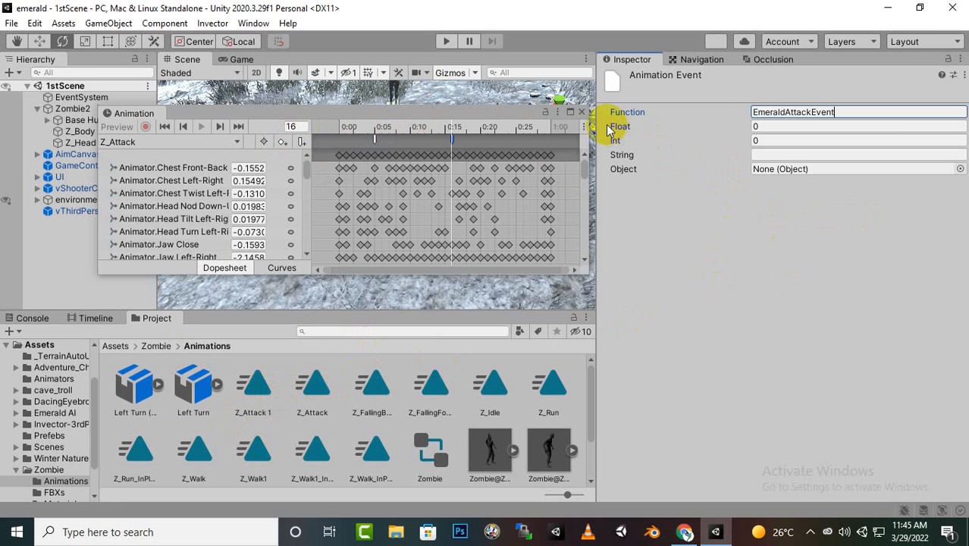
pyautogui.click(584, 114)
pyautogui.click(582, 112)
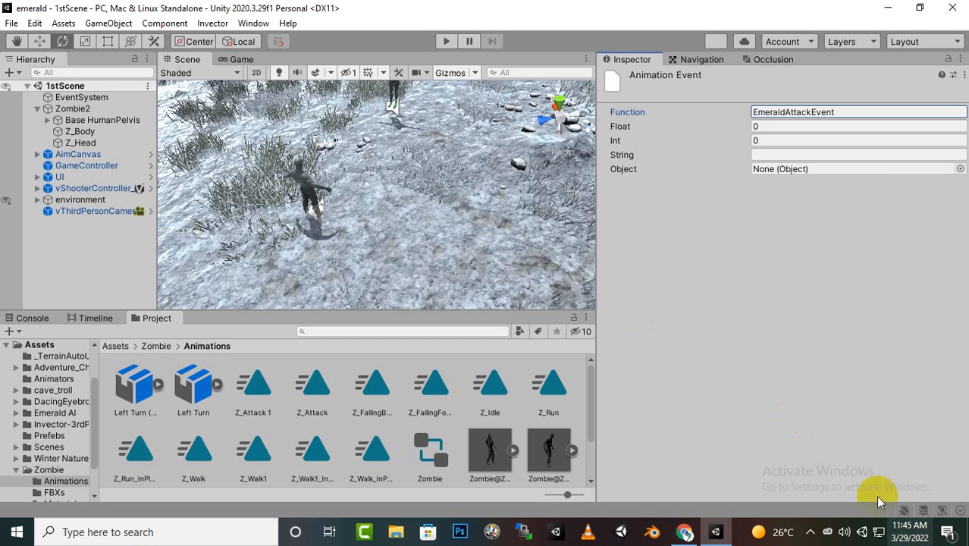
pyautogui.click(810, 531)
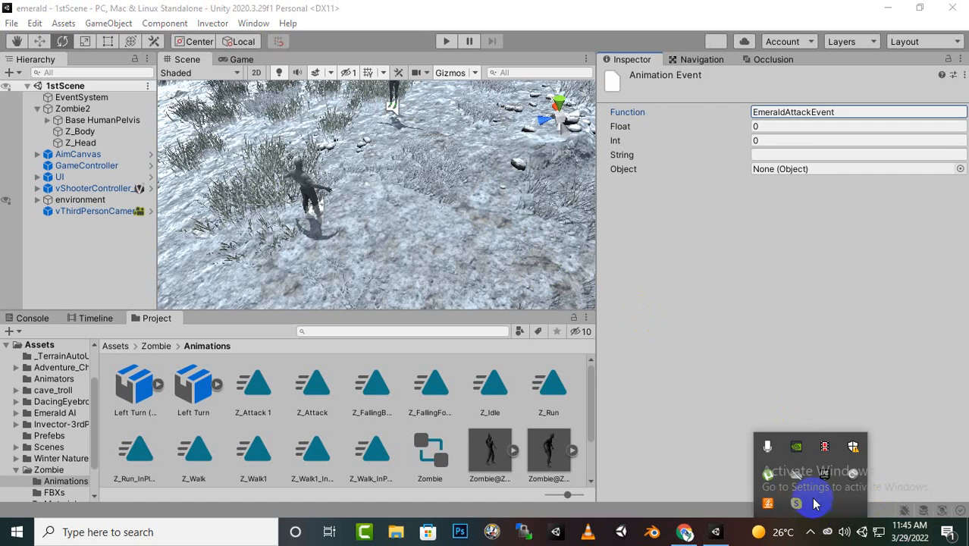